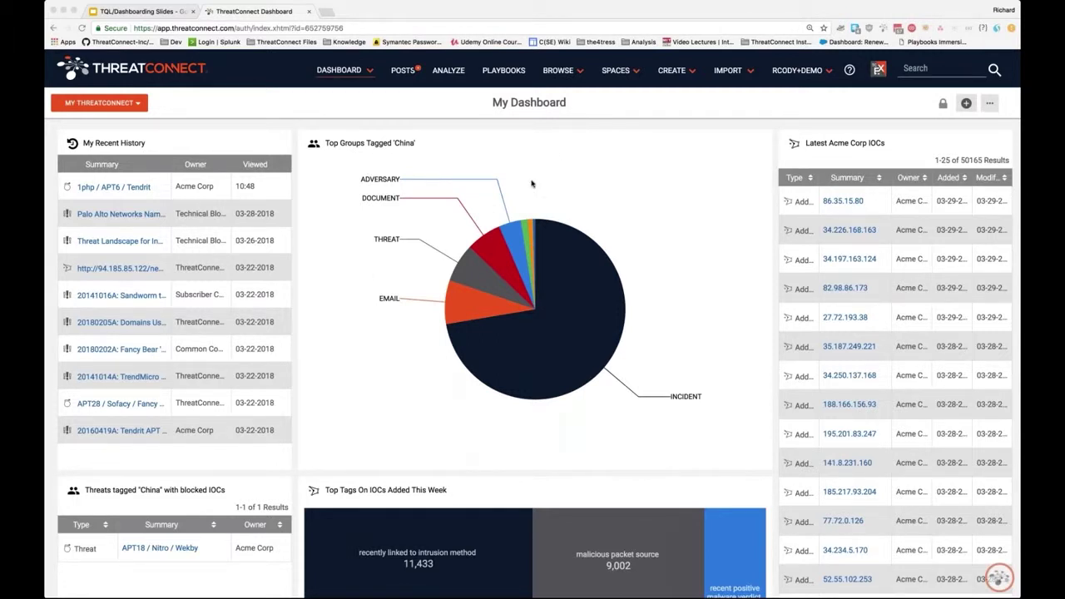
Browse the indicators and switch from the basic filters to the advanced TQL query view.
left_click(568, 73)
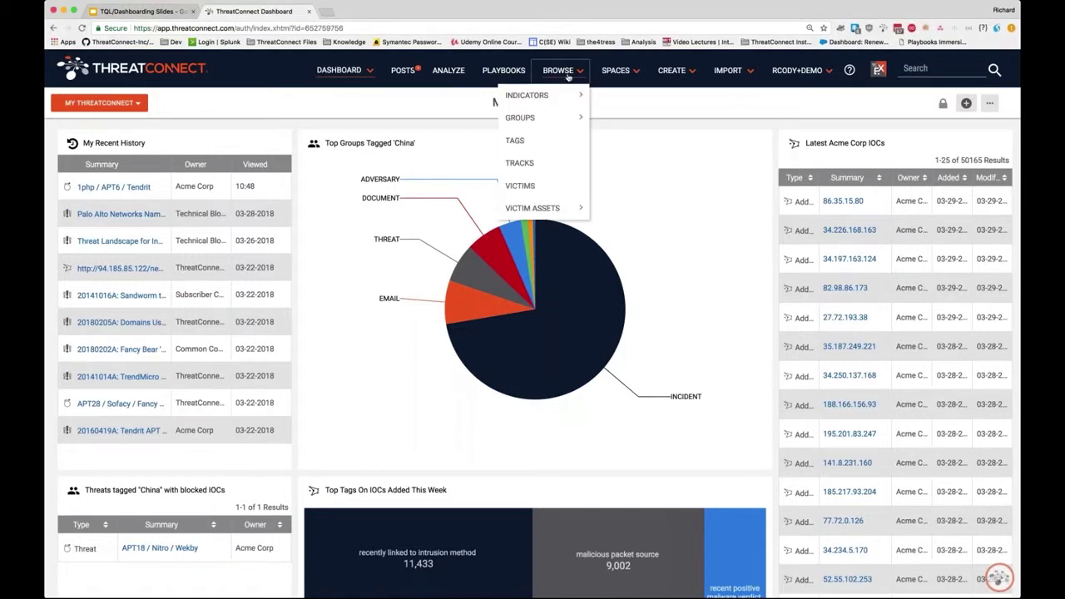
left_click(568, 73)
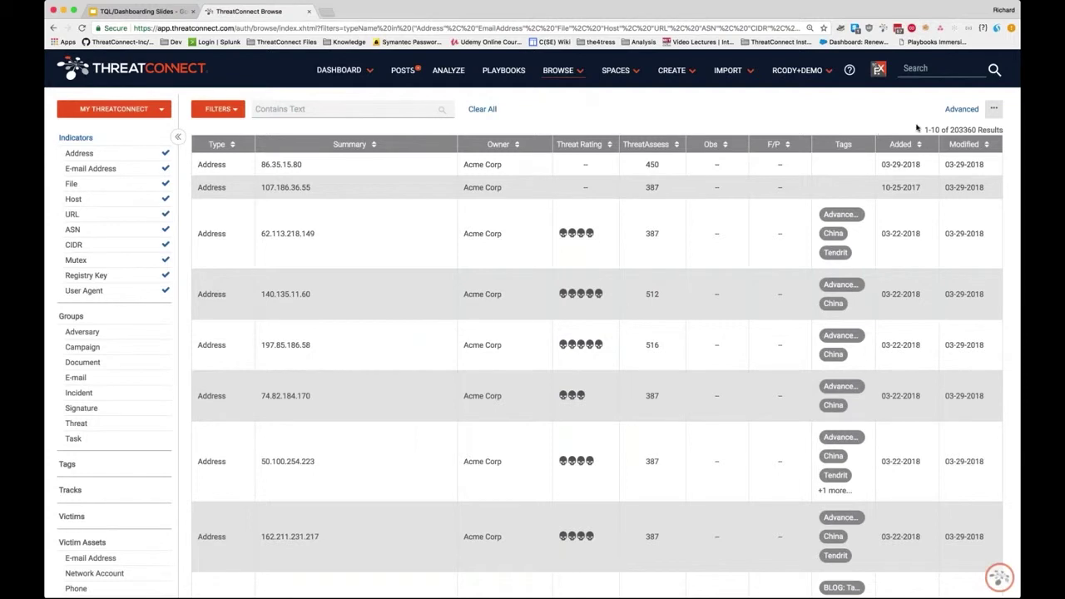
left_click(961, 109)
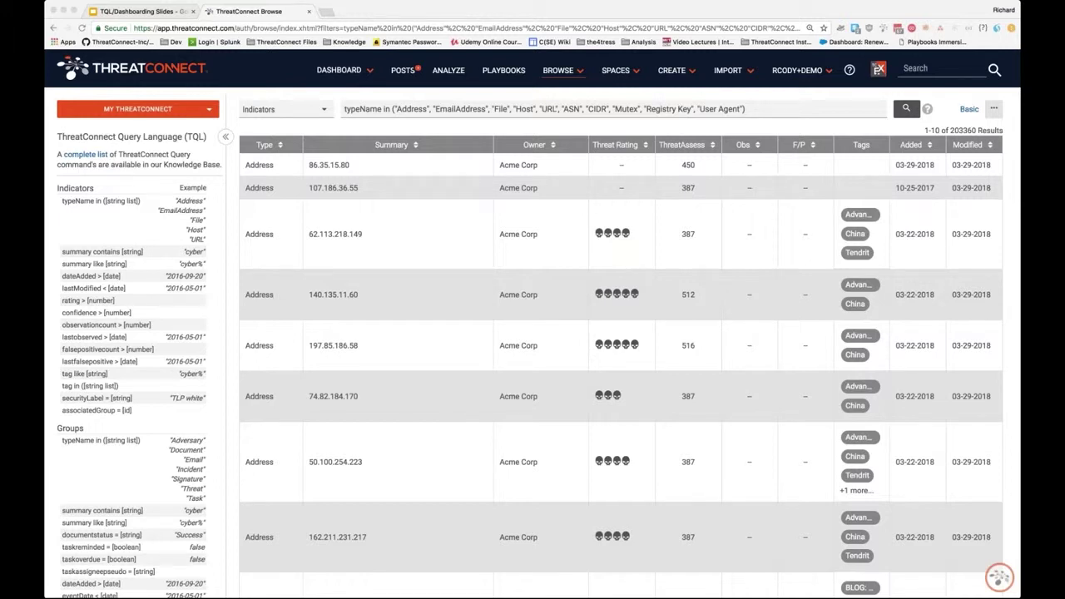
left_click(200, 367)
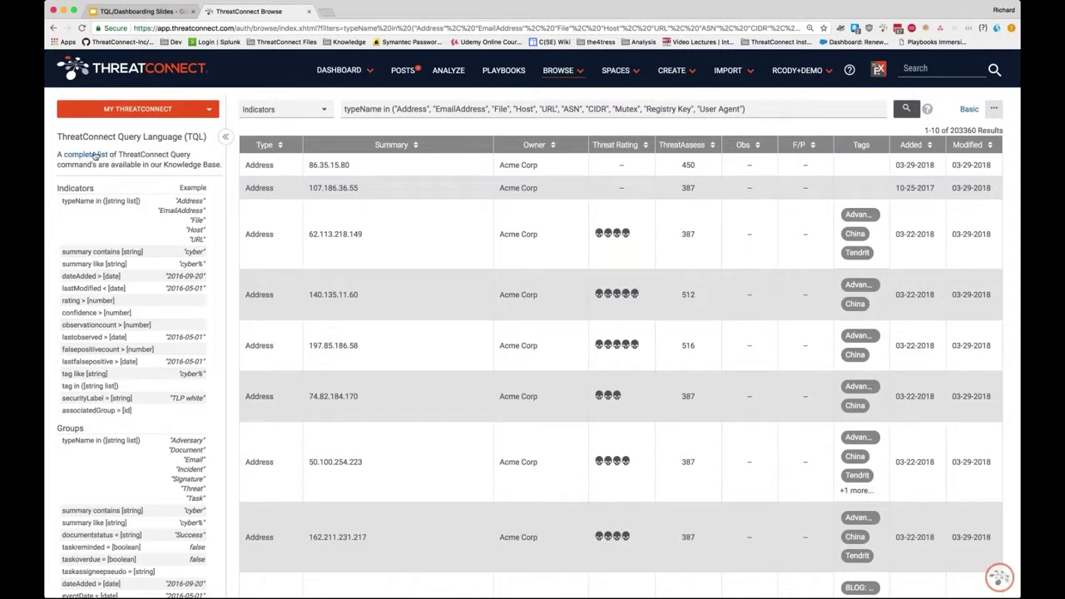
Examine the operator and parameter tables in the knowledge base article on TQL commands, and close the article.
left_click(96, 155)
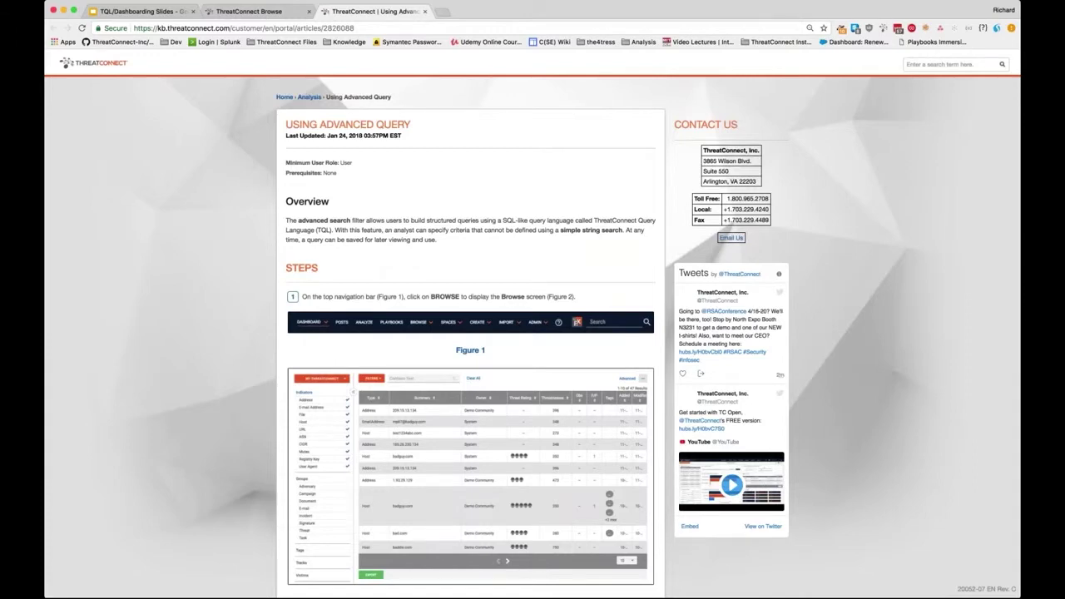
scroll(533, 333, "down", 3)
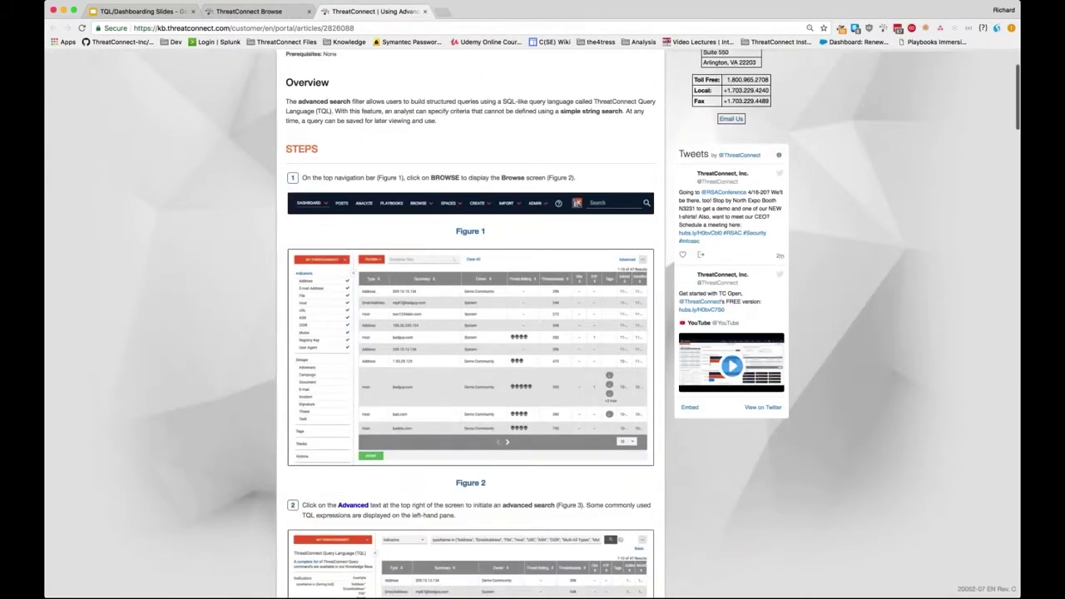
scroll(471, 333, "down", 9)
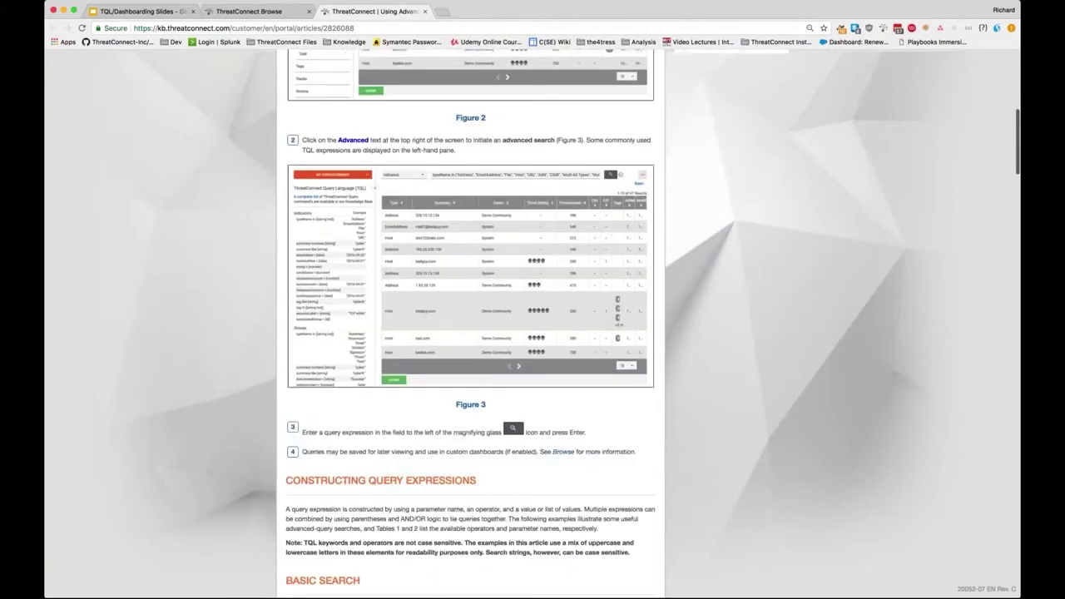
scroll(471, 333, "down", 8)
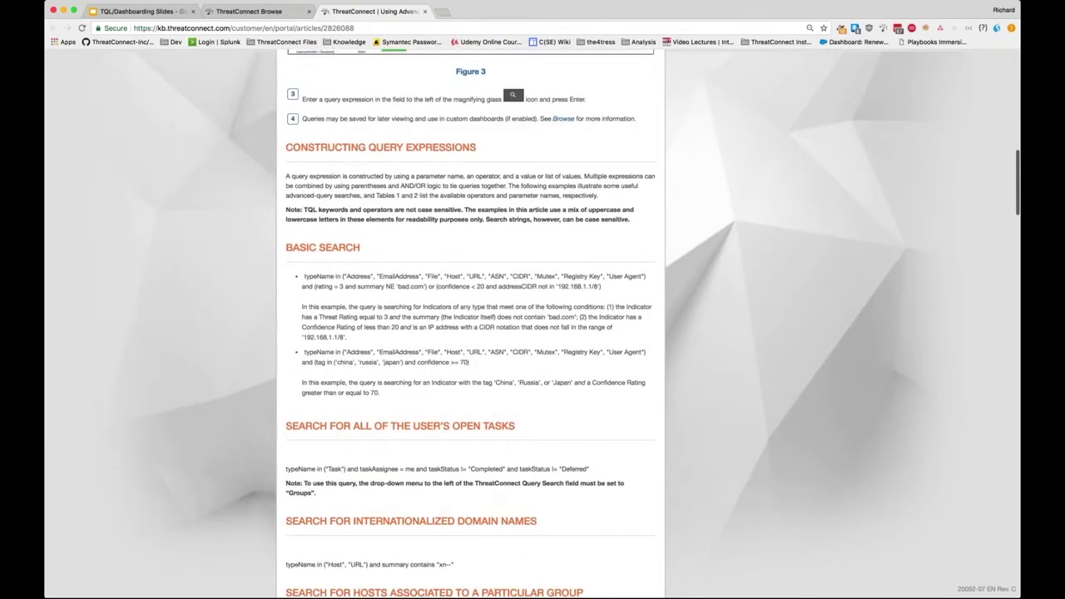
scroll(471, 333, "down", 14)
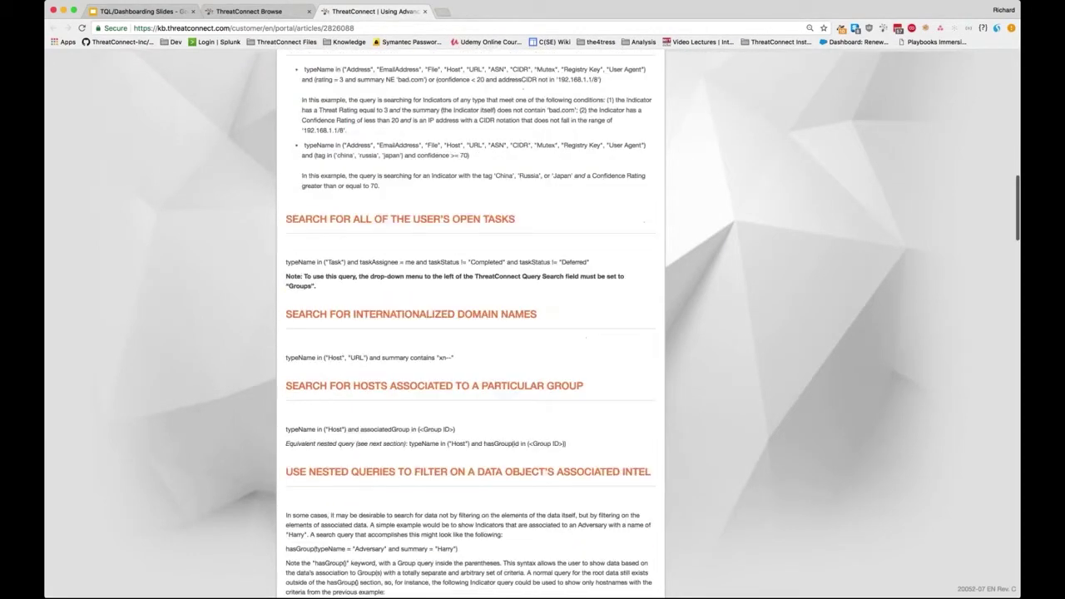
scroll(471, 333, "down", 18)
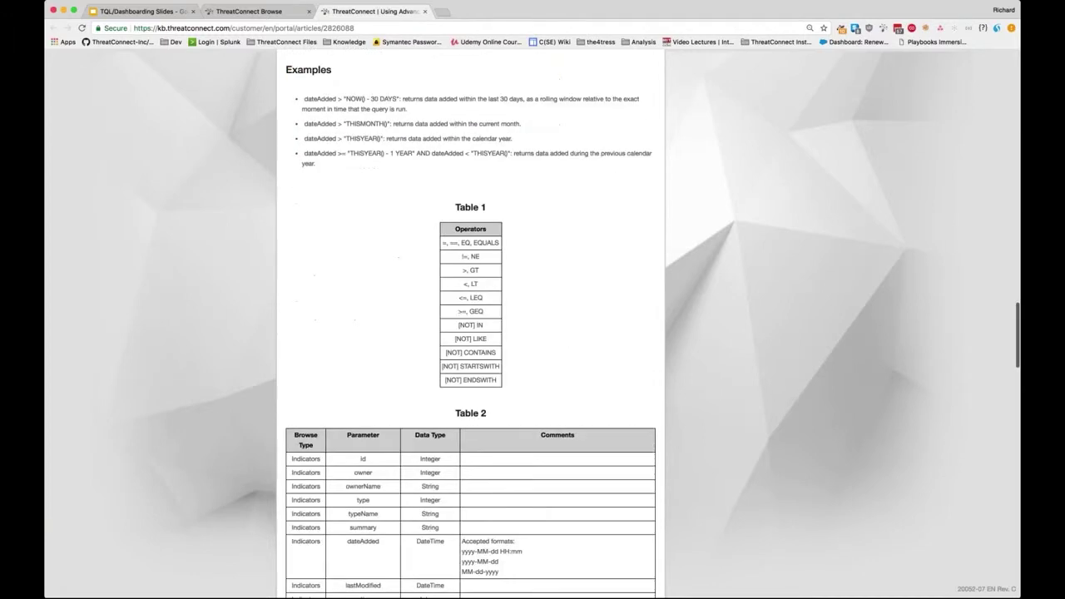
key("super+Tab")
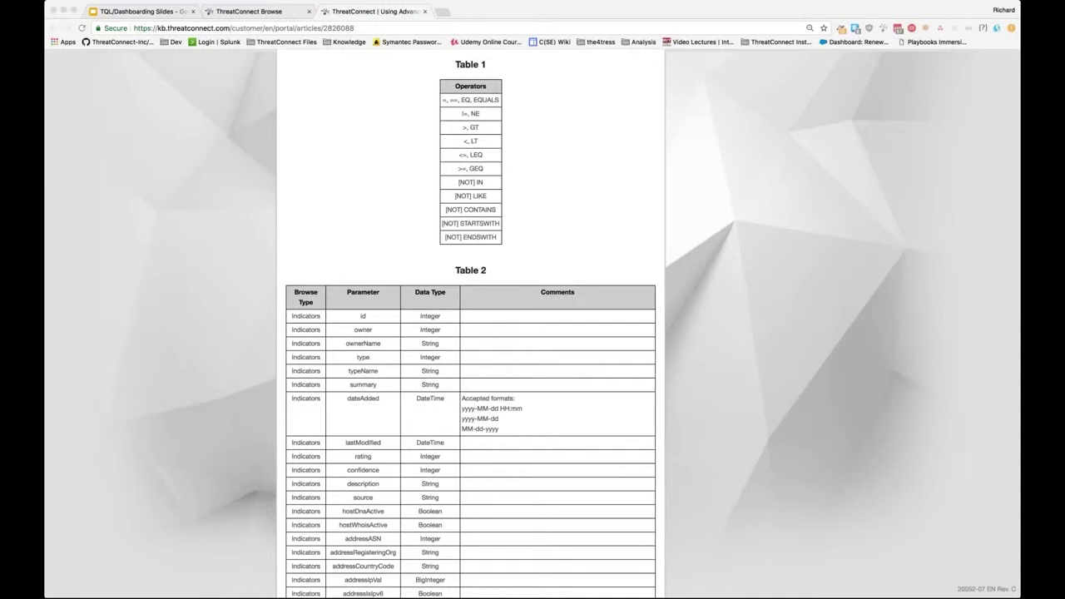
left_click(418, 368)
scroll(419, 369, "down", 2)
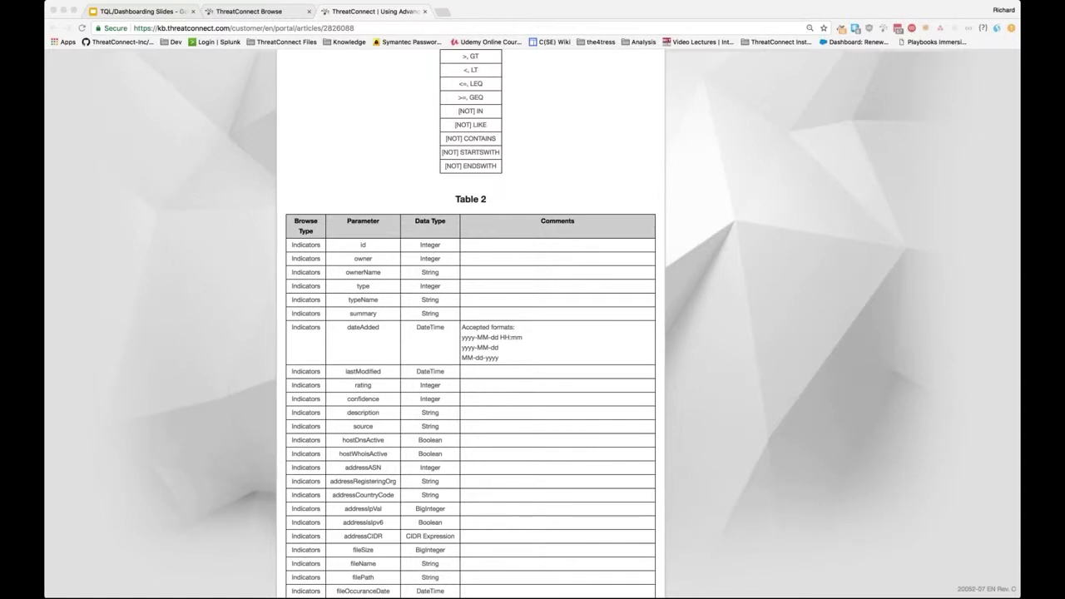
left_click(424, 75)
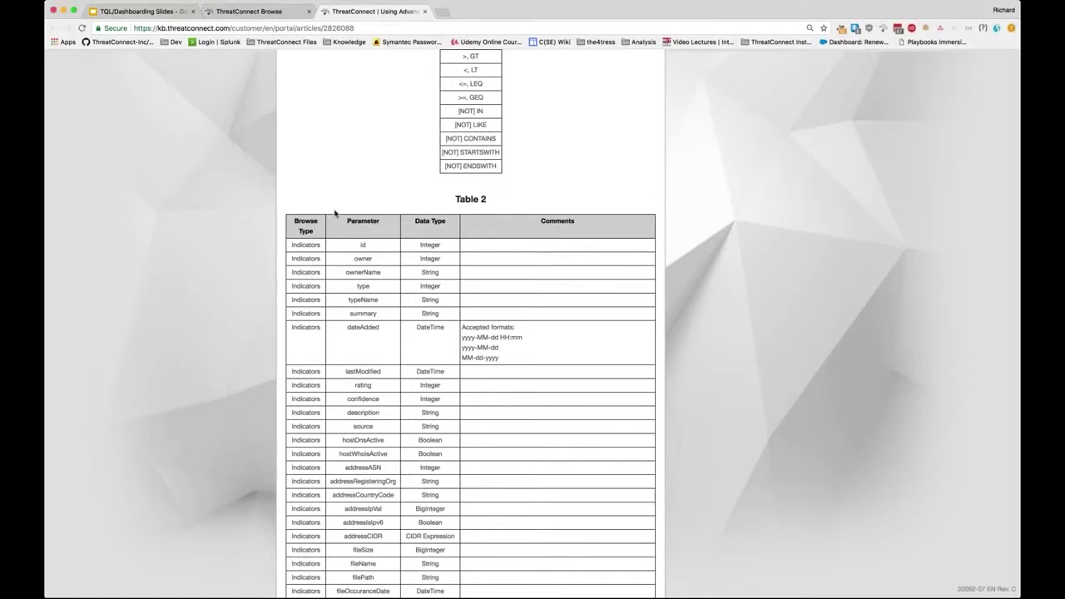
left_click(425, 12)
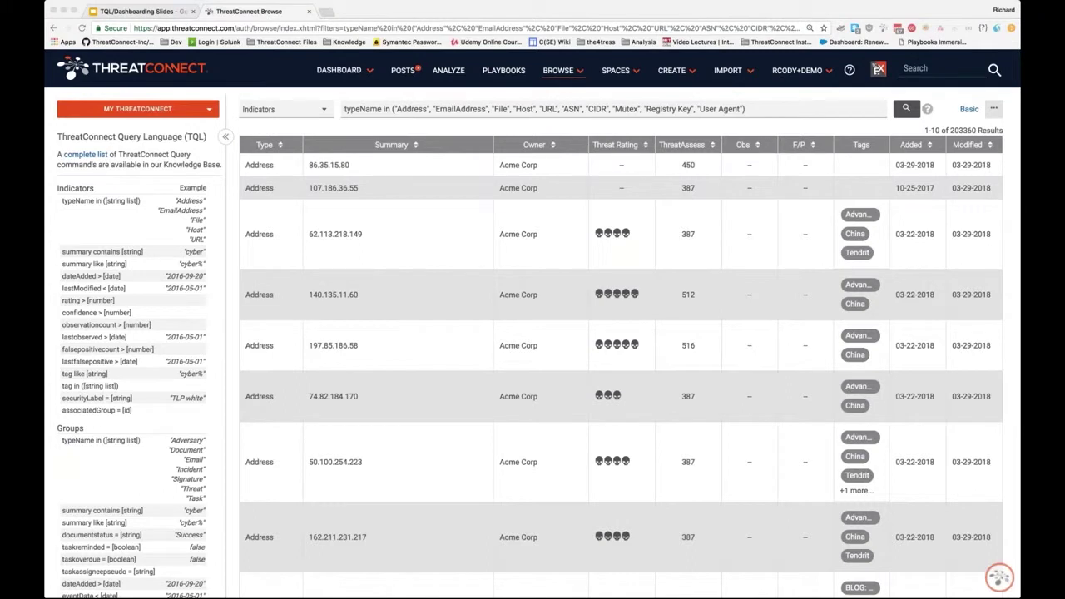
left_click(398, 295)
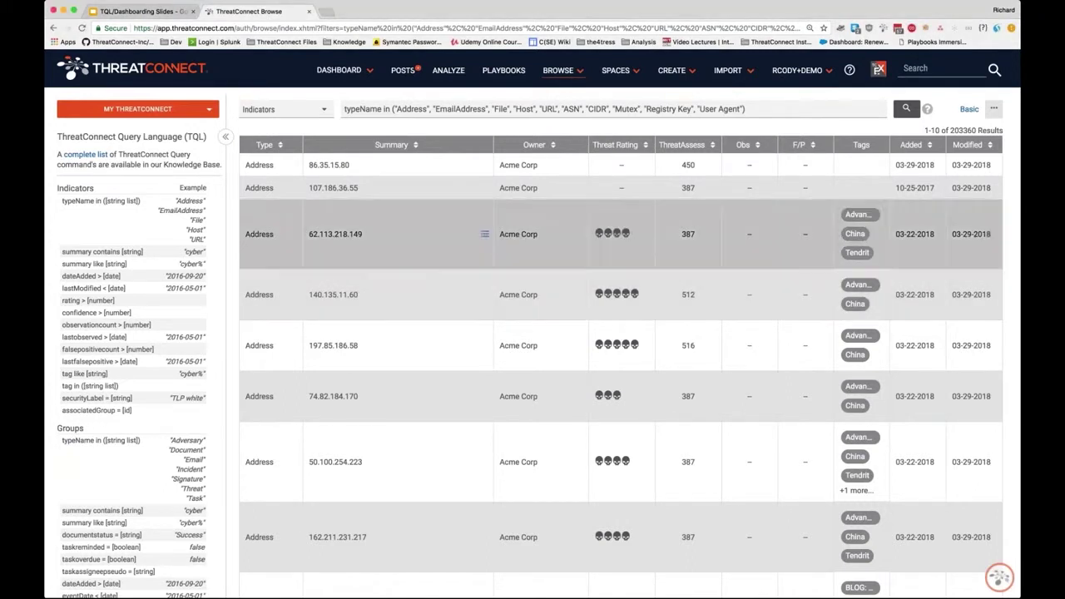
Return to the basic filter view, discarding the advanced query, and restrict the indicator types to Address only.
left_click(969, 111)
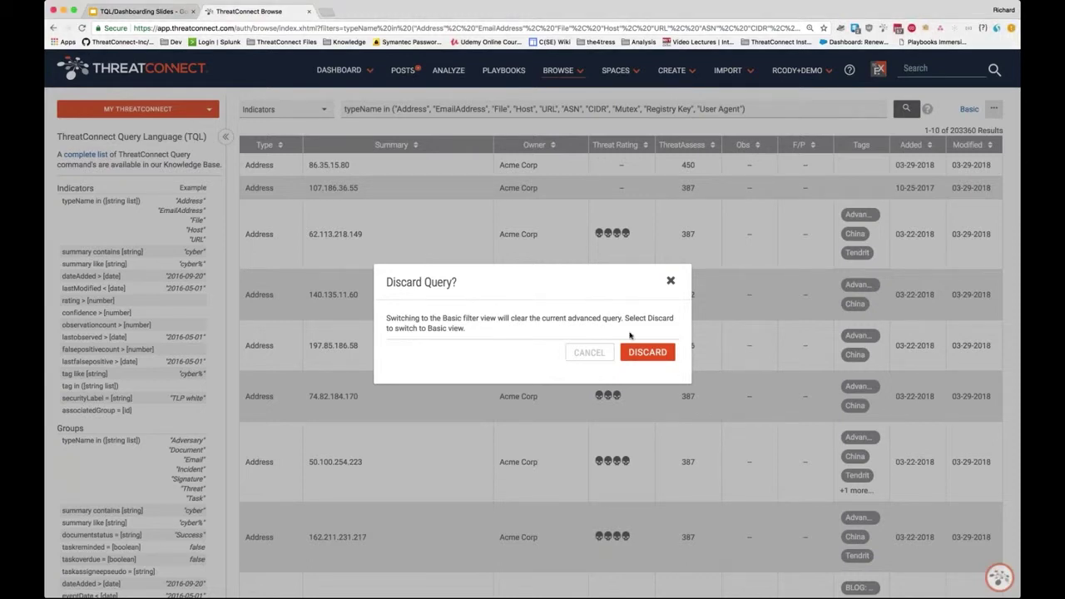
left_click(643, 353)
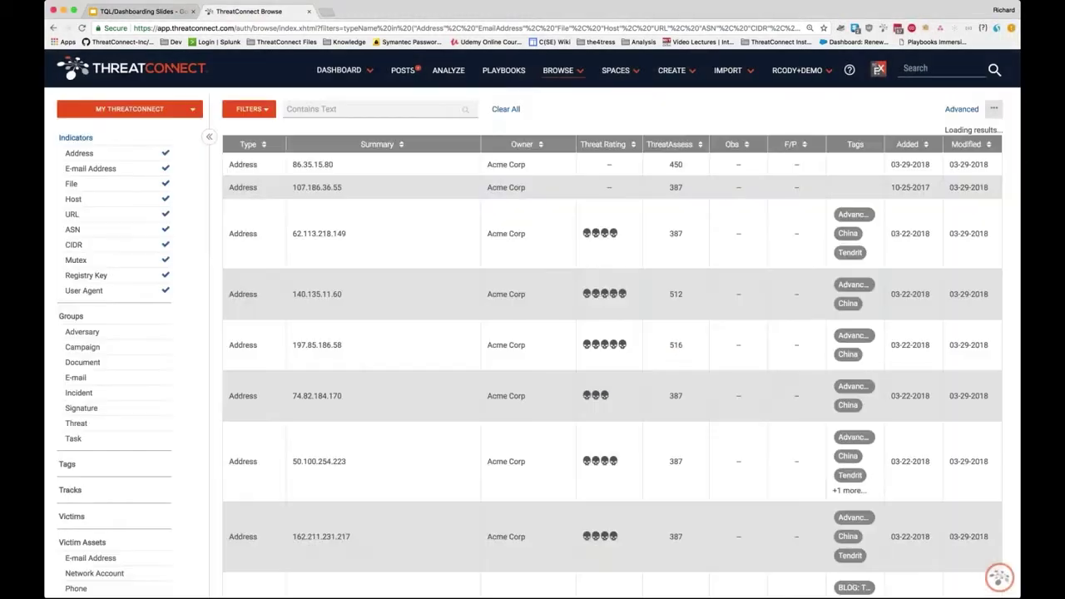
left_click(142, 142)
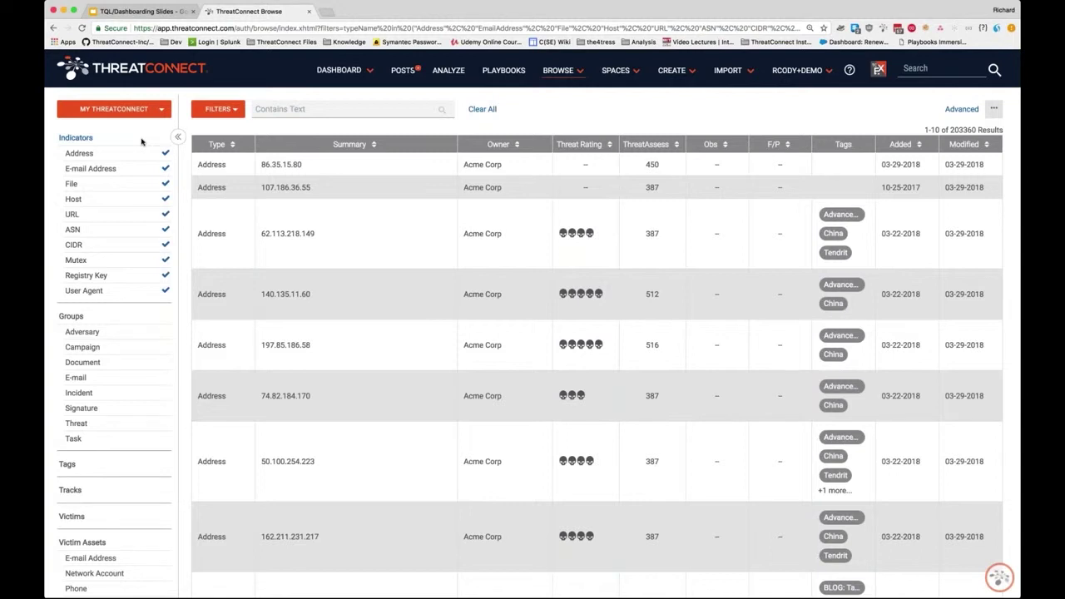
left_click(141, 141)
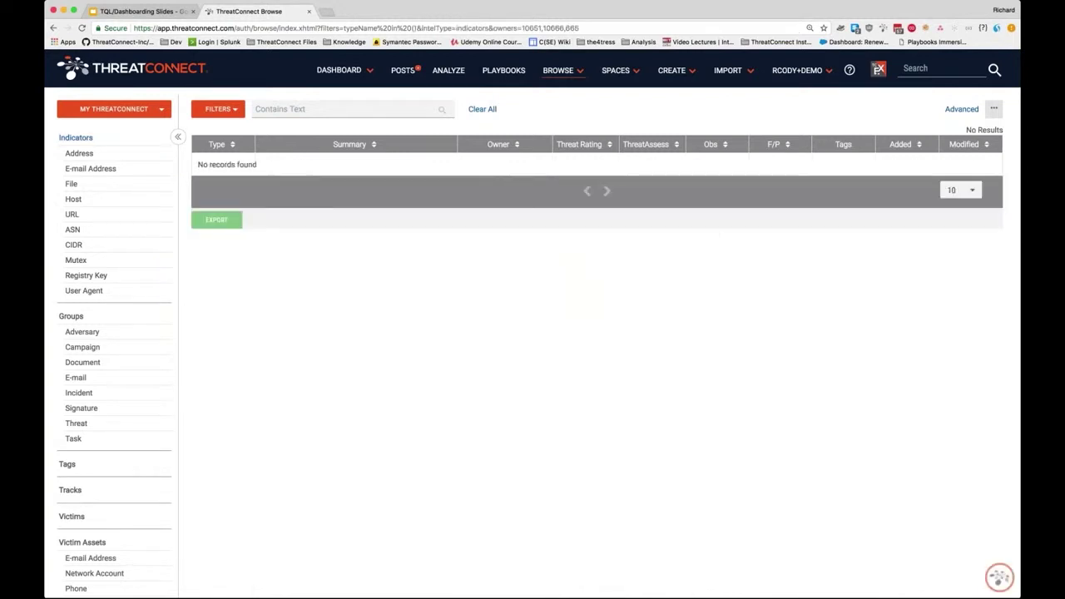
left_click(79, 153)
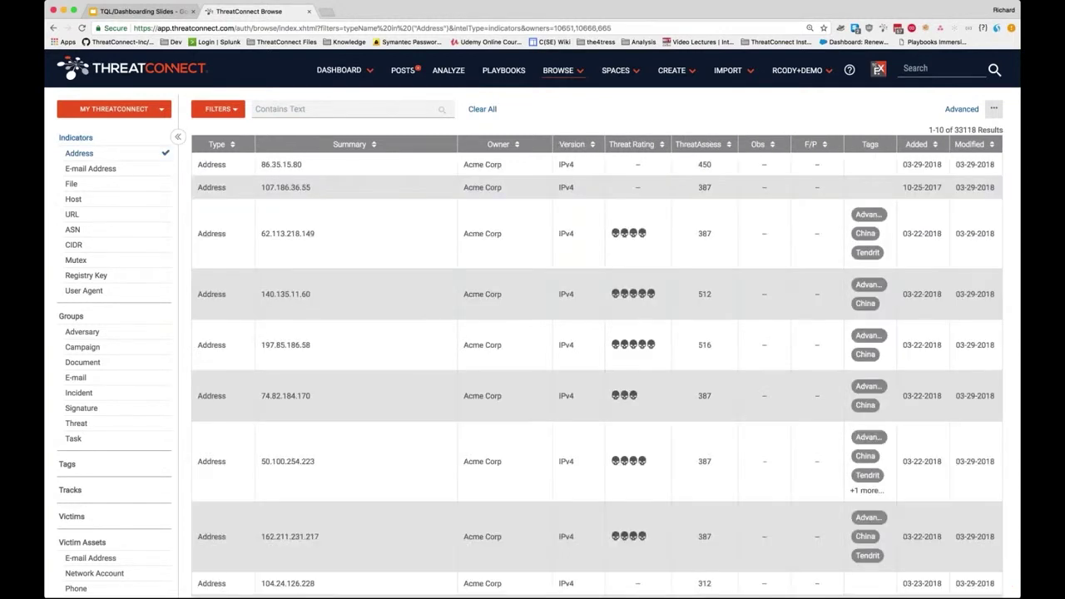
Filter the address indicators by the tag "russia" and look over the matching entries.
left_click(218, 109)
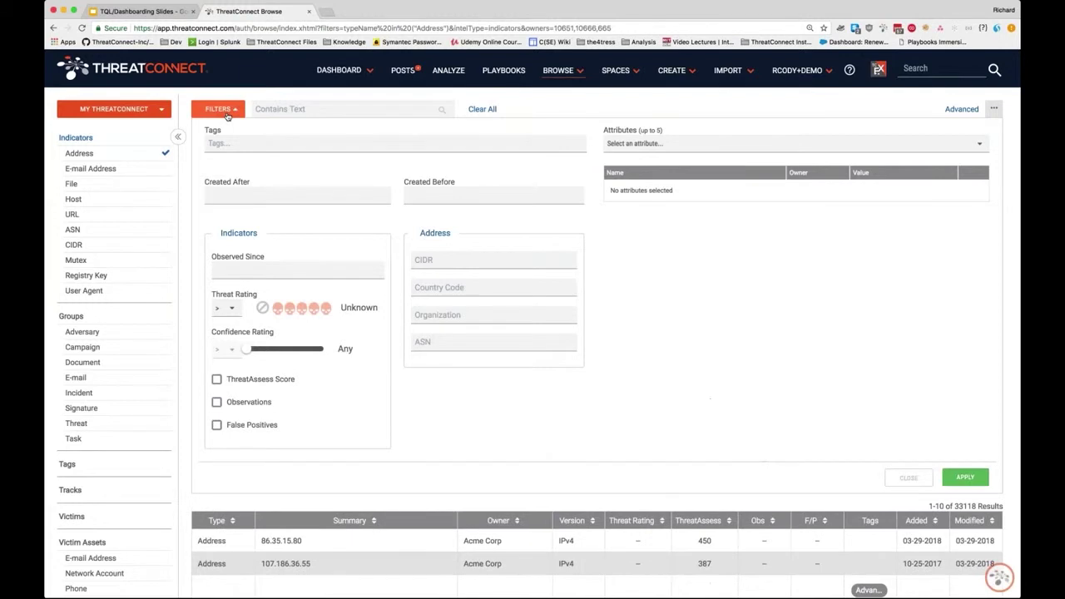
left_click(273, 146)
type("russia")
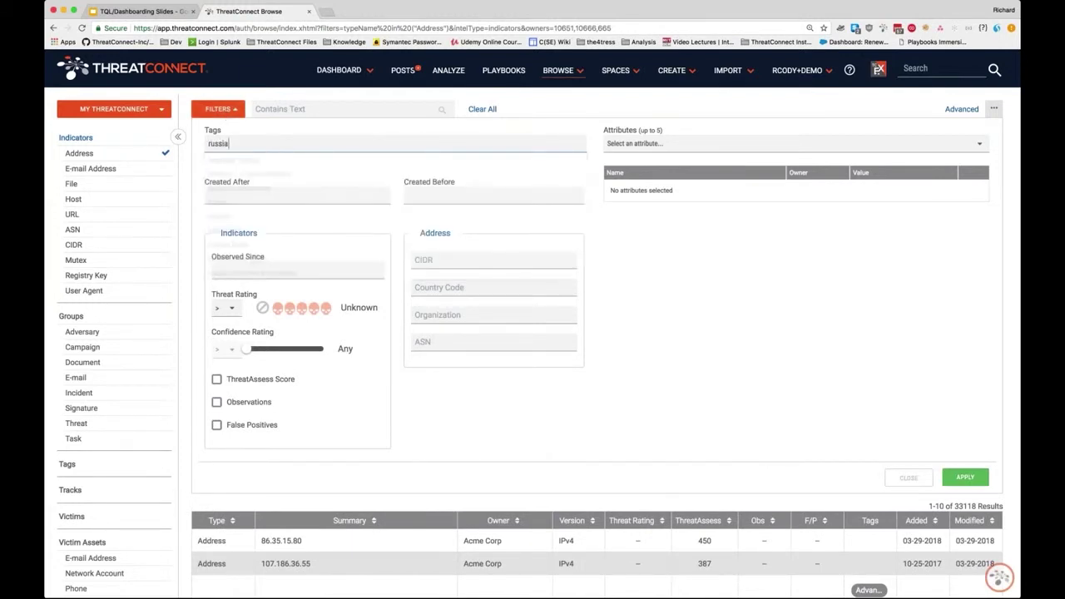
left_click(264, 205)
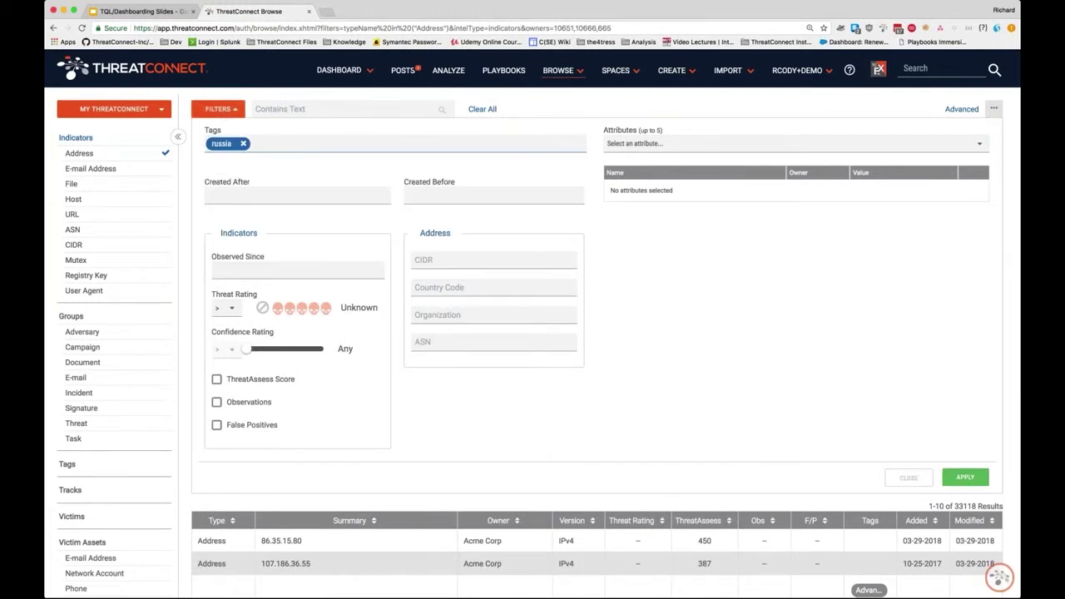
left_click(967, 475)
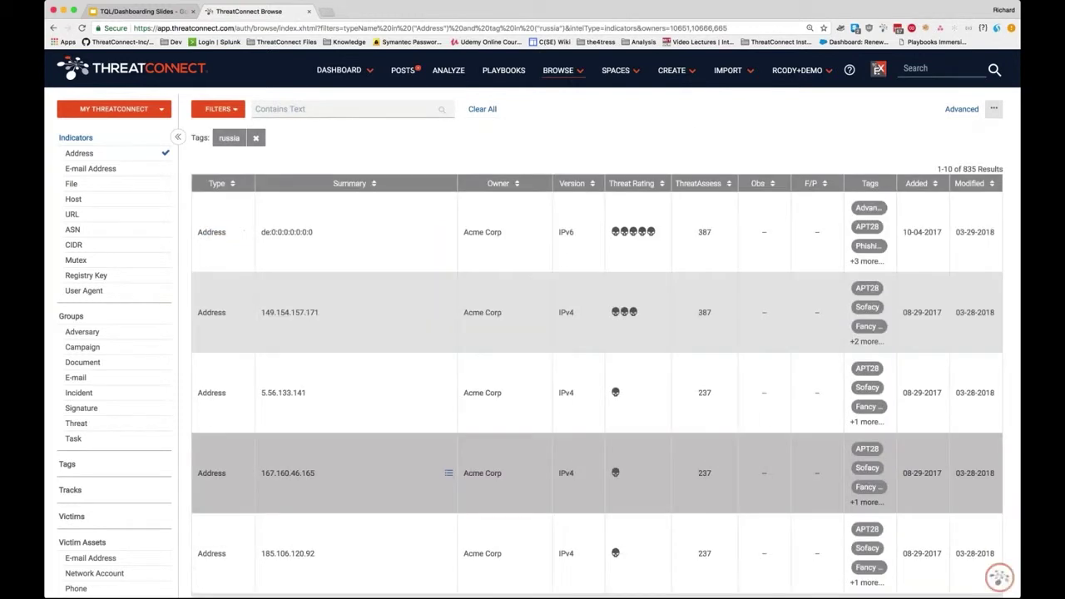
scroll(561, 223, "down", 3)
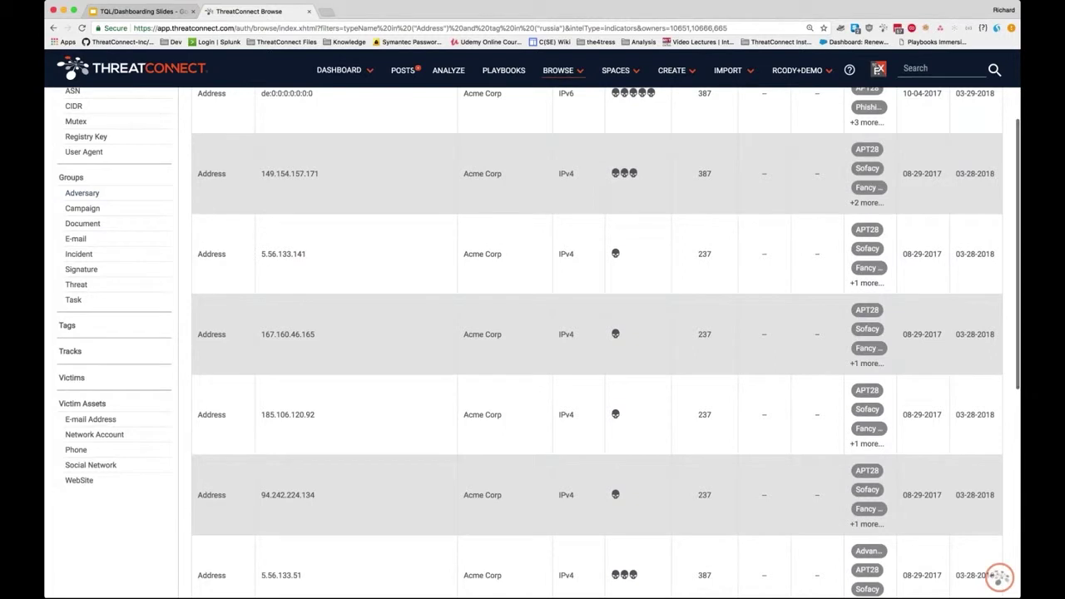
scroll(546, 149, "up", 3)
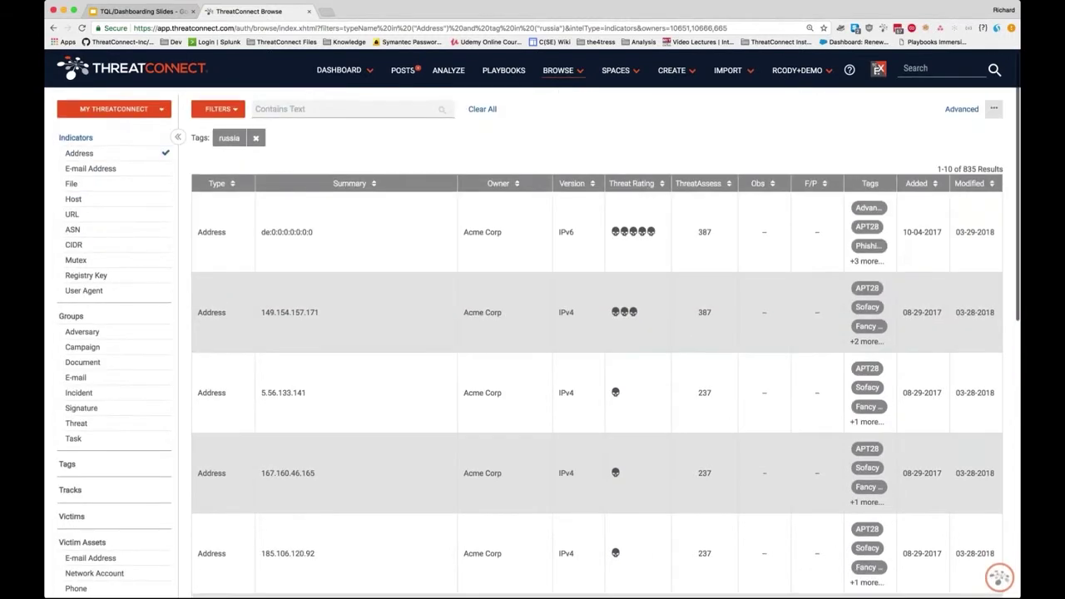
Show the current filters as an advanced query and highlight its typeName in ("Address") clause.
left_click(961, 109)
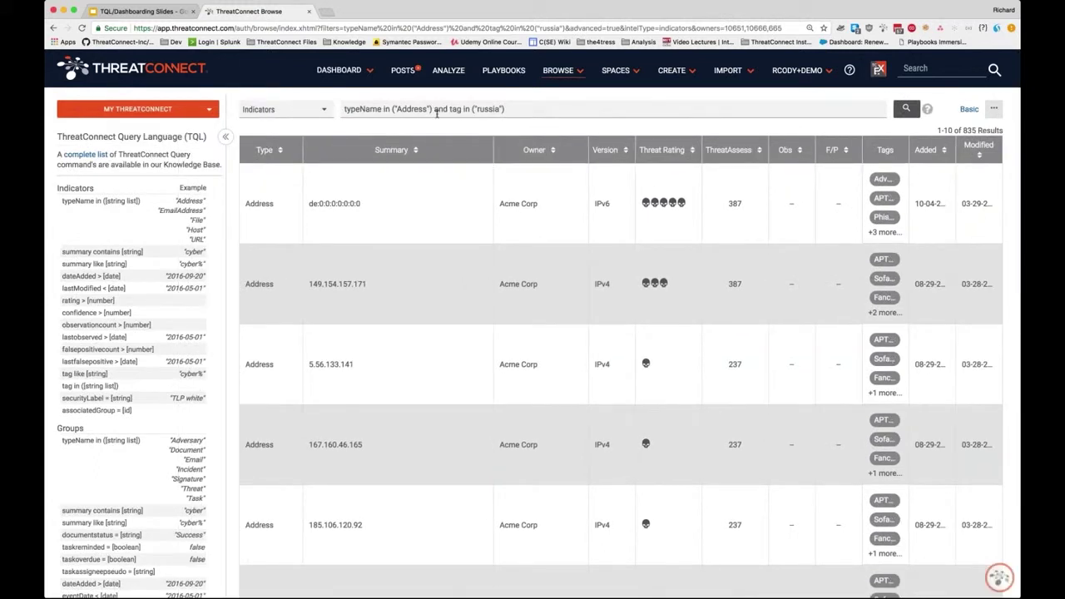
left_click_drag(345, 109, 432, 111)
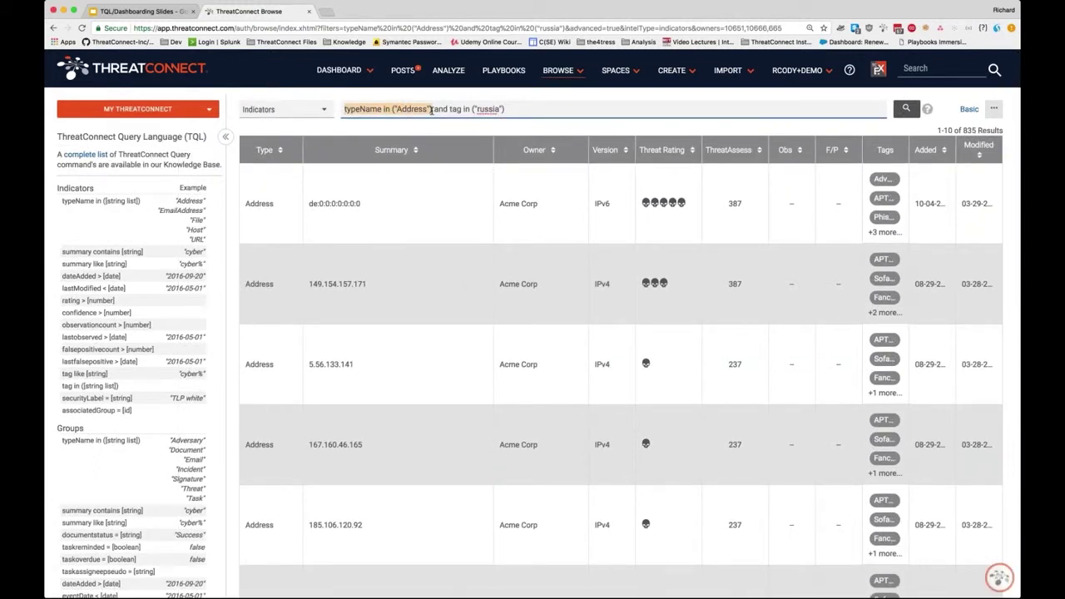
key("super+Tab")
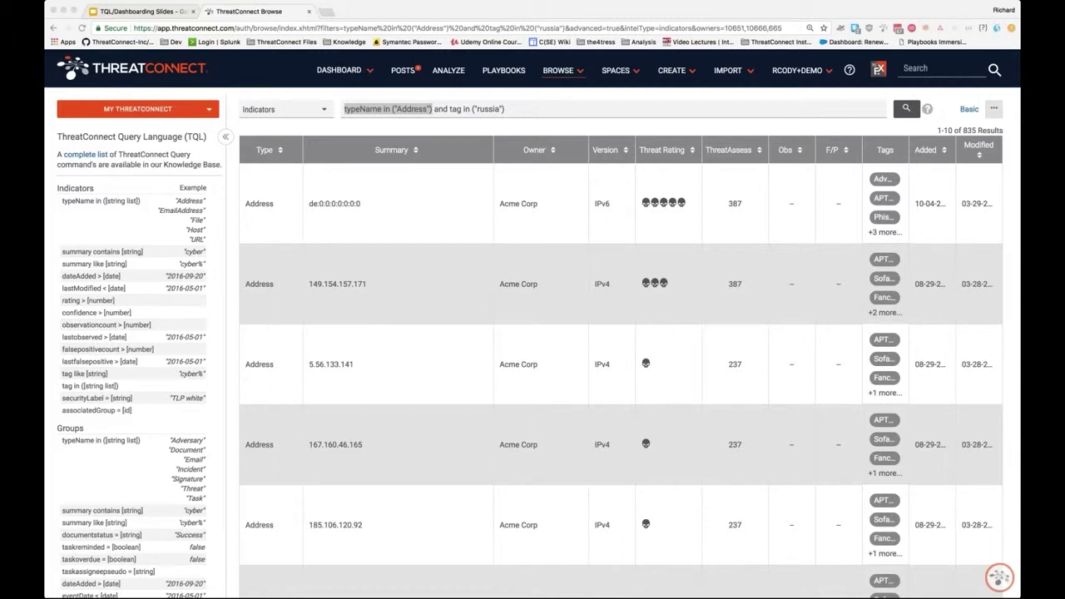
Replace the whole query with typeName in ("Incident") and attribute1884 = "de".
left_click(551, 109)
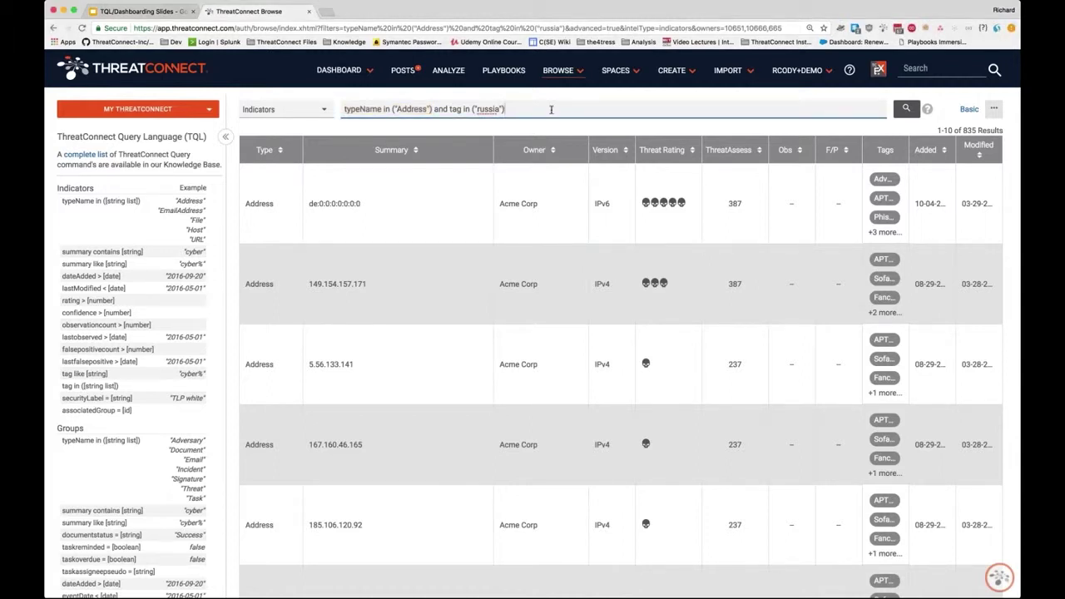
triple_click(551, 109)
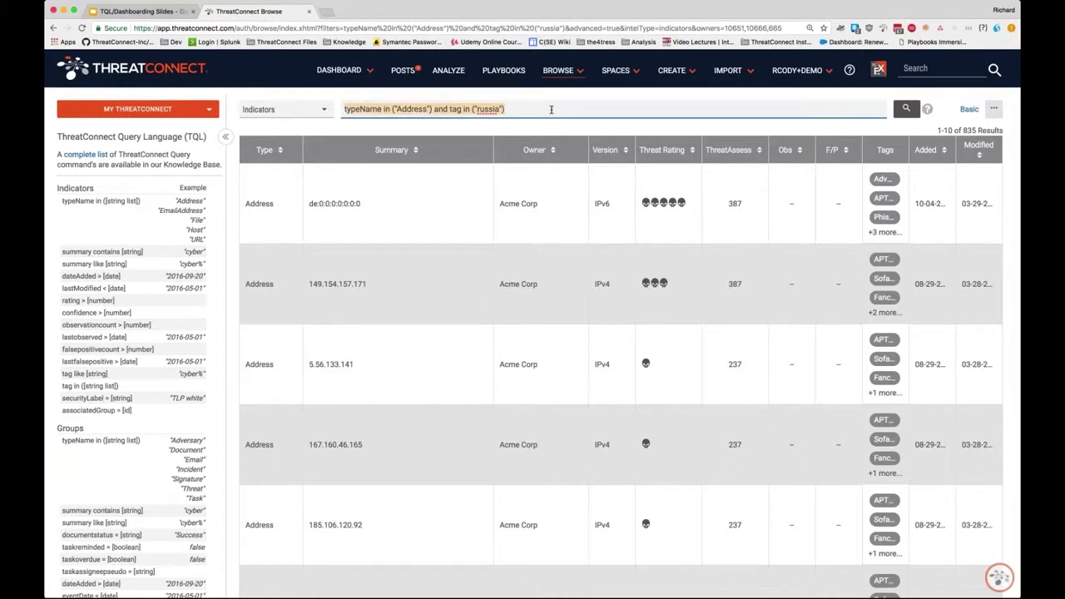
key("BackSpace")
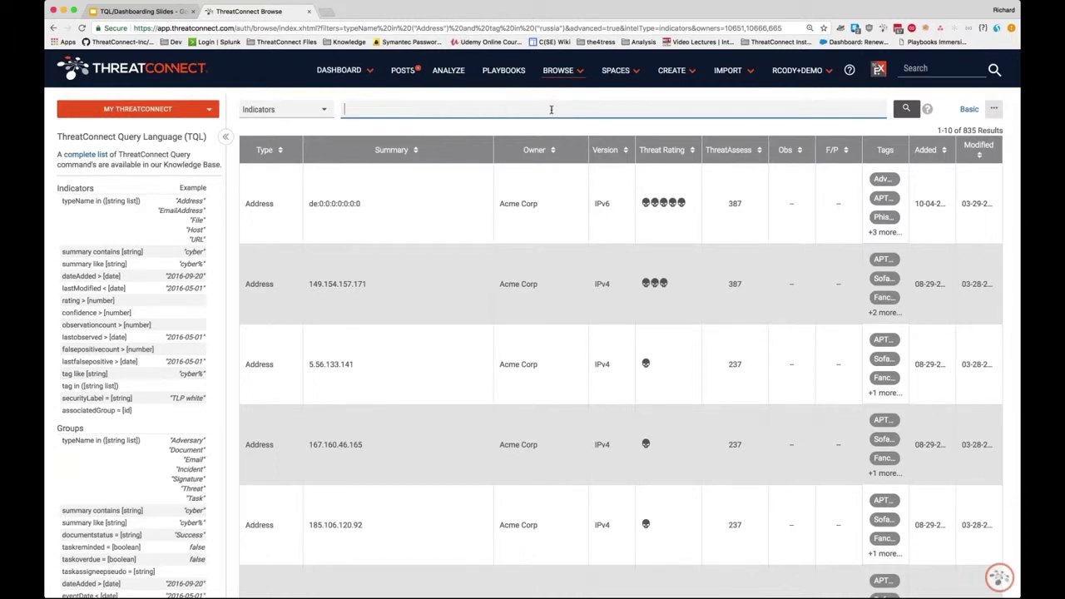
type("typeName in (\"Incident\") and attribute1884 = \"de\"")
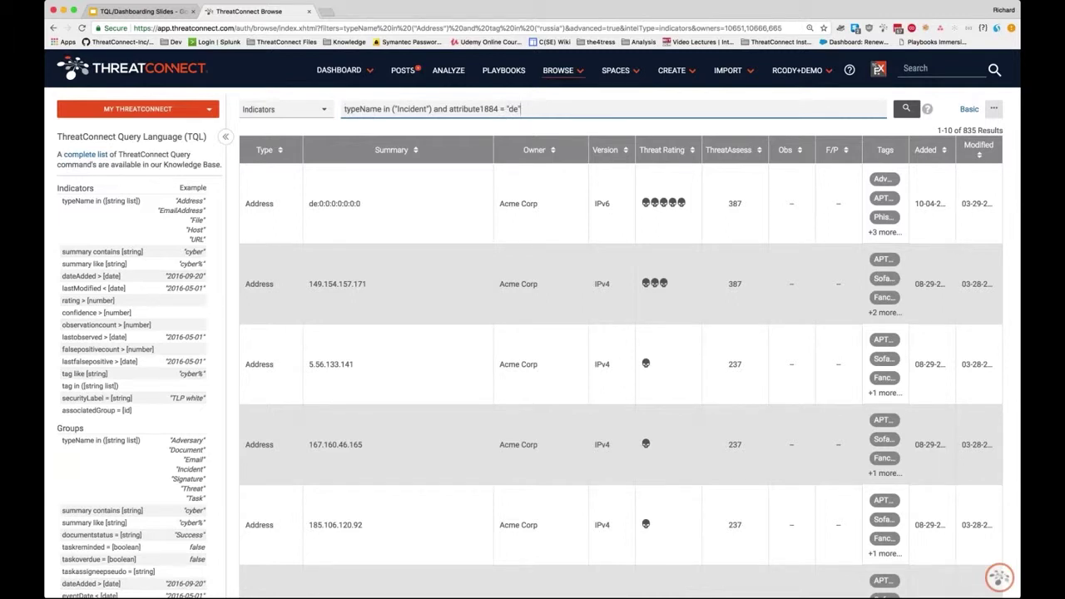
Exclude the ThreatConnect Intelligence source and the Acme Corp organization from the owners being searched.
left_click(202, 109)
left_click(202, 109)
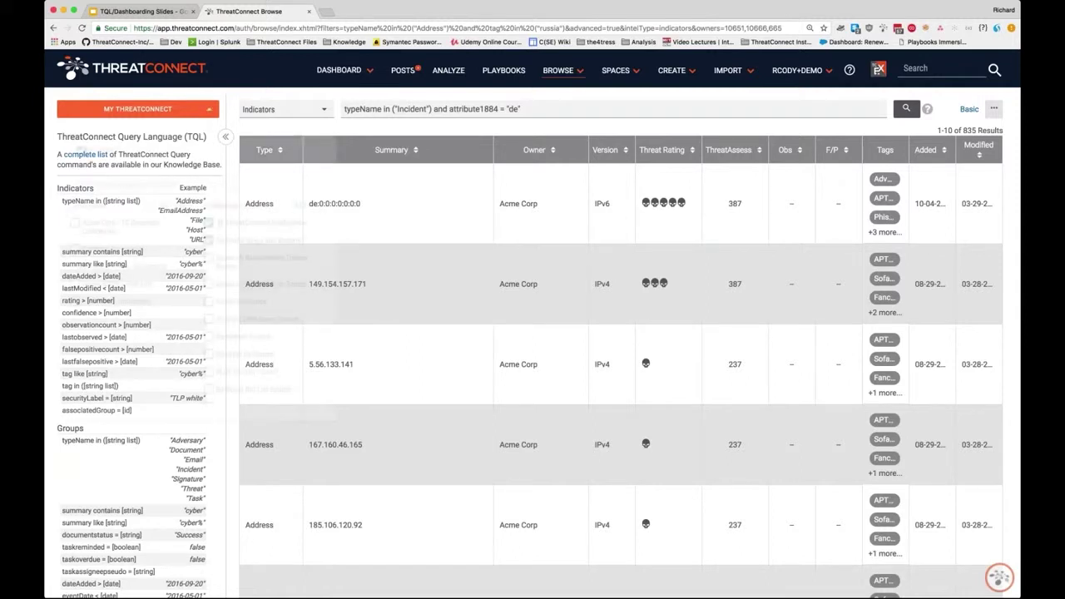
left_click(203, 109)
left_click(208, 223)
left_click(96, 152)
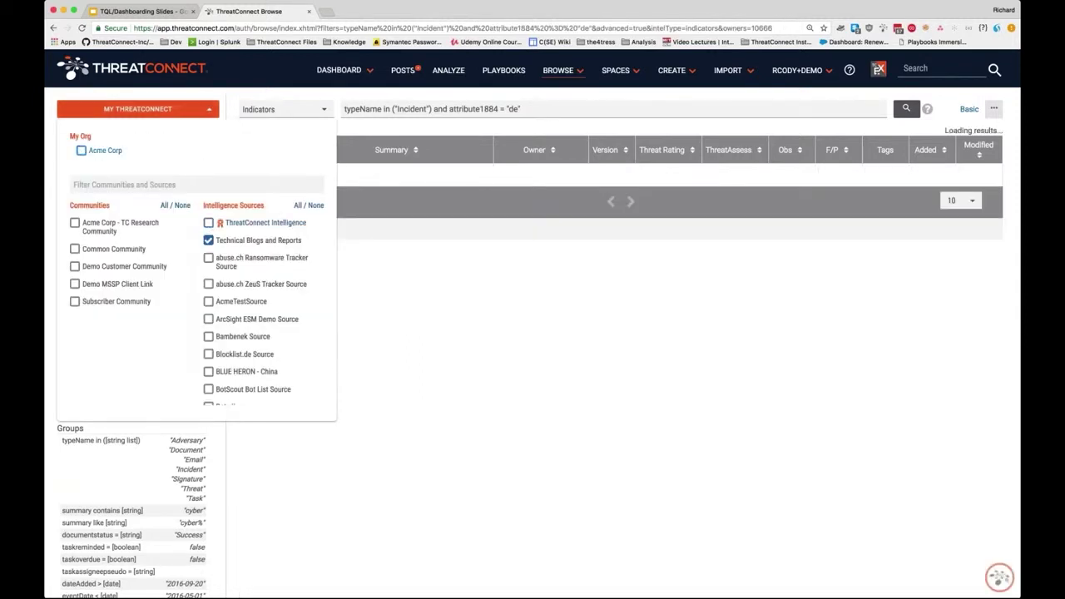
Close the owner selection and run the German-language incident query against Groups instead of Indicators.
left_click(586, 111)
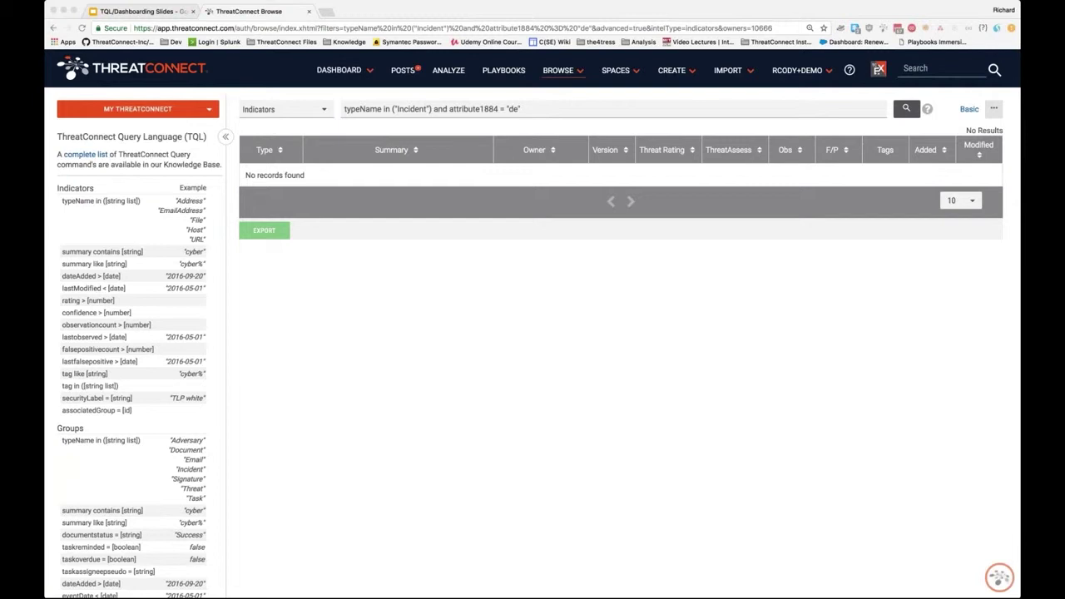
left_click(473, 117)
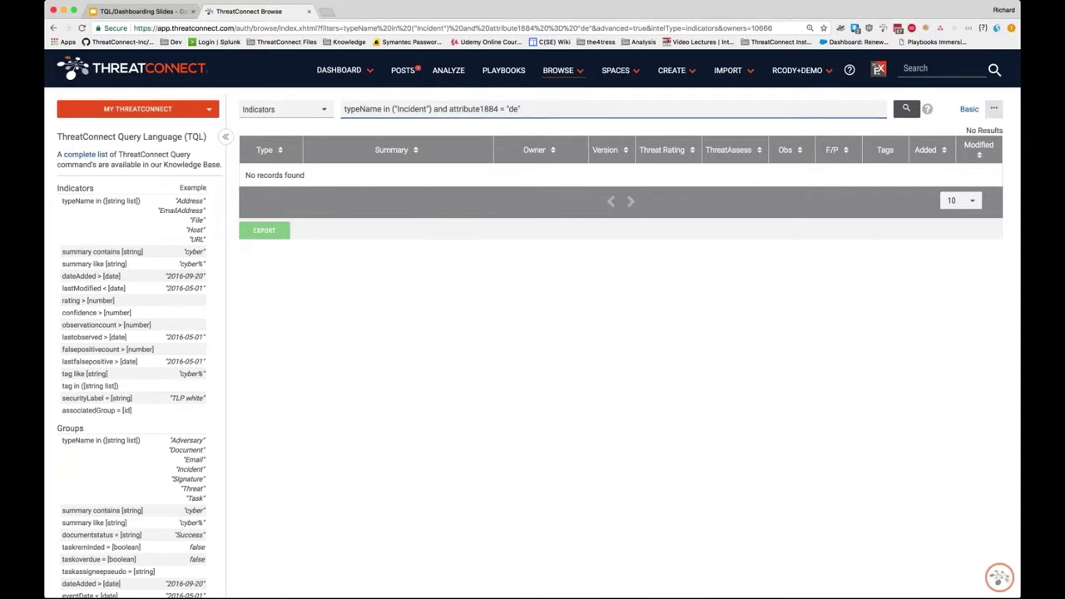
left_click(283, 109)
left_click(288, 153)
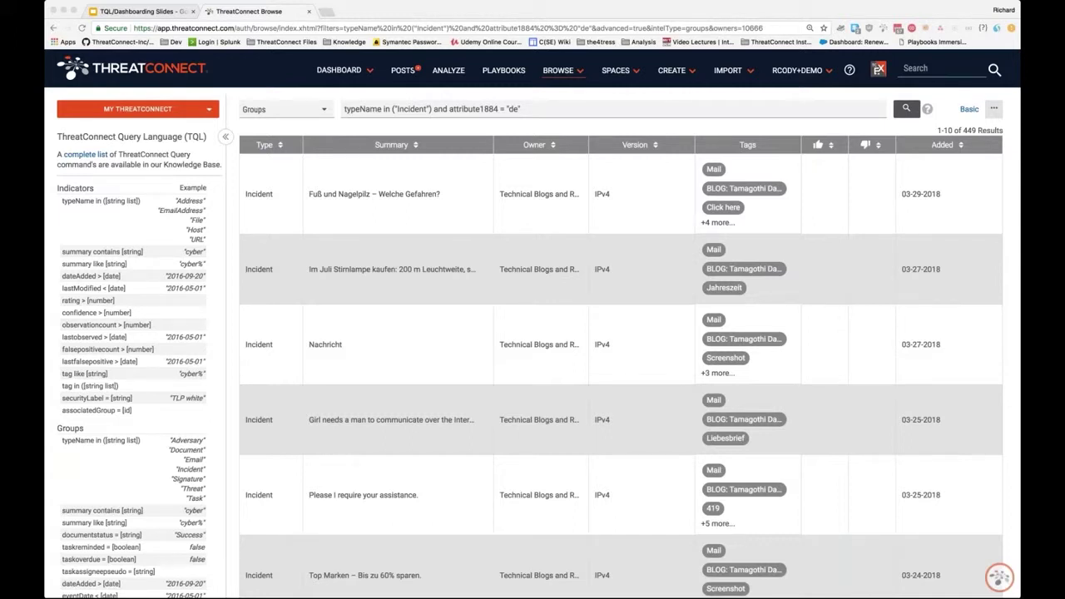
Change the attribute1884 value in the query to "fr" and run the search.
key("super+Tab")
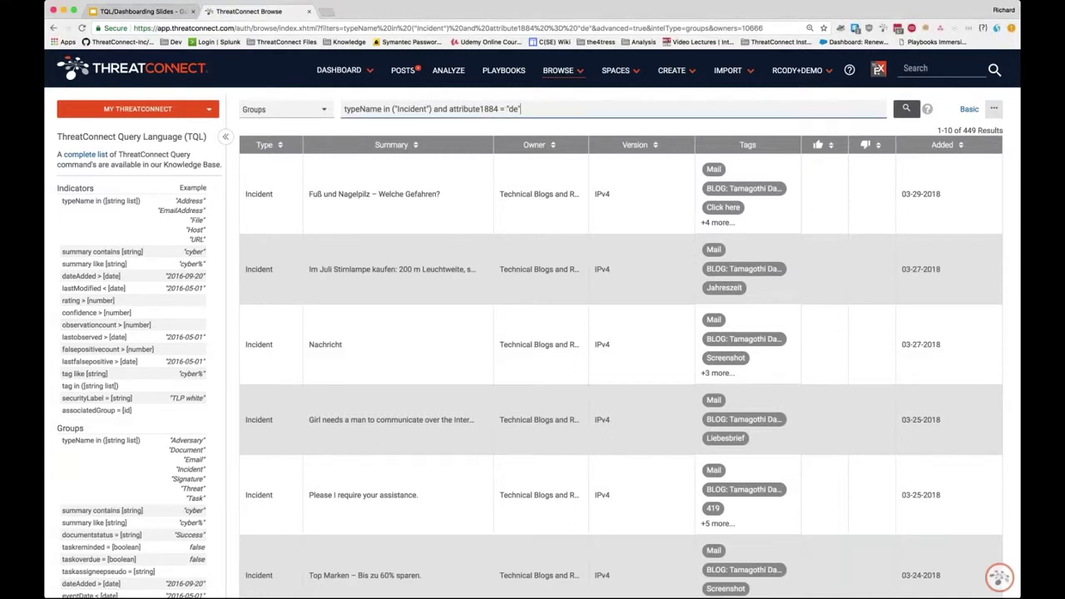
key("BackSpace")
key("BackSpace")
key("BackSpace")
type("fr\"")
key("Return")
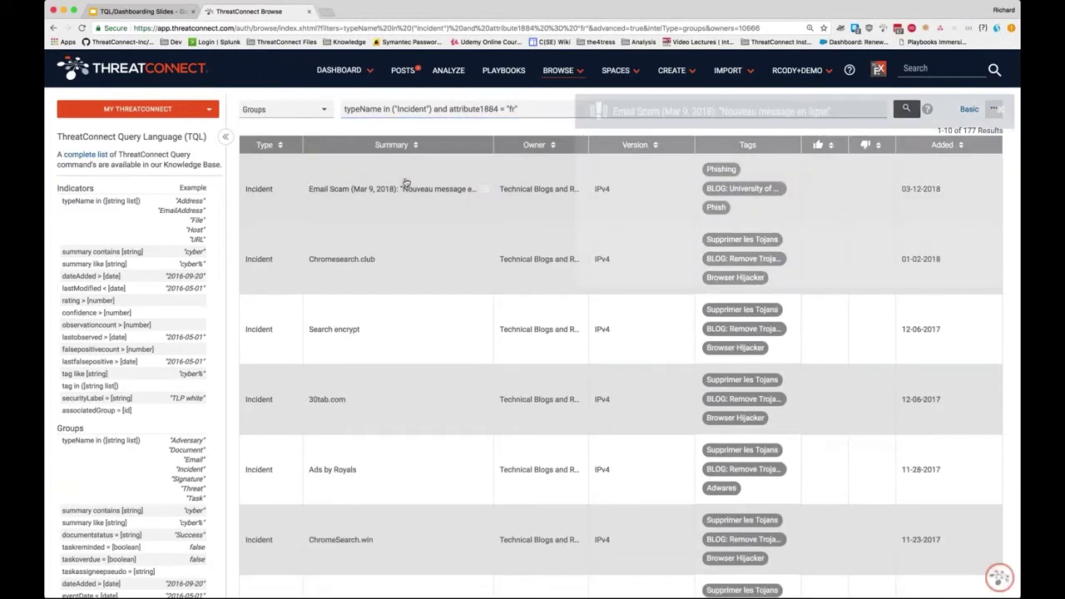
Preview the "Nouveau message en ligne" email scam and Chromesearch.club incidents, and close the preview.
left_click(404, 184)
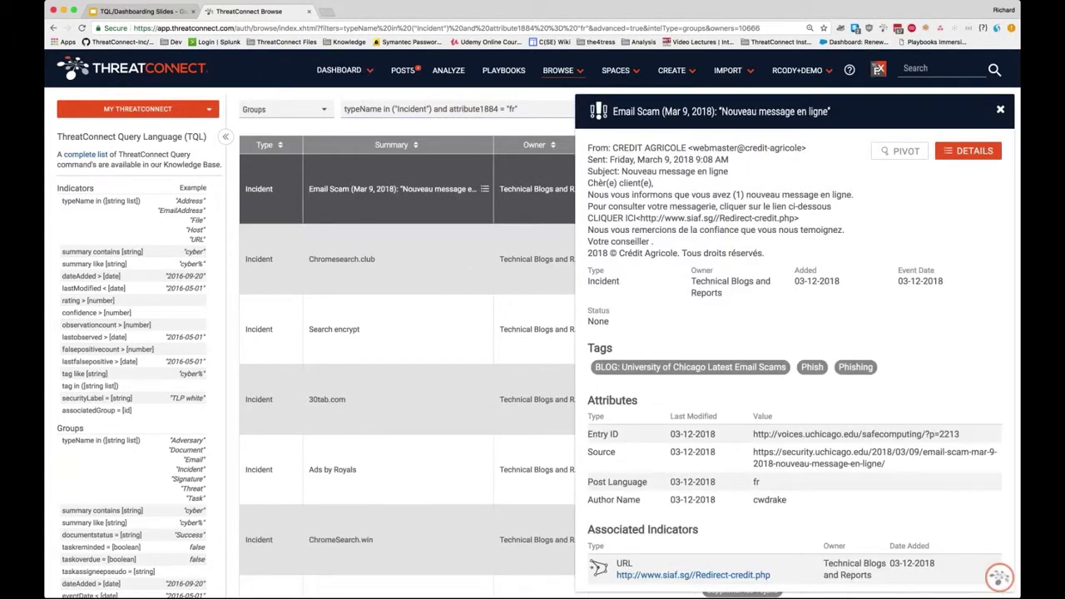
left_click(362, 249)
scroll(717, 233, "down", 3)
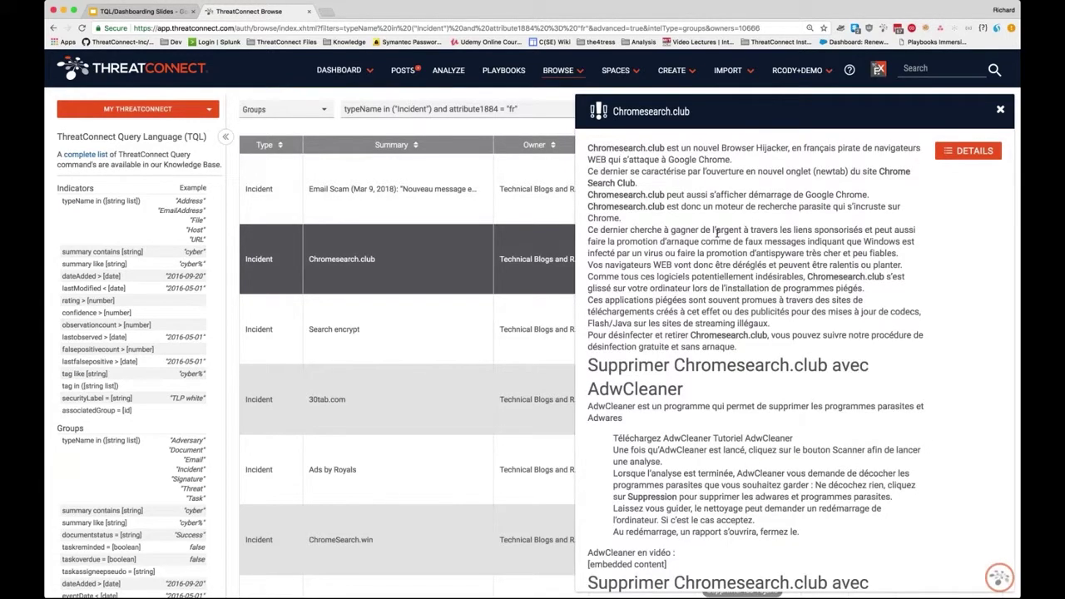
left_click(998, 109)
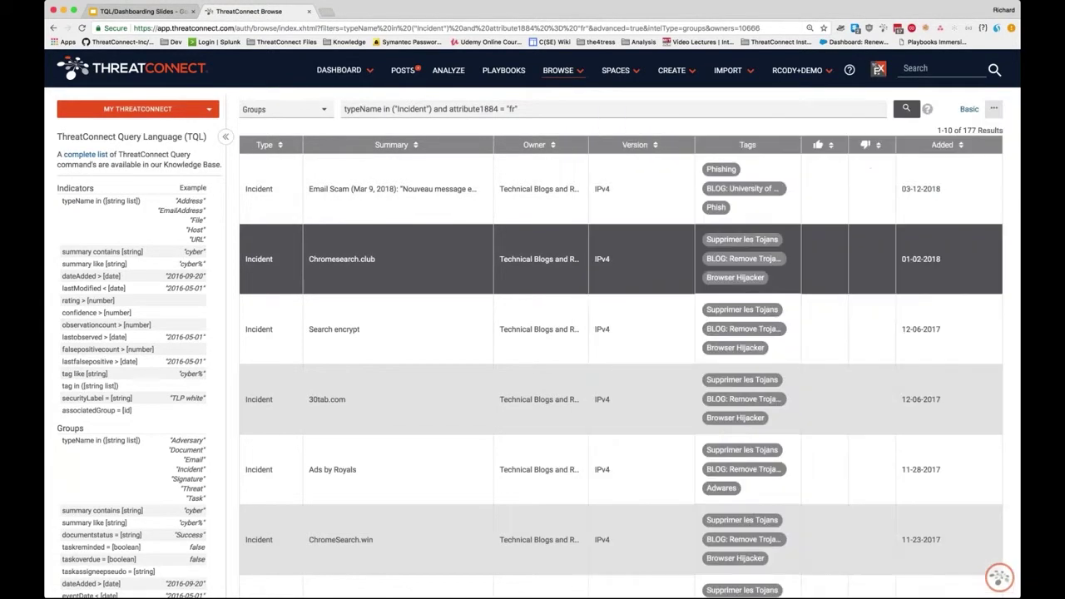
Change the attribute1884 value in the query to "en" and run the search.
left_click(516, 108)
key("BackSpace")
key("BackSpace")
key("BackSpace")
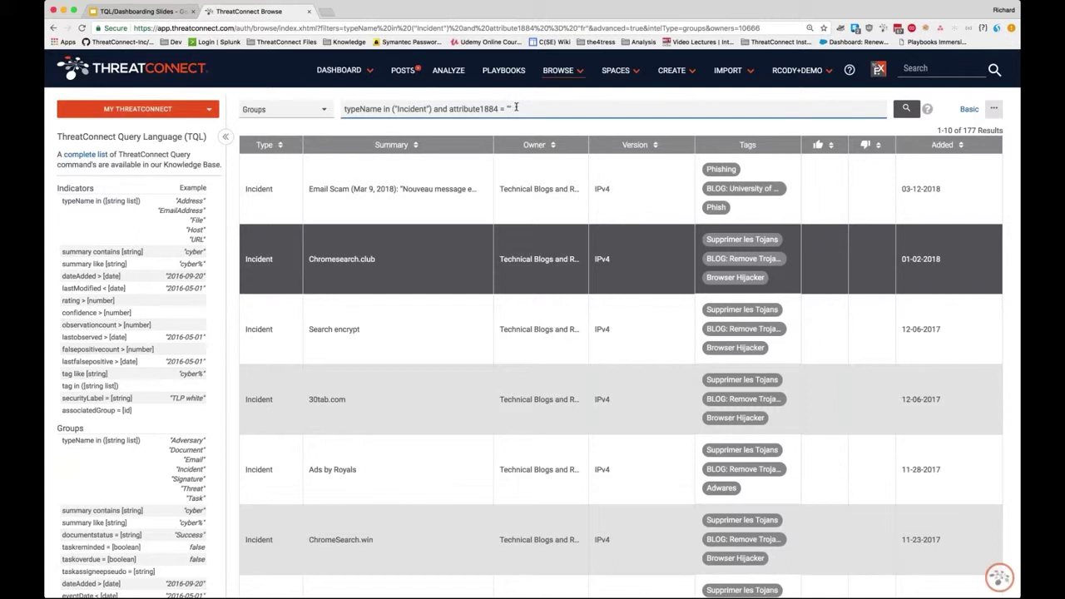
type("en\"")
key("Return")
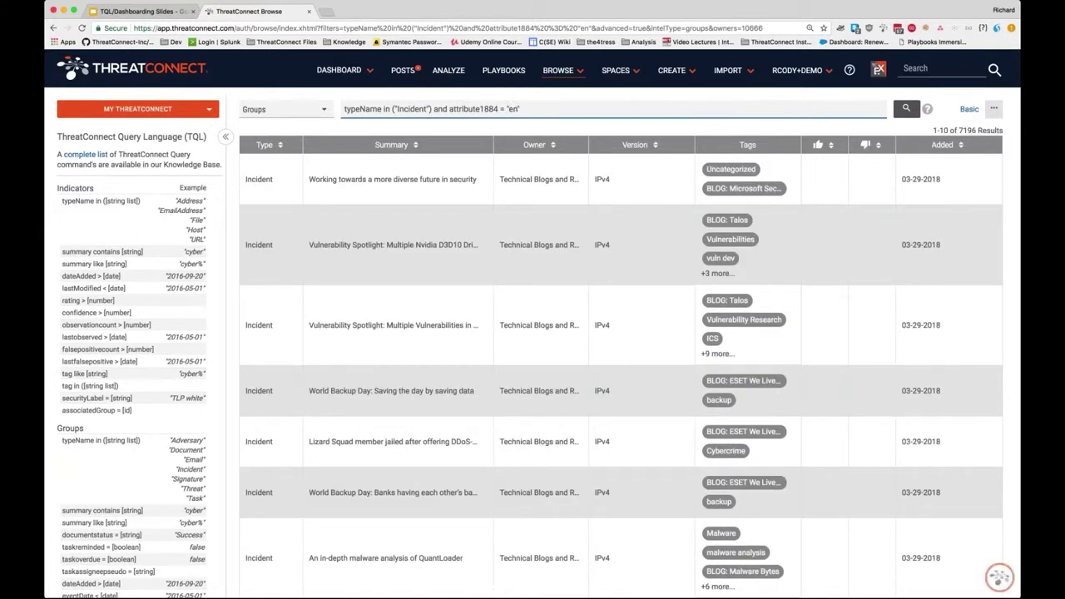
Open the full details of the incident "Working towards a more diverse future in security" and examine its attributes, including Post Language.
left_click(426, 179)
left_click(968, 151)
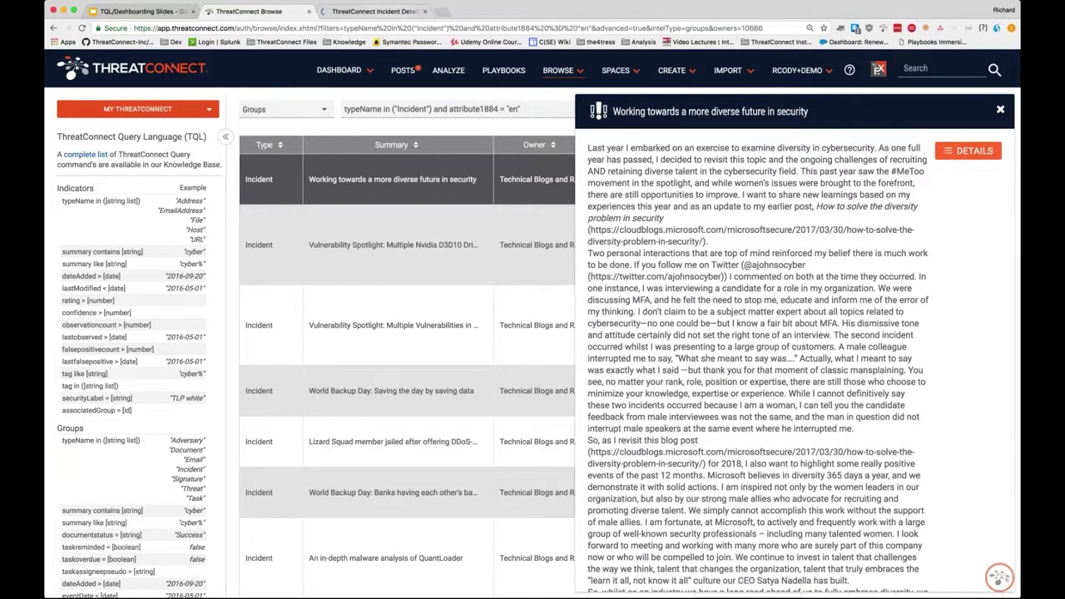
key("ctrl+Tab")
scroll(436, 180, "down", 10)
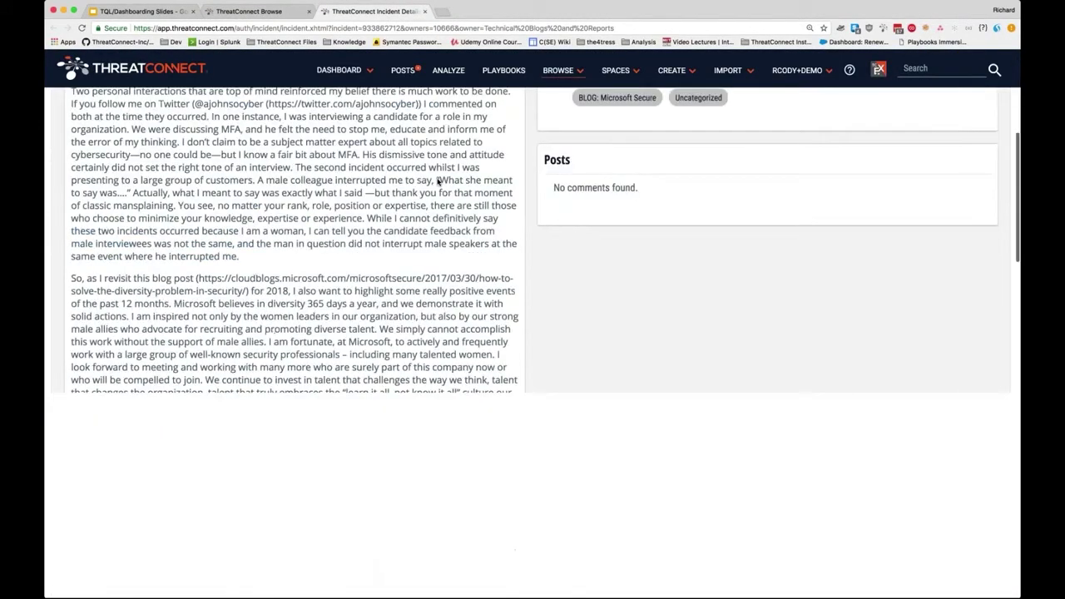
scroll(438, 181, "down", 10)
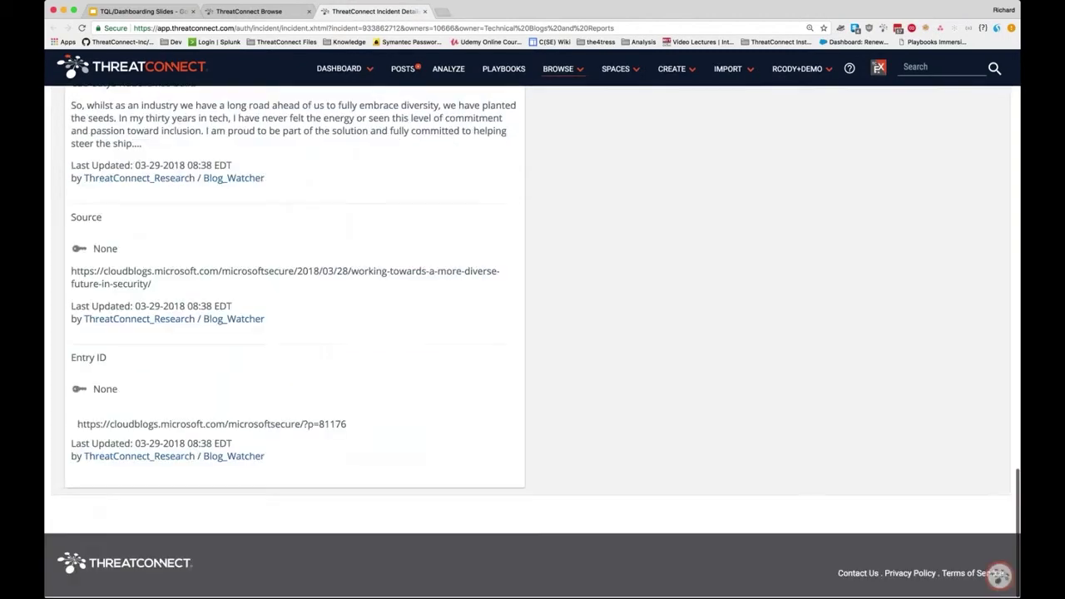
scroll(533, 326, "up", 3)
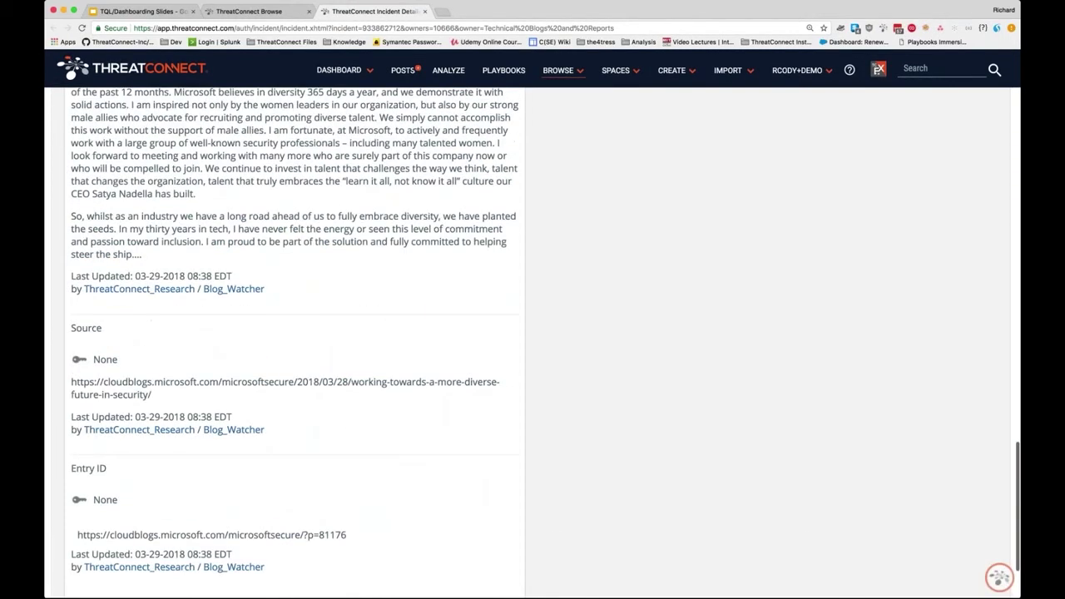
scroll(310, 312, "up", 10)
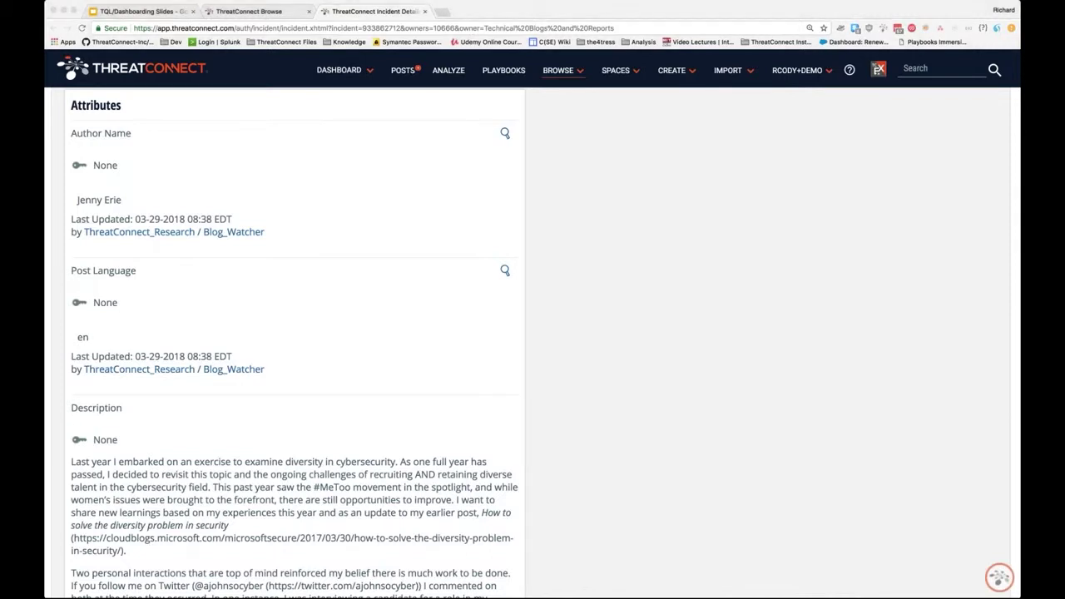
left_click(444, 389)
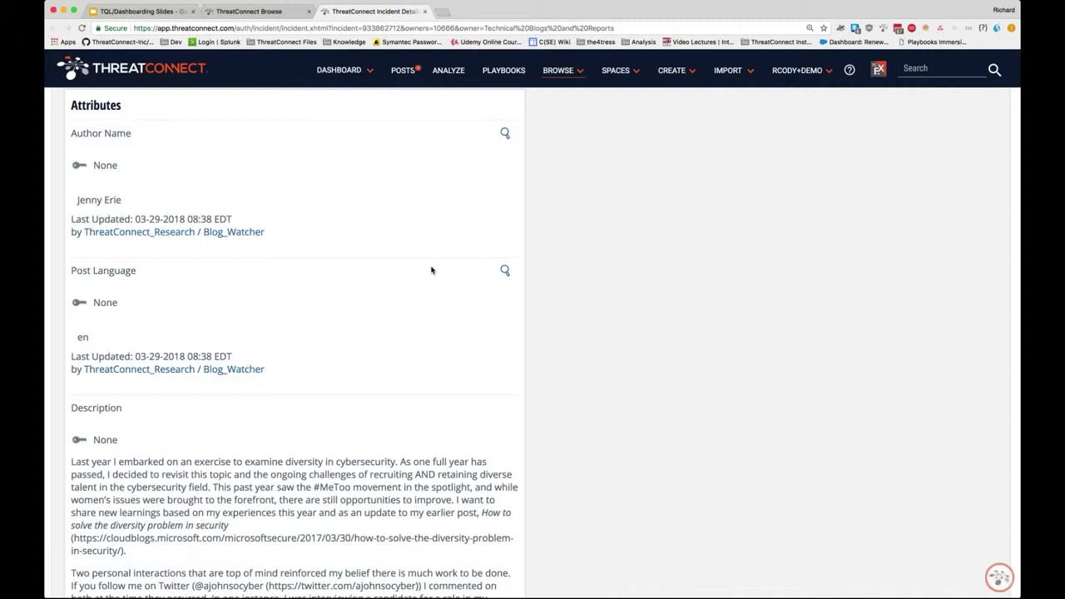
Return to the Browse results, close the incident preview, and highlight attribute1884 and its value in the query.
left_click(281, 13)
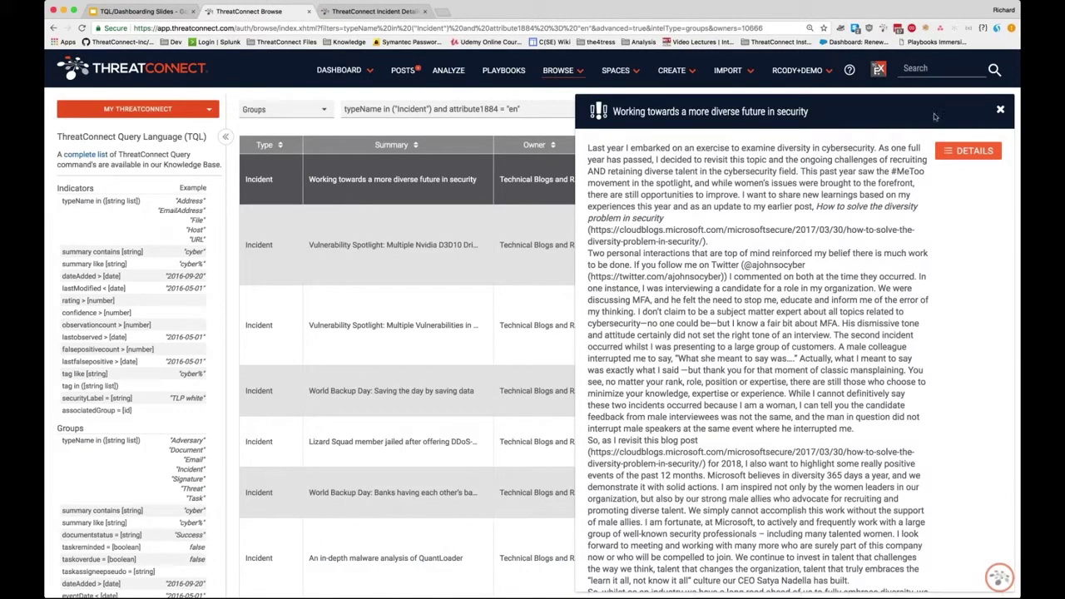
left_click(1000, 110)
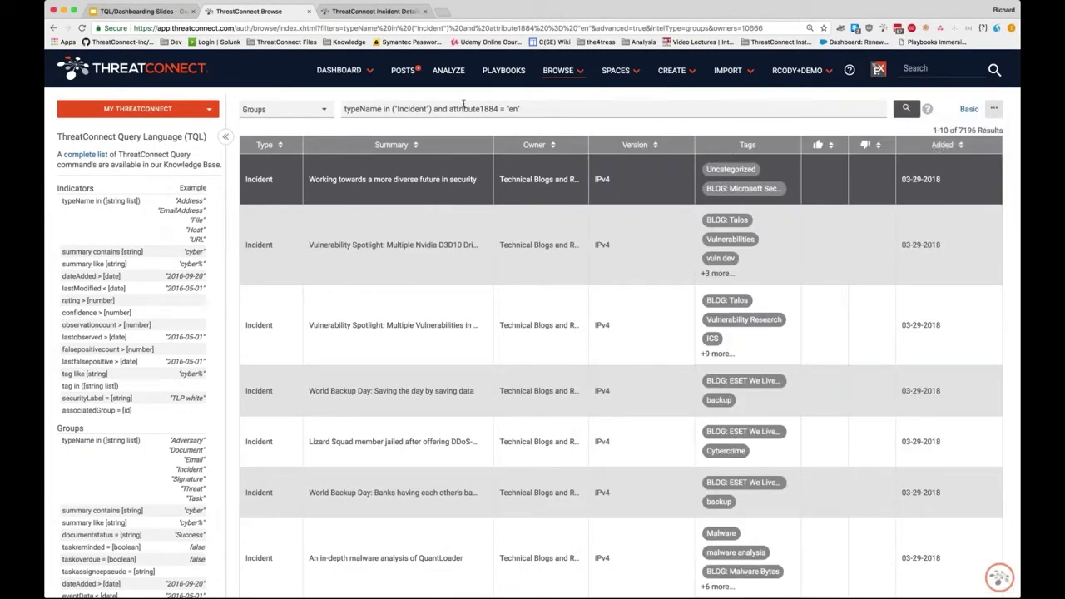
left_click_drag(449, 109, 498, 109)
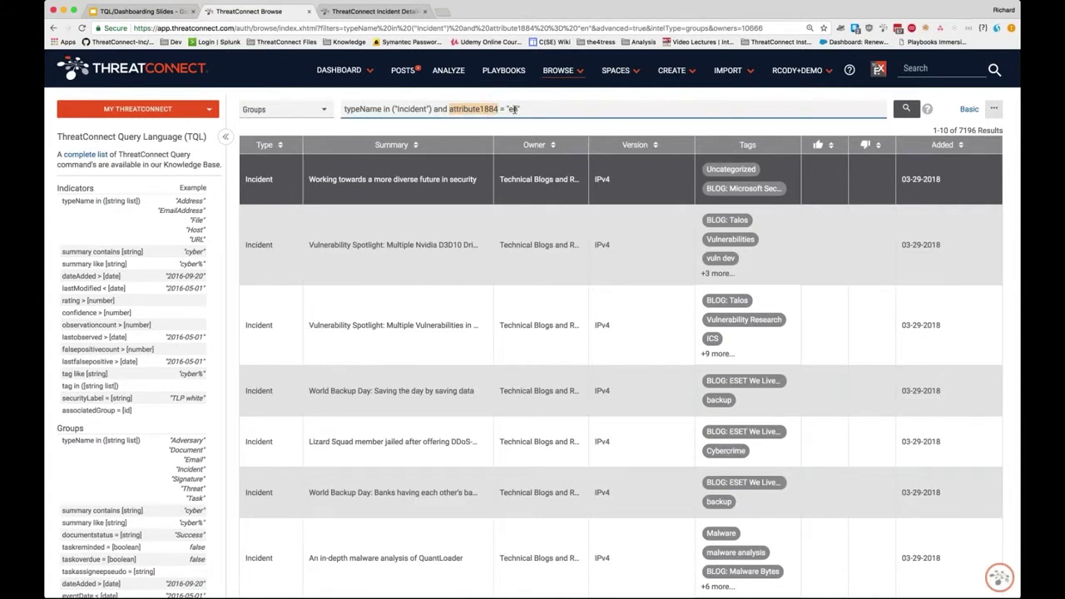
left_click(514, 109)
key("super+Tab")
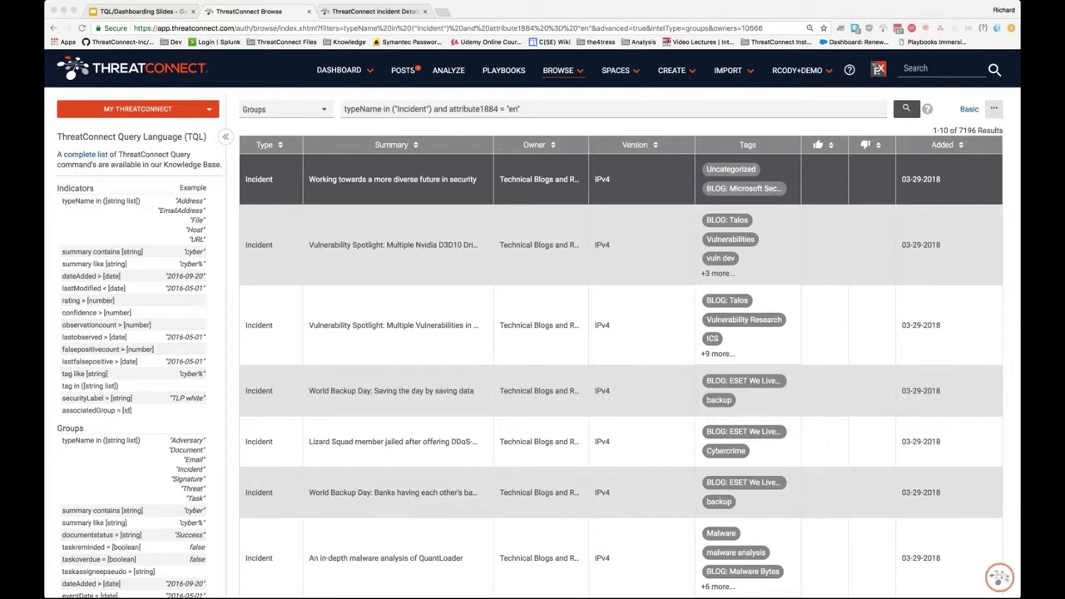
left_click(513, 109)
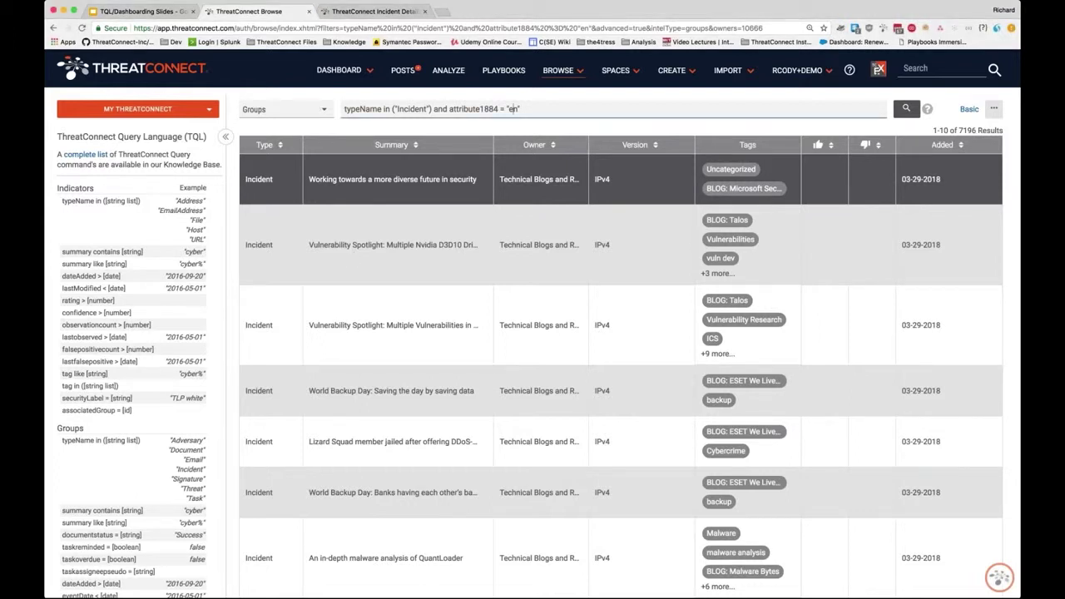
Set the result type to Indicators and search only the ThreatConnect Intelligence source instead of Technical Blogs and Reports.
left_click(283, 109)
left_click(262, 131)
left_click(137, 109)
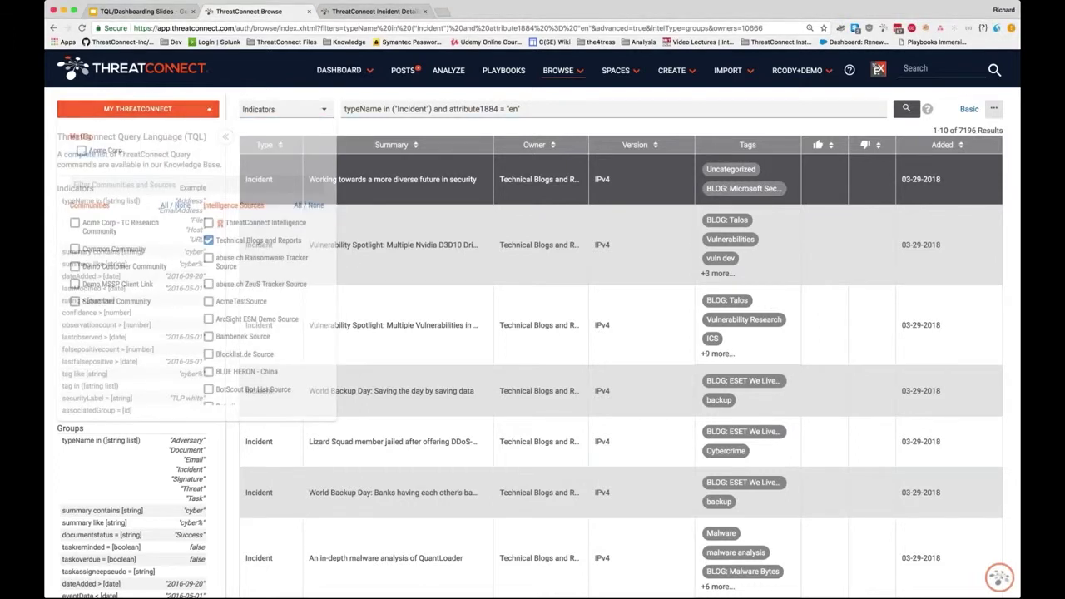
left_click(208, 222)
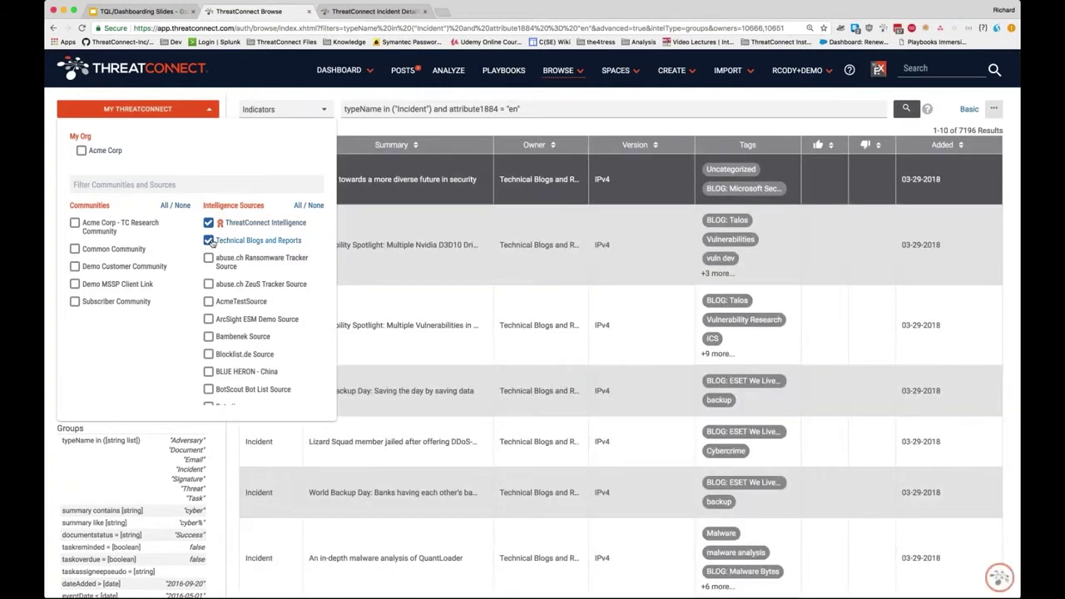
left_click(208, 240)
Replace the query with typeName in ("Threat") and tag in "China" and hasGroup(typeName = "Incident" and hasIndicator(observationCount > 0 and lastObserved > "NOW() - 14 DAYS")).
left_click(616, 109)
key("ctrl+a")
key("ctrl+v")
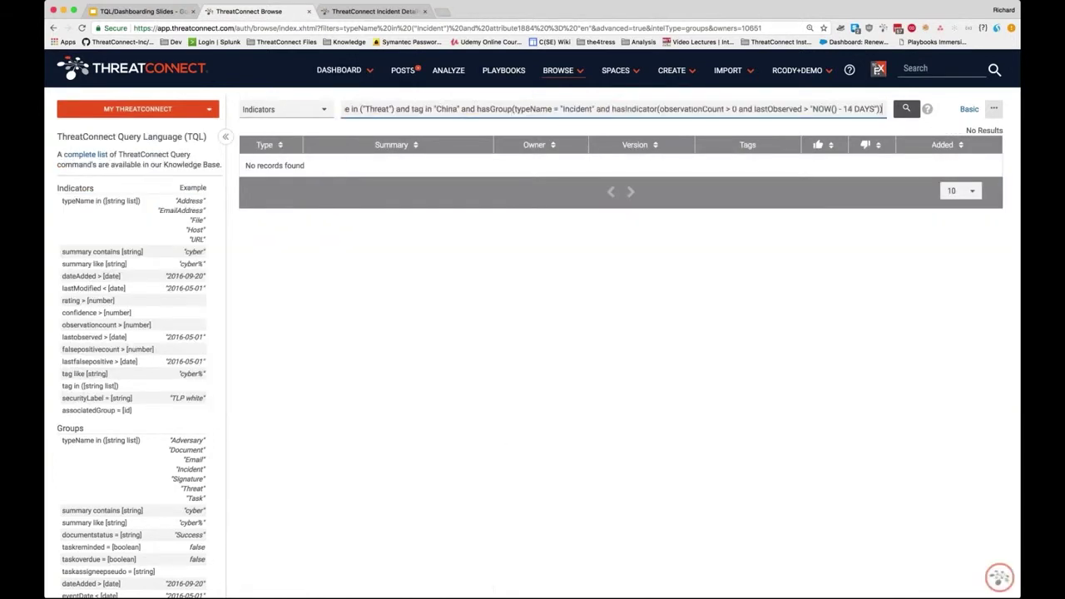
Walk through the threat query's clauses, highlighting the type and tag conditions, hasGroup and hasIndicator, through to the lastObserved condition.
left_click_drag(448, 109, 341, 109)
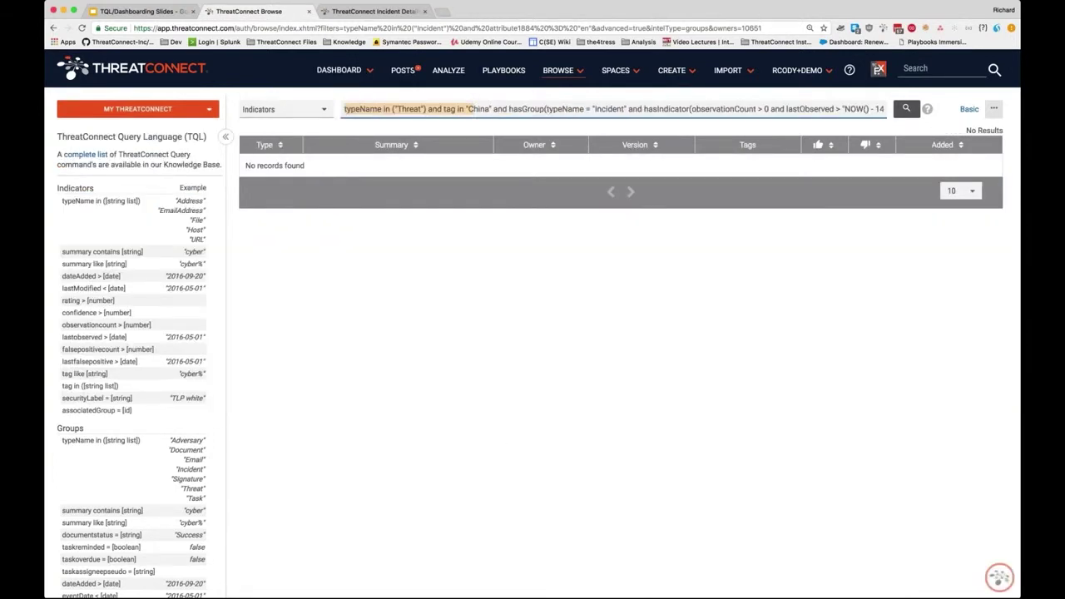
left_click(342, 109)
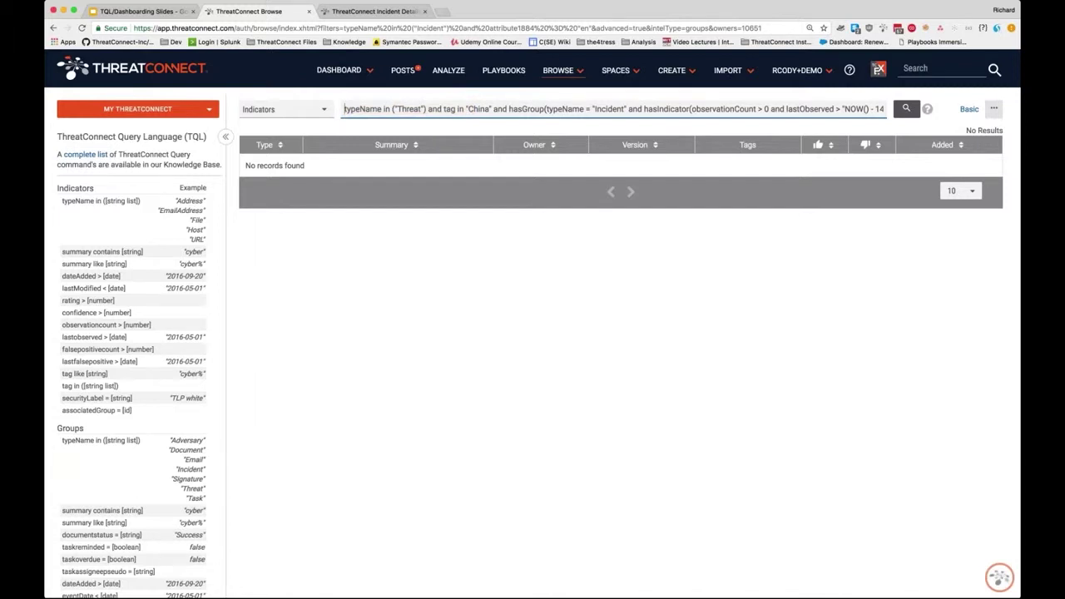
left_click_drag(509, 109, 614, 109)
left_click(625, 110)
left_click_drag(644, 109, 696, 110)
left_click(713, 110)
key("Right")
key("Right")
key("Right")
key("Right")
key("Right")
key("Right")
key("Right")
key("Right")
key("Right")
key("Right")
key("Right")
key("Right")
key("Right")
key("Right")
key("Right")
key("Right")
key("Right")
key("Right")
key("Right")
key("Right")
key("Right")
key("Right")
key("Right")
key("Right")
key("Right")
key("Right")
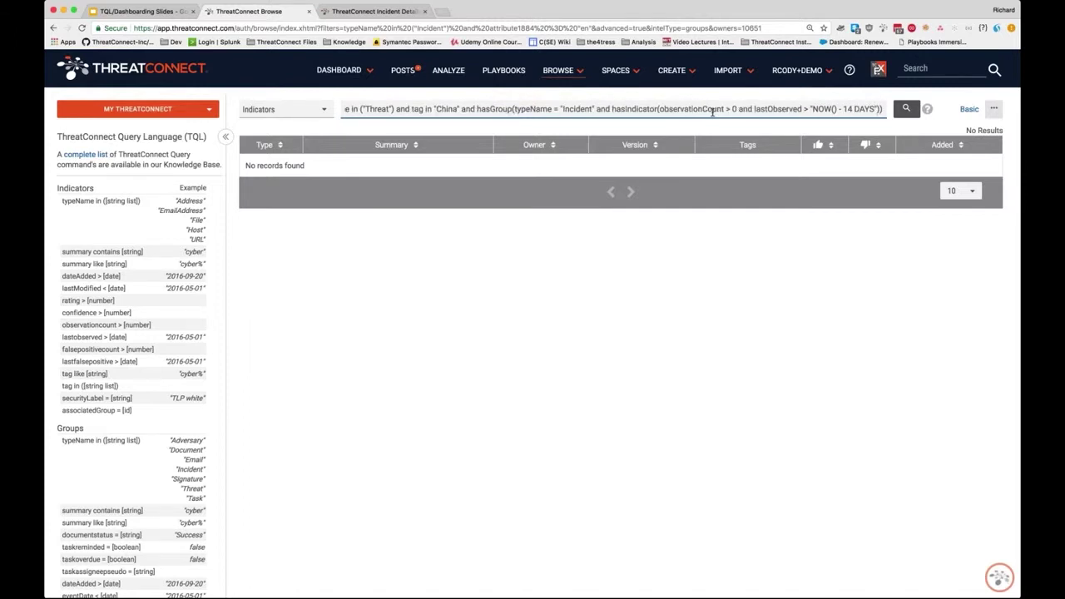
Run the threat query and include the Acme Corp organization in the owners being searched.
key("super+Tab")
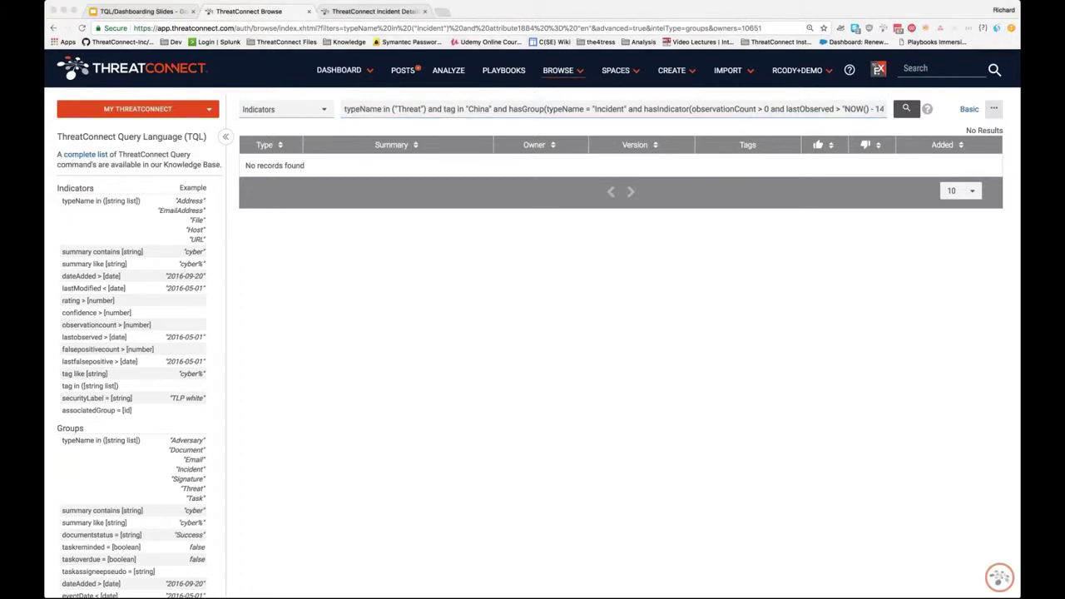
key("super+Tab")
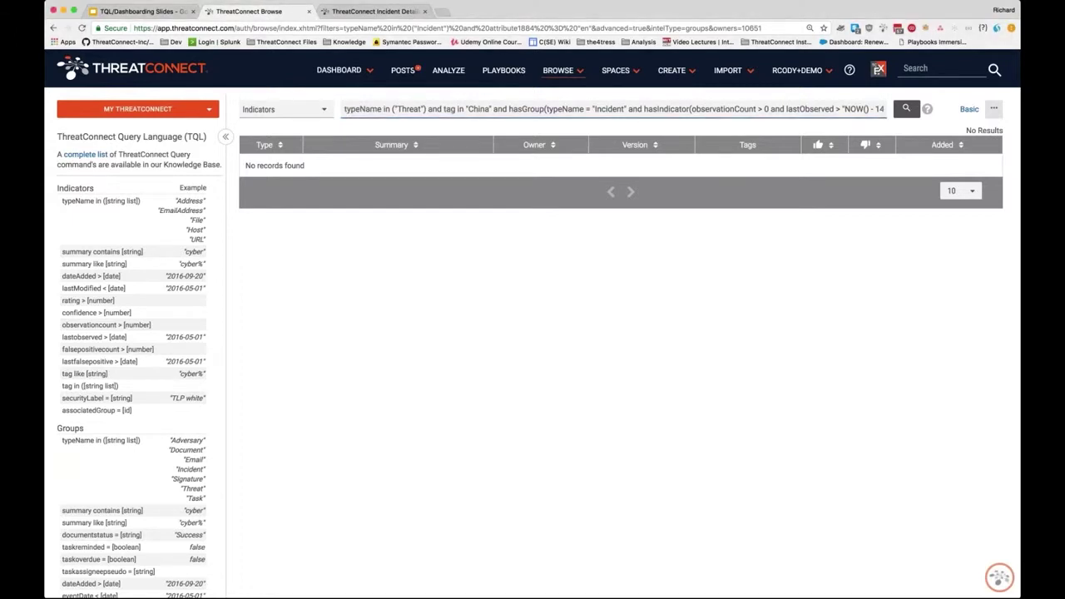
key("Return")
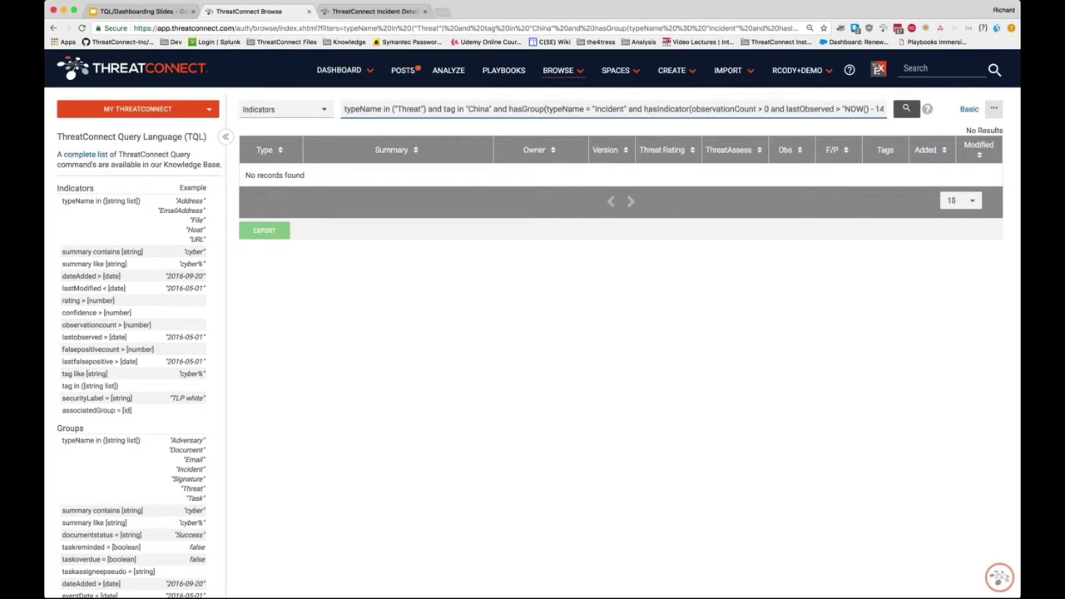
left_click(137, 109)
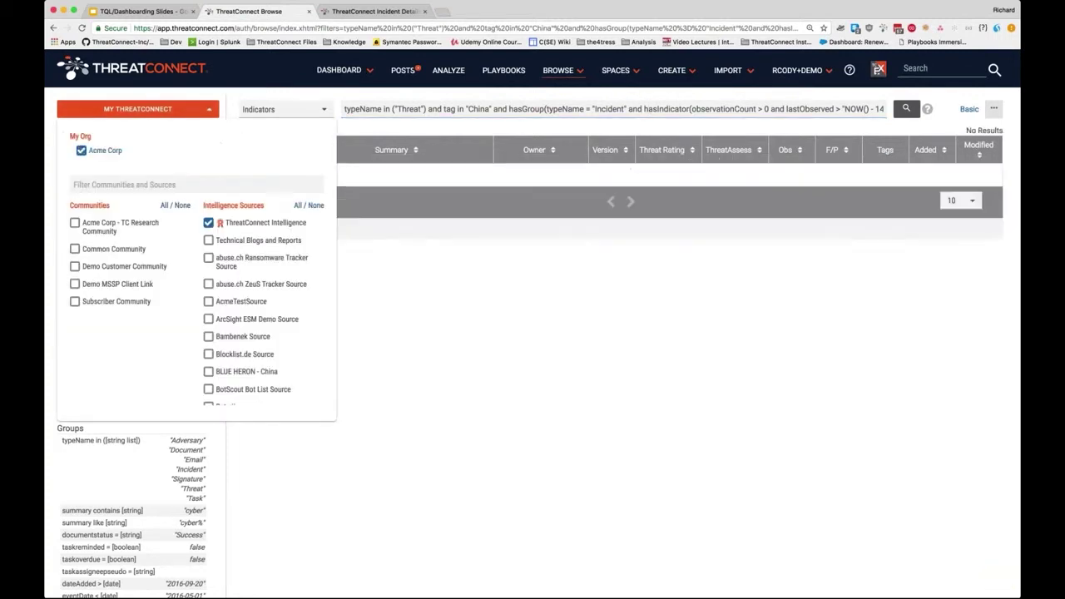
left_click(208, 240)
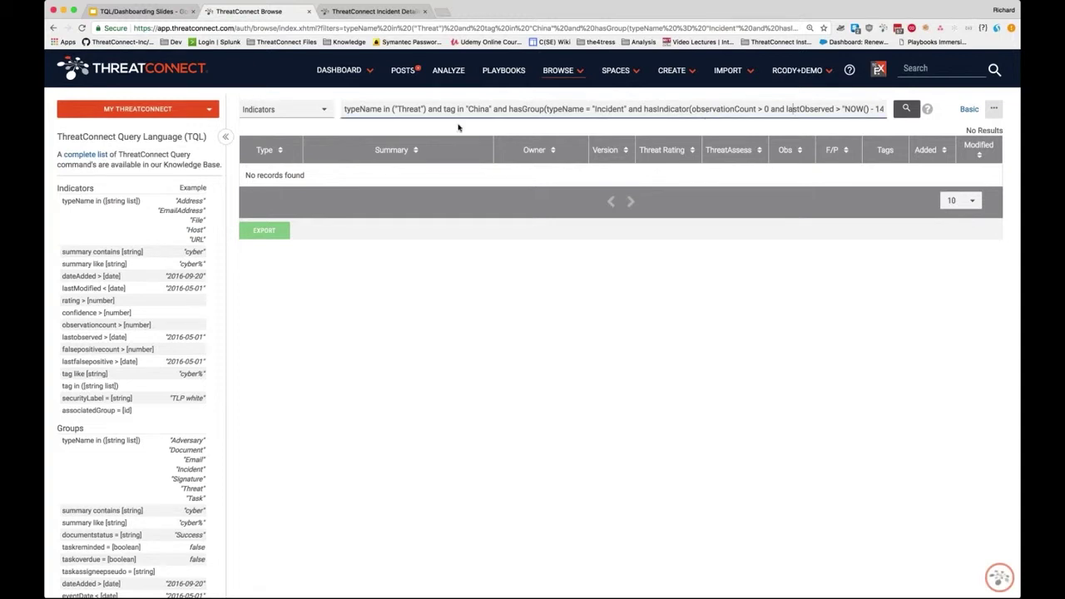
Review the query from its China tag condition to the end and exclude the Acme Corp organization from the searched owners.
left_click_drag(459, 109, 764, 130)
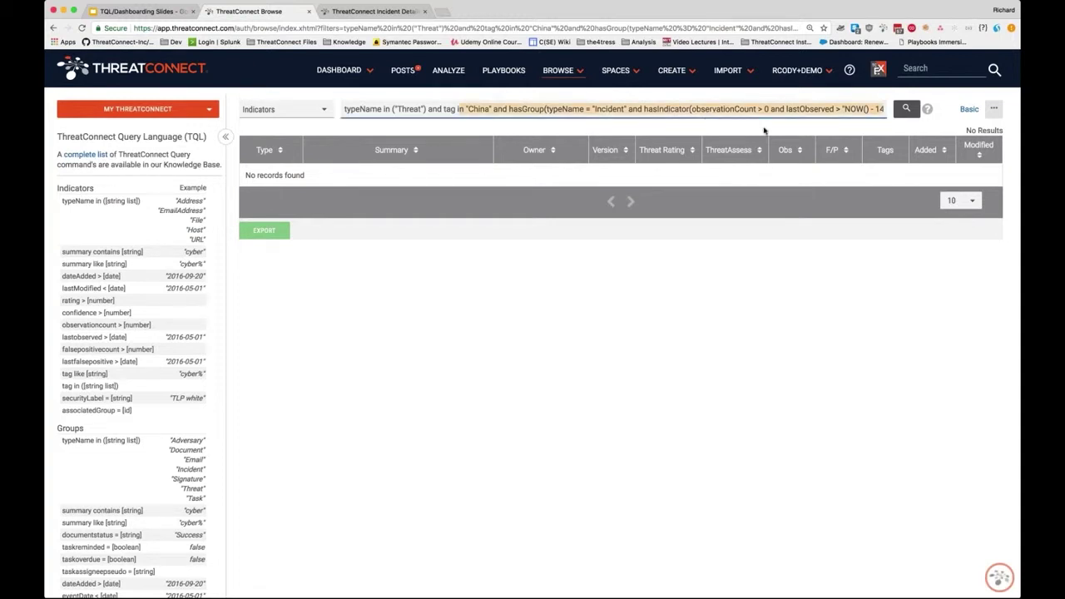
key("Right")
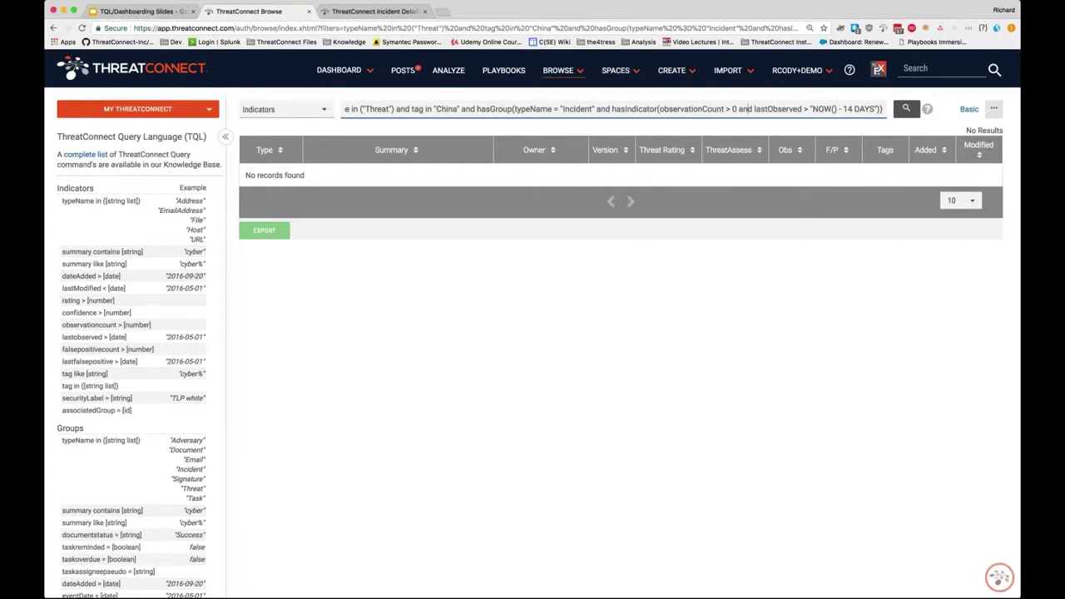
left_click(137, 109)
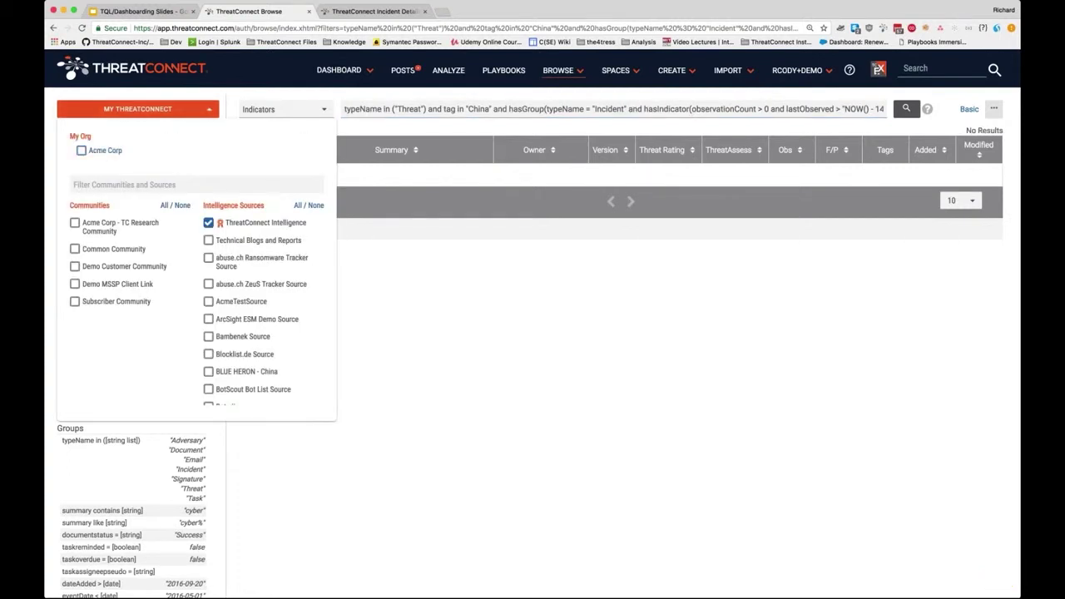
Switch the search from indicators to groups and run the nested threat query again.
left_click(138, 109)
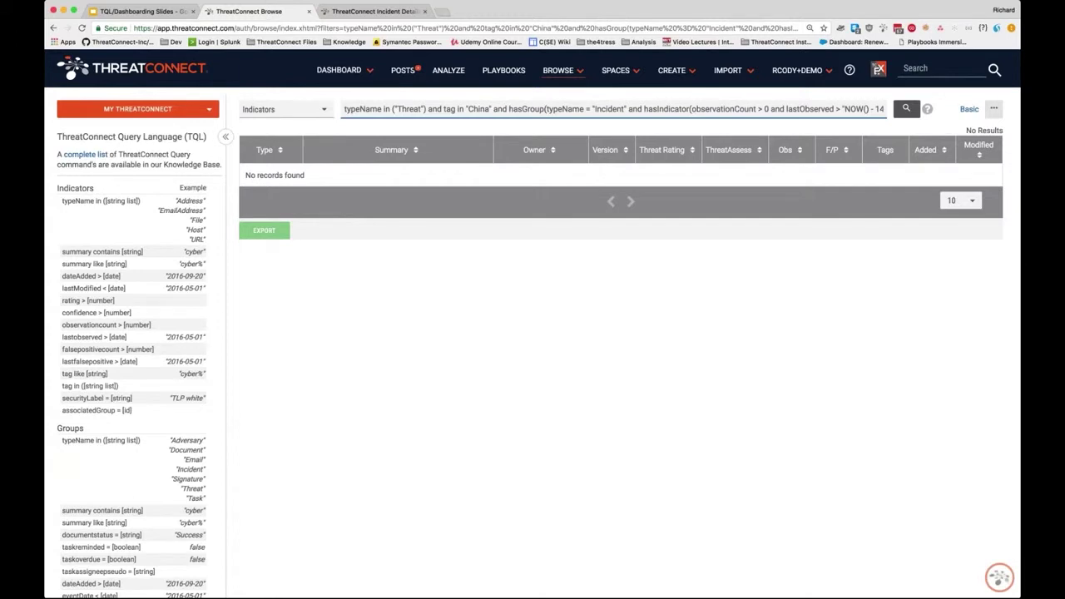
left_click(283, 109)
left_click(291, 151)
left_click(413, 109)
key("Return")
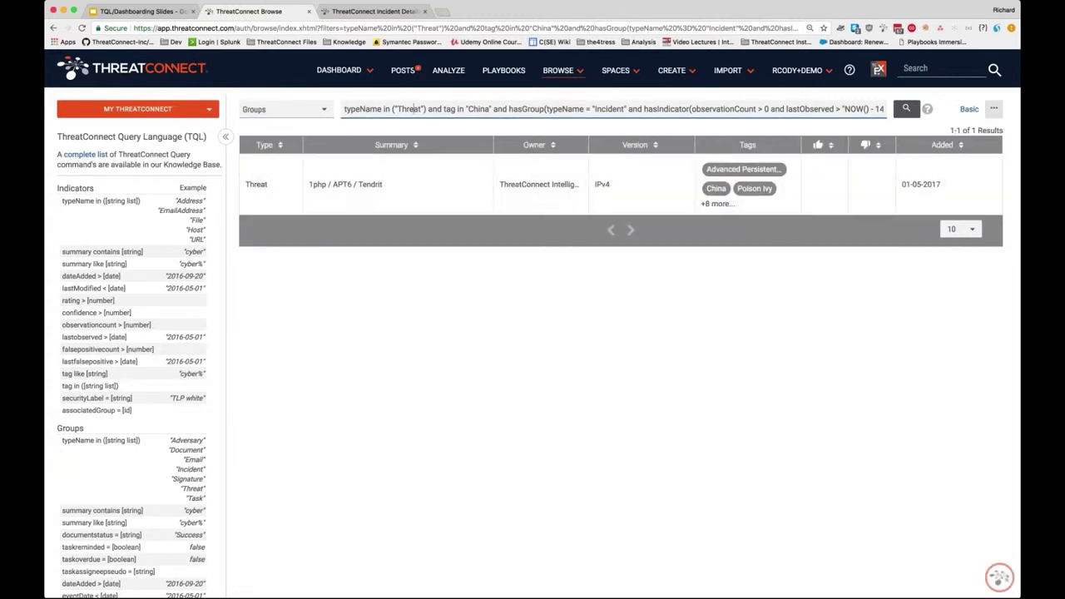
Include the Acme Corp organization alongside ThreatConnect Intelligence in the owners searched by the group query.
left_click(185, 108)
left_click(81, 151)
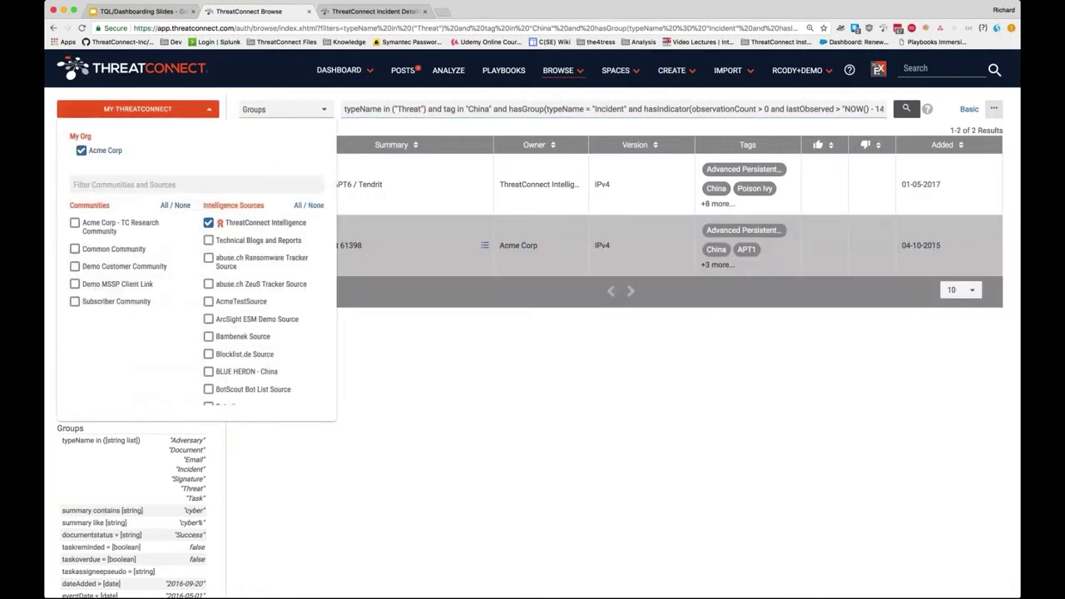
left_click(416, 348)
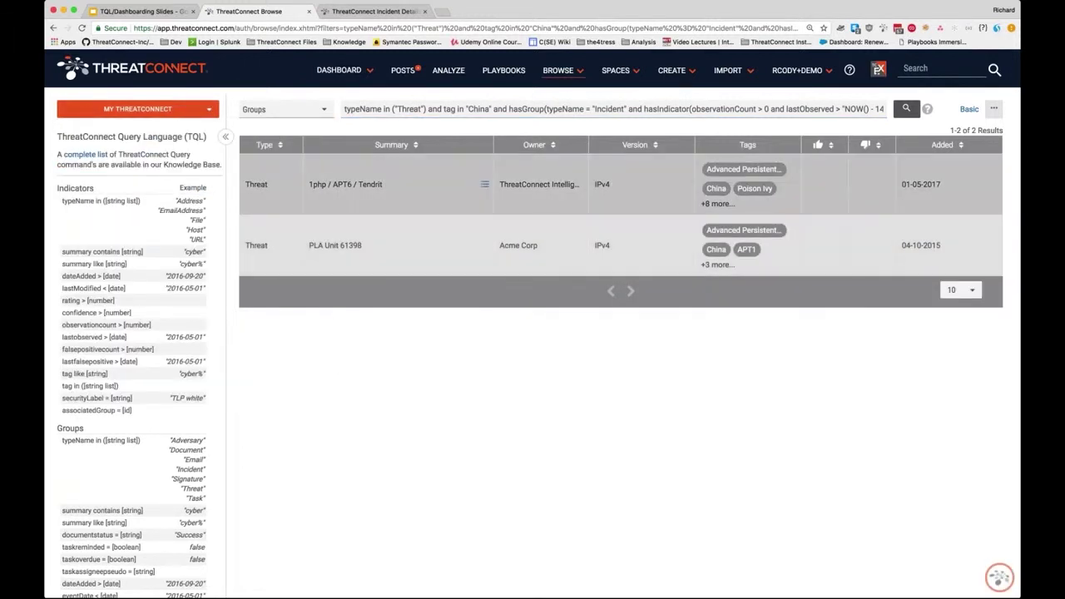
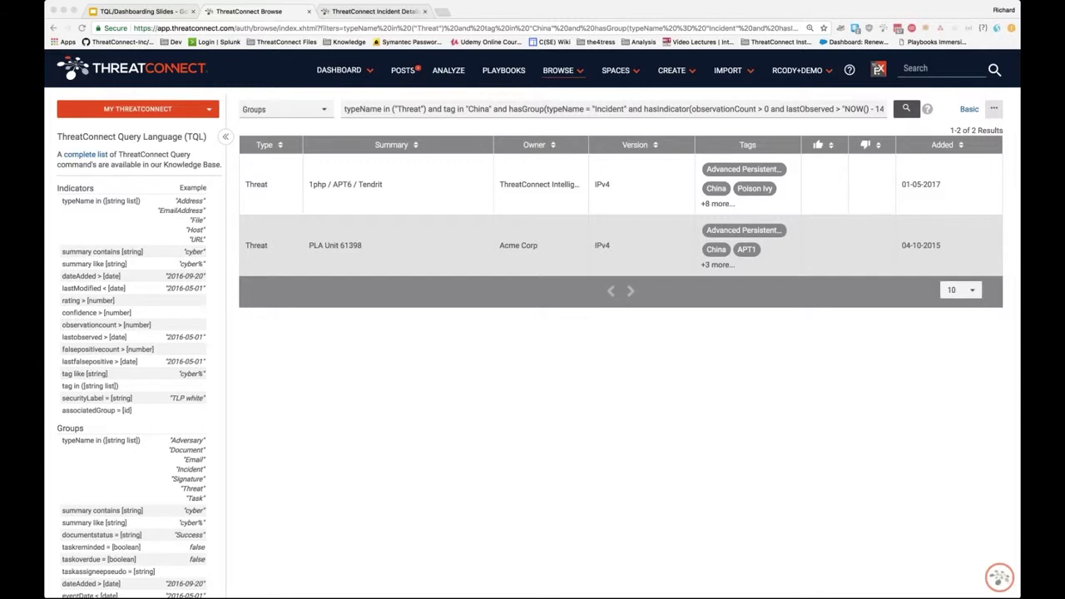
Replace the query with typeName in ("Task") and taskAssignee = me and taskStatus != "Completed" and taskStatus != "Deferred", and run it.
triple_click(460, 109)
key("BackSpace")
type("typeName in (\"Task\") and taskAssignee = me and taskStatus != \"Completed\" and taskStatus != \"Deferred\"")
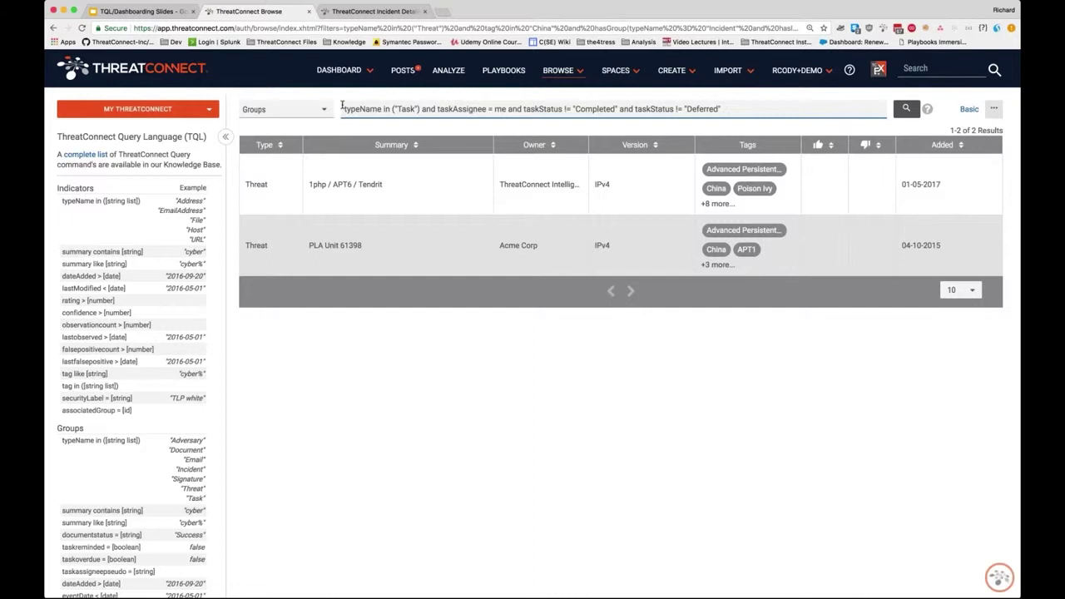
left_click_drag(344, 108, 576, 109)
left_click(432, 109)
left_click(516, 109)
left_click(679, 116)
key("Return")
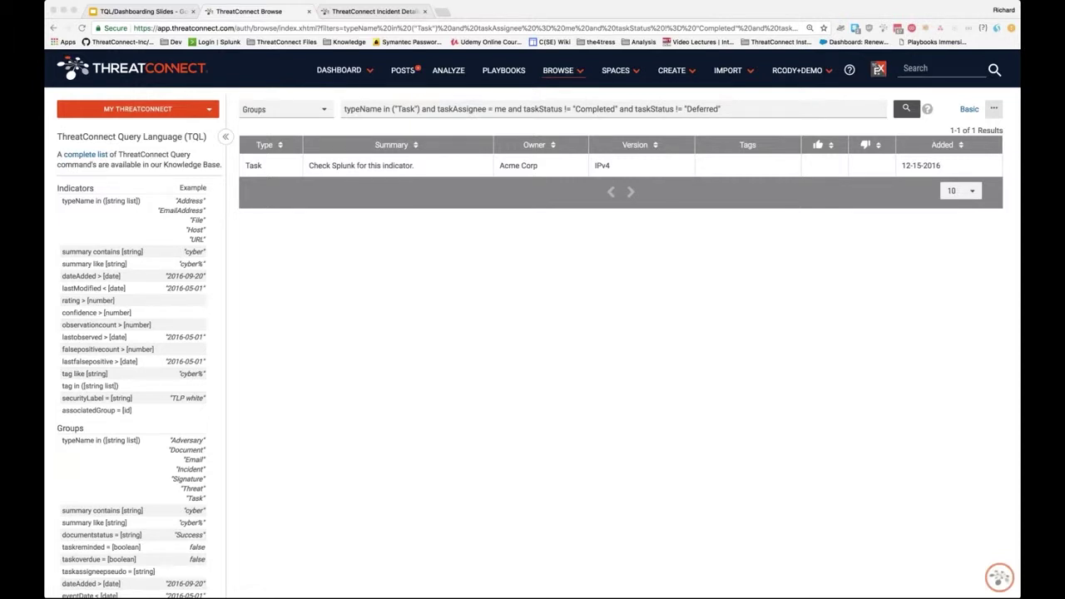
Highlight the value me in the task query's taskAssignee condition.
key("super+Tab")
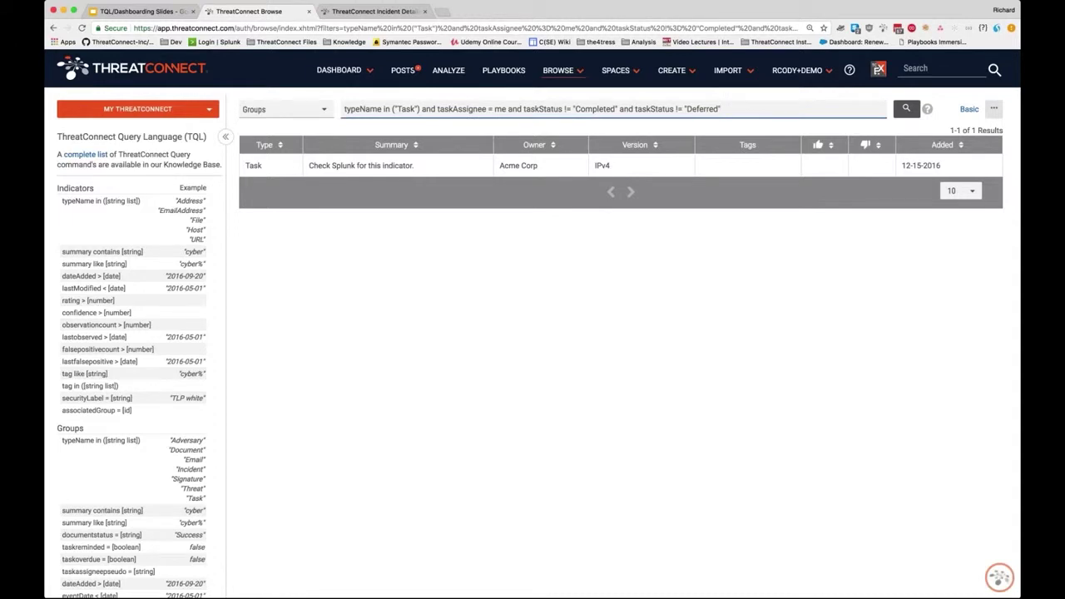
key("super+Tab")
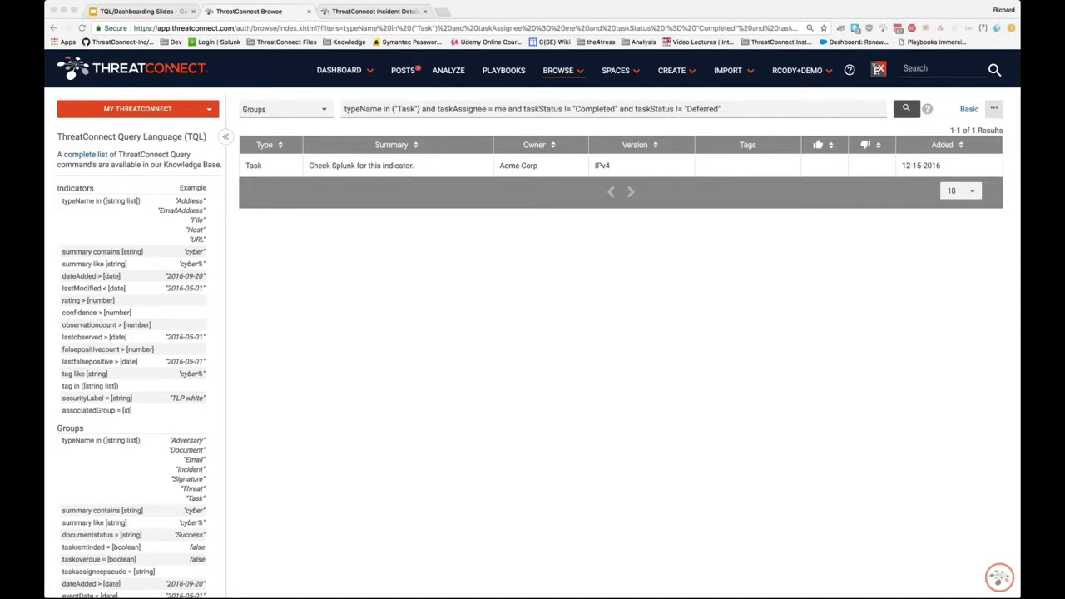
double_click(501, 109)
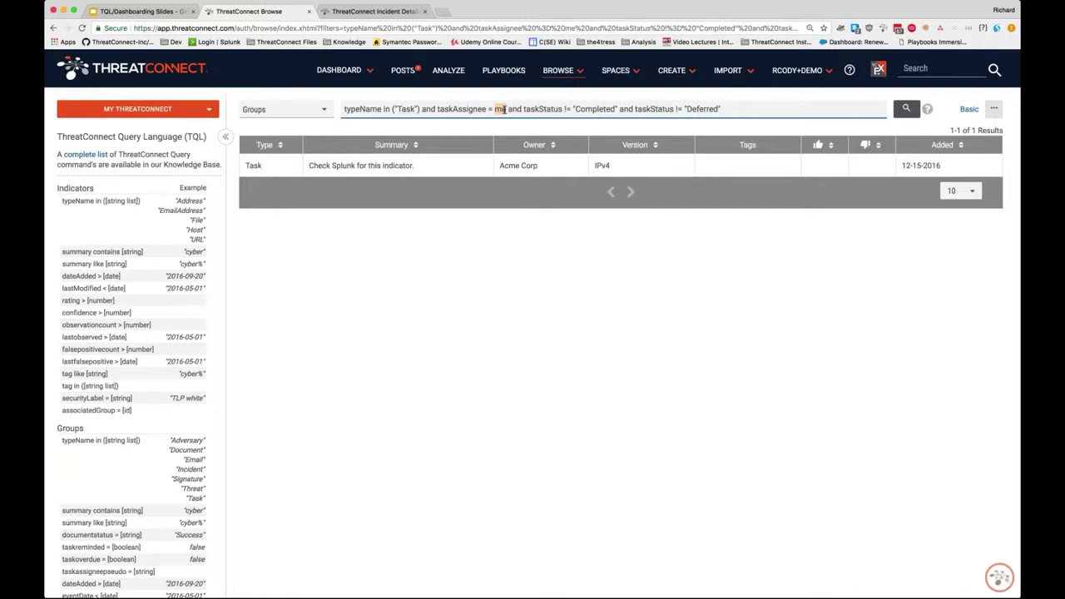
left_click(504, 109)
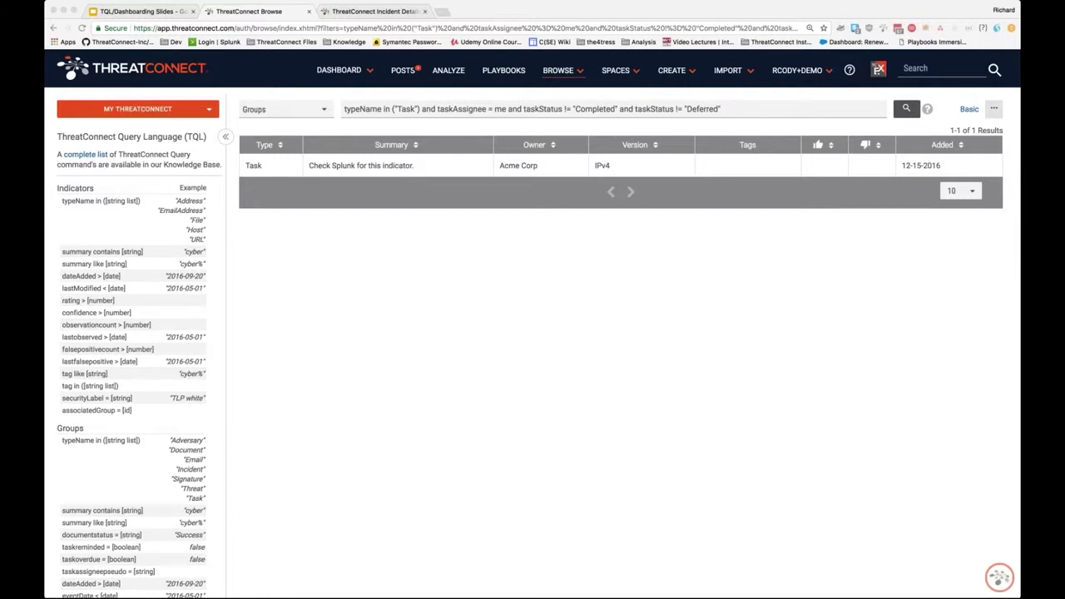
Replace the query with typeName in ("Threat"), exclude Acme Corp from the searched owners, and run it.
left_click(516, 106)
key("ctrl+a")
type("typeName in (\"Threat\")")
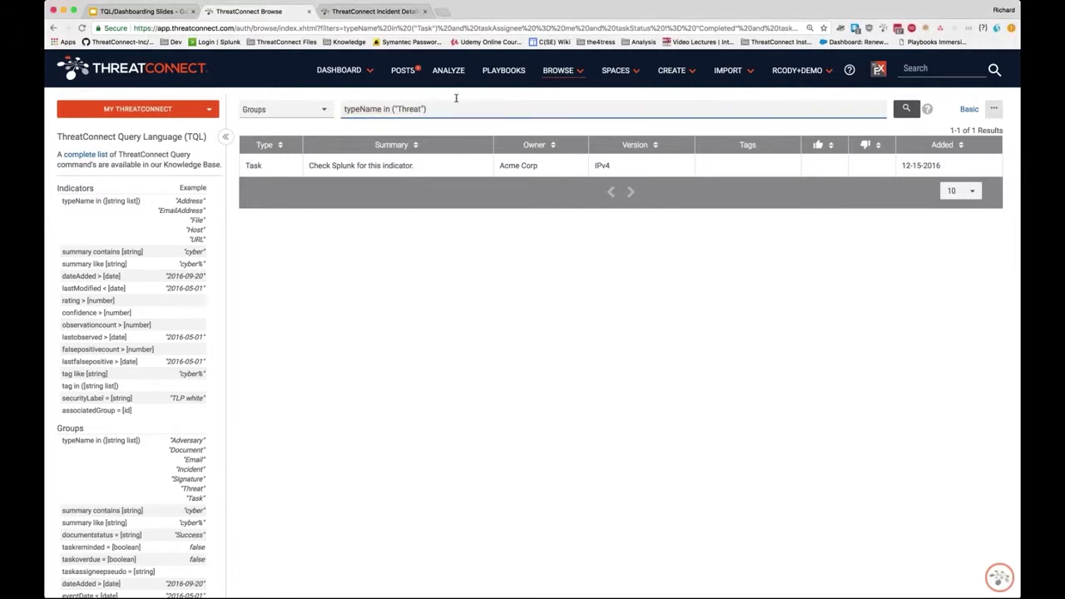
left_click(267, 301)
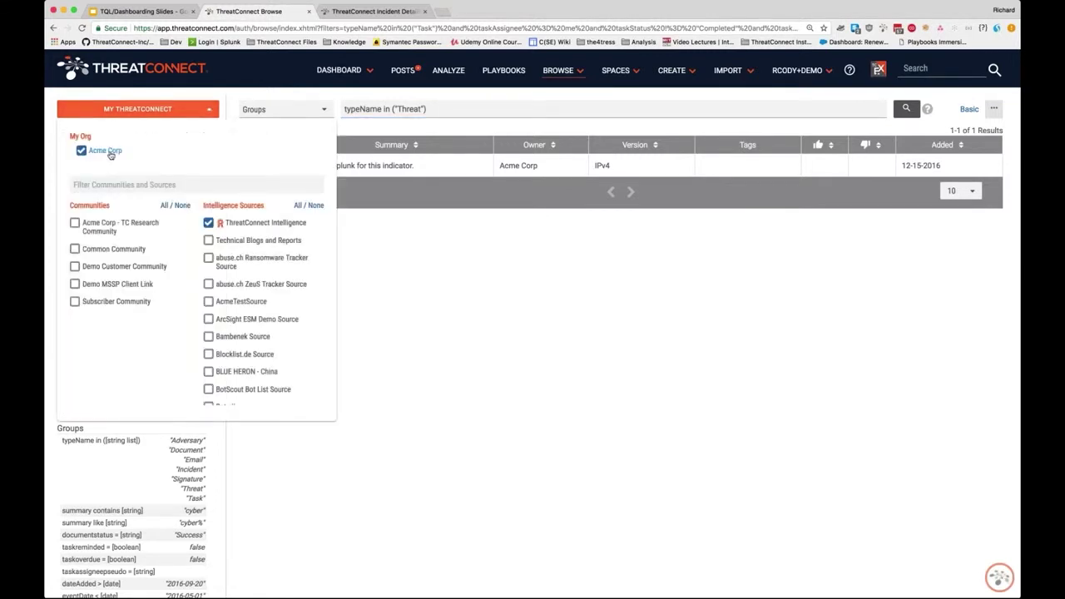
left_click(433, 110)
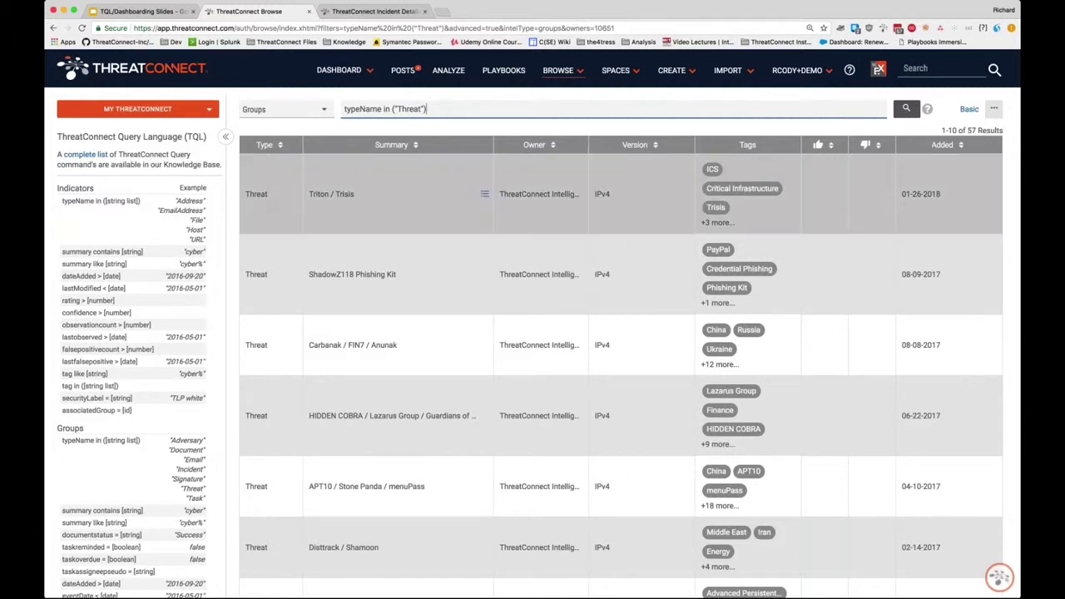
Append and attribute35 = "Nation State" to the threat query and highlight the attribute35 name.
key("super+Tab")
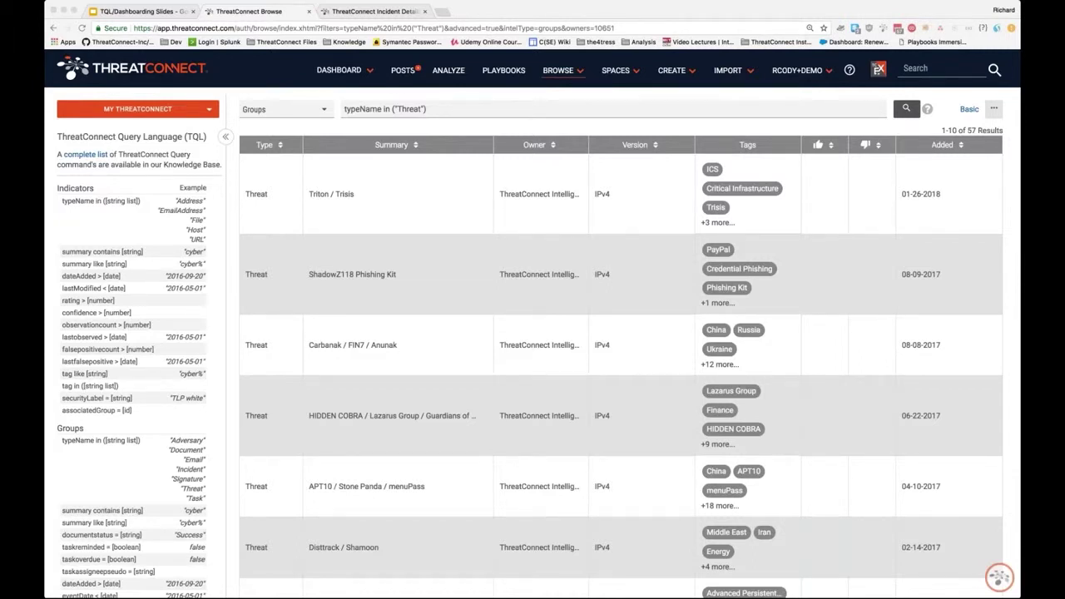
left_click(455, 115)
type("and attribute35 = \"Nation State\"")
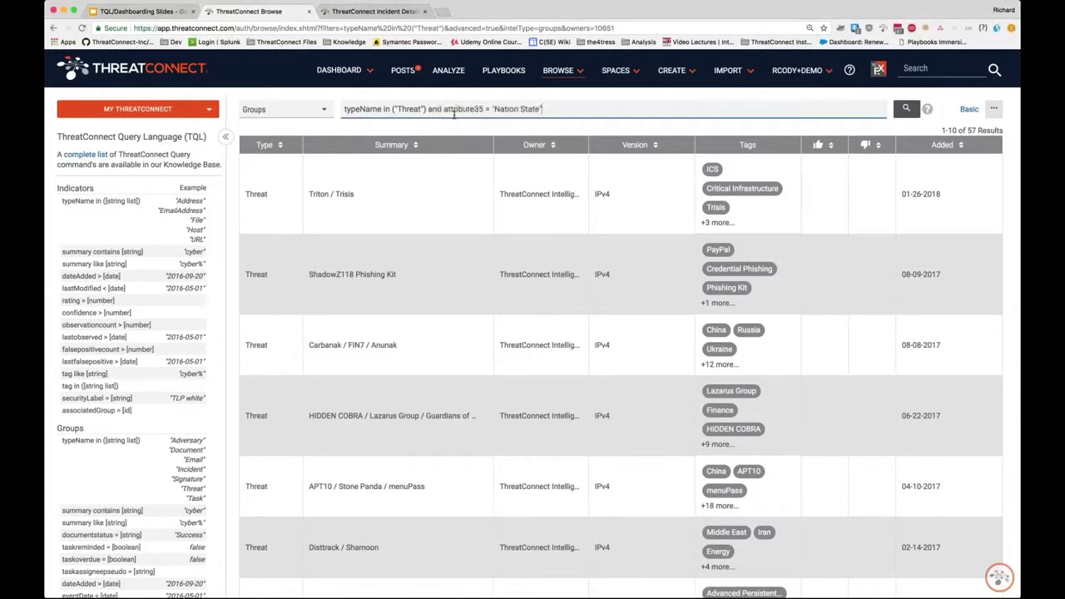
left_click_drag(443, 113, 483, 113)
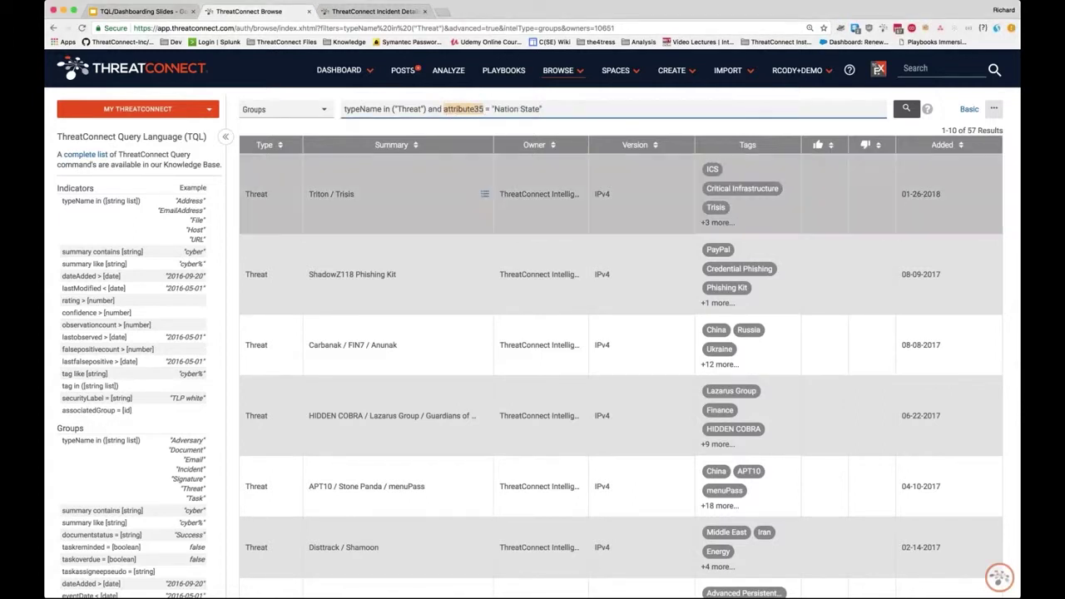
Open the APT10 / Stone Panda / menuPass threat's details in a separate page and examine its Adversary Motivation Type attribute.
left_click(485, 195, "super")
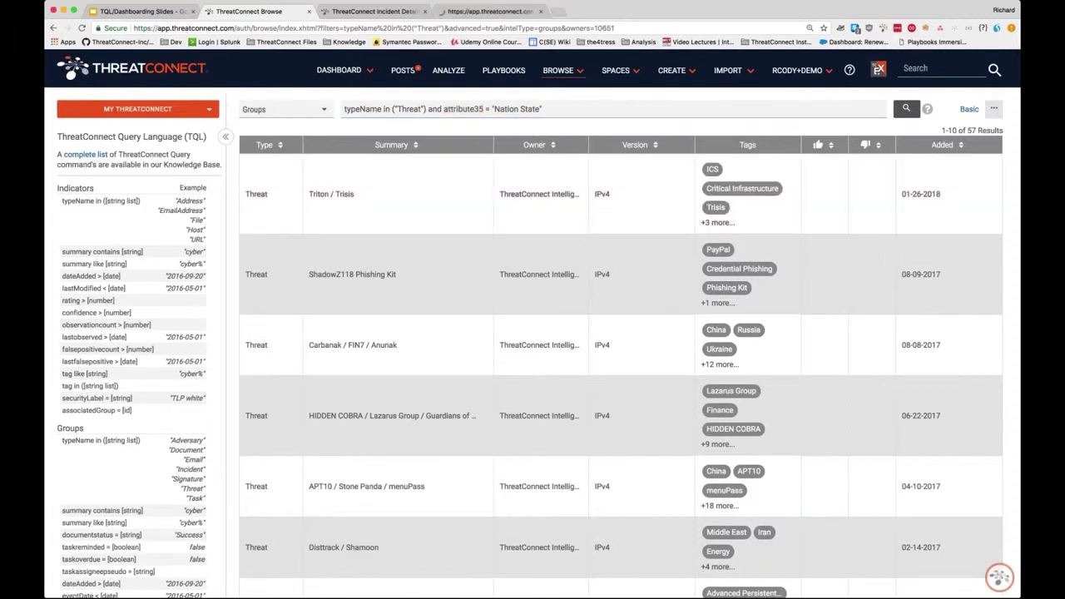
left_click(538, 12)
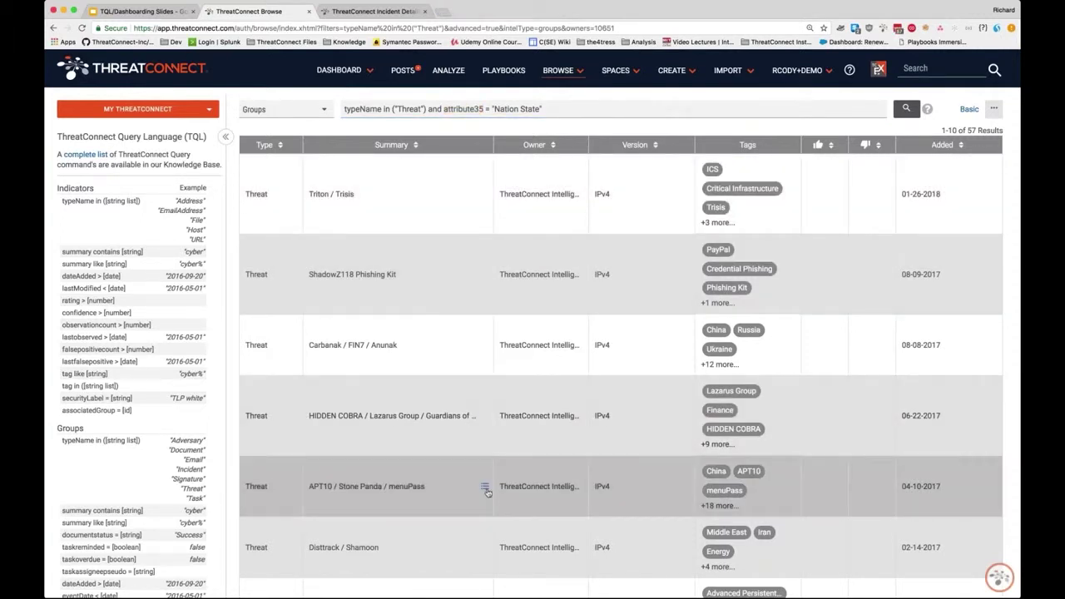
left_click(485, 486, "super")
left_click(425, 12)
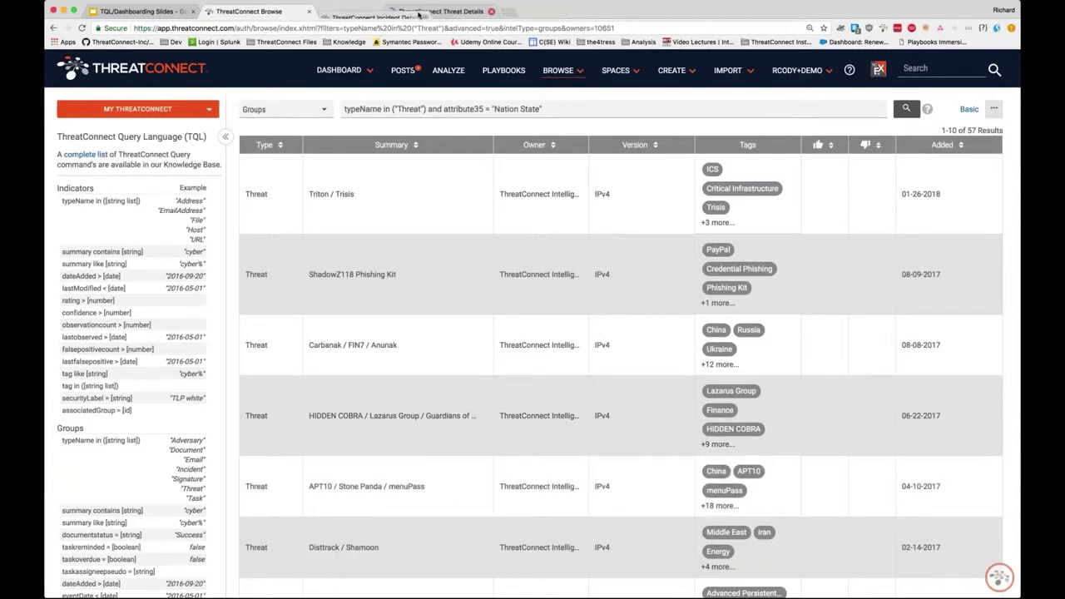
left_click(375, 12)
scroll(317, 262, "down", 15)
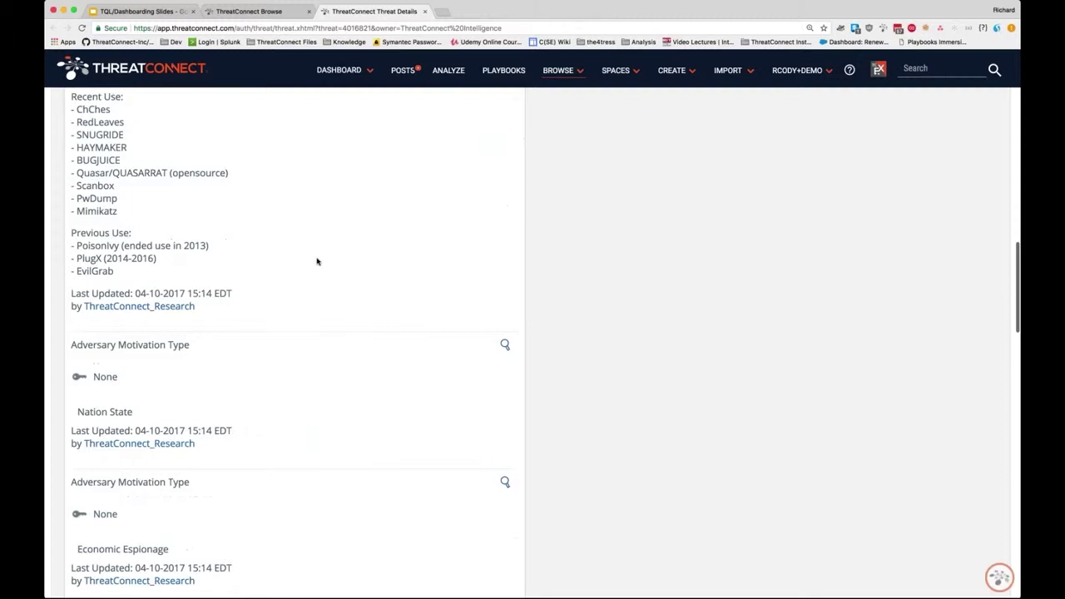
left_click_drag(71, 345, 167, 345)
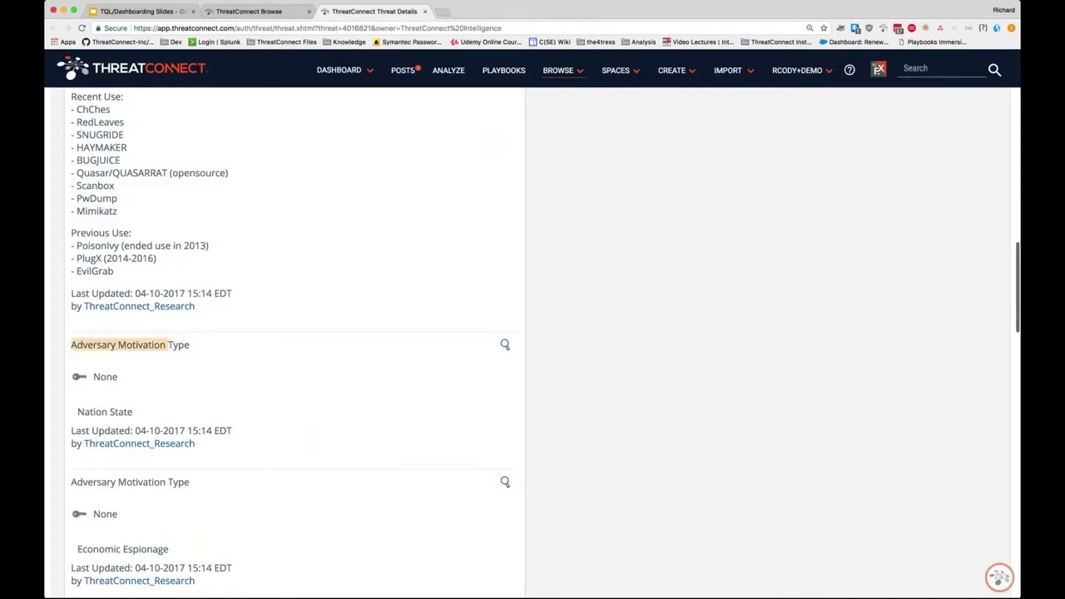
left_click(416, 260)
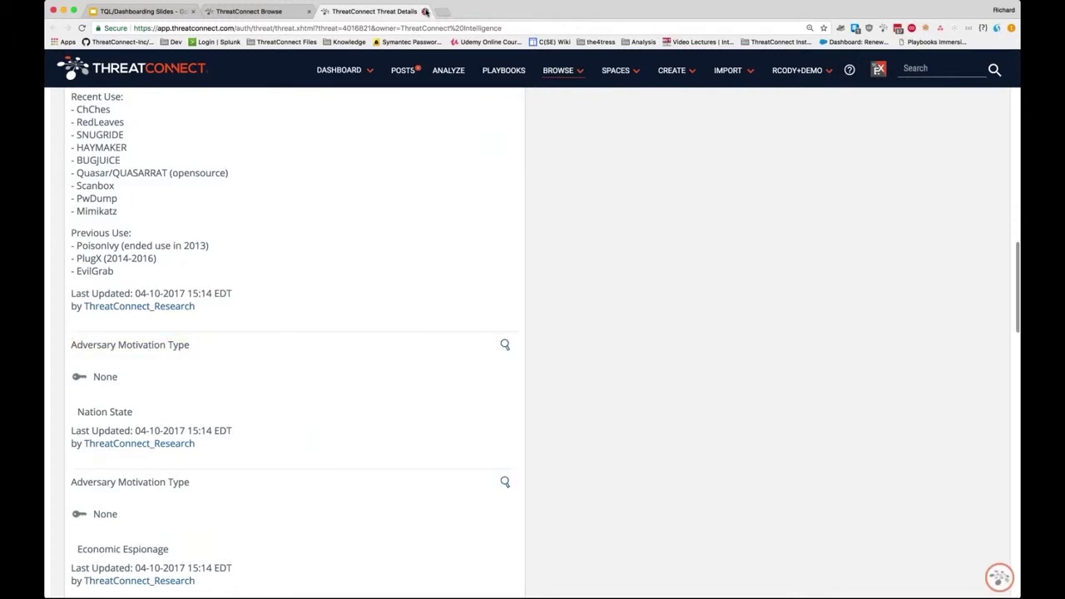
Close the threat details and run the threat query with the attribute35 = "Nation State" condition.
left_click(426, 11)
left_click(551, 105)
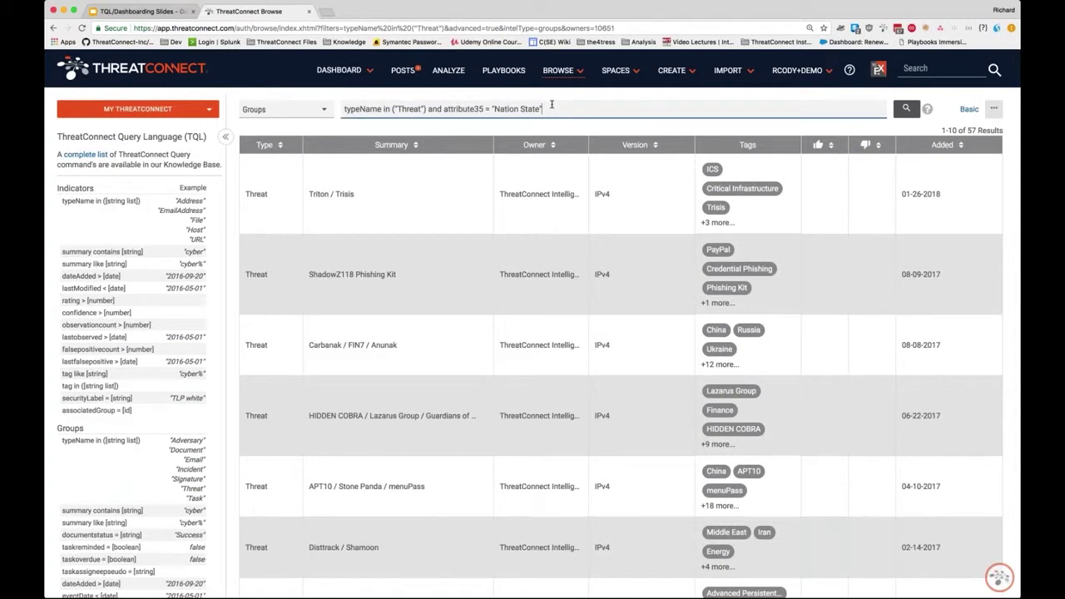
key("Return")
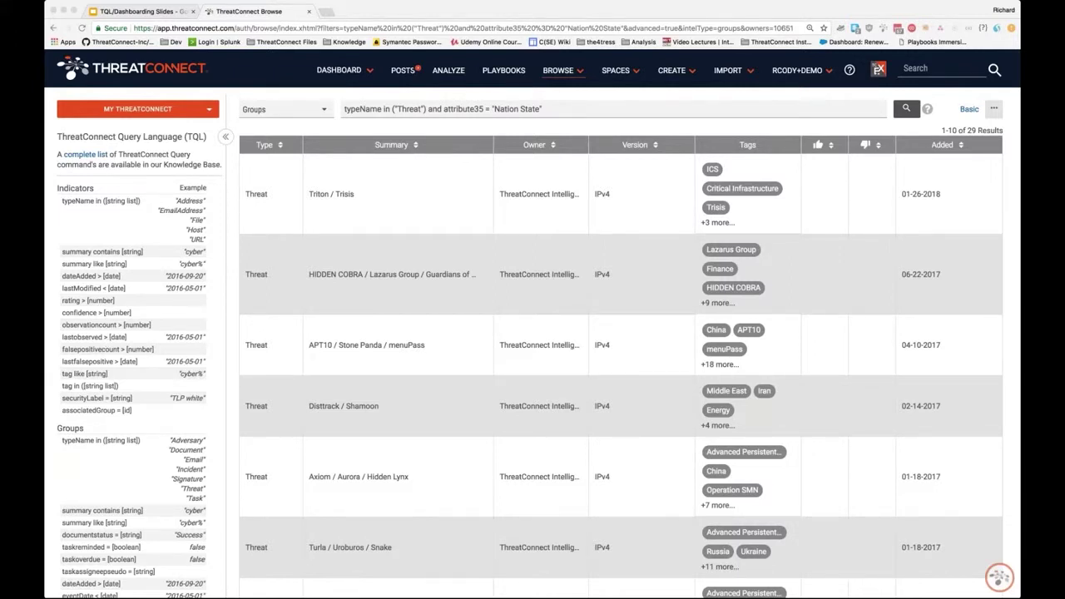
Append and hasTag(name = "ICS","SCADA") to the threat query, highlight its function and tag names, and run it.
key("super+Tab")
type("and hasTag(name = \"ICS\",\"SCADA\")")
double_click(583, 109)
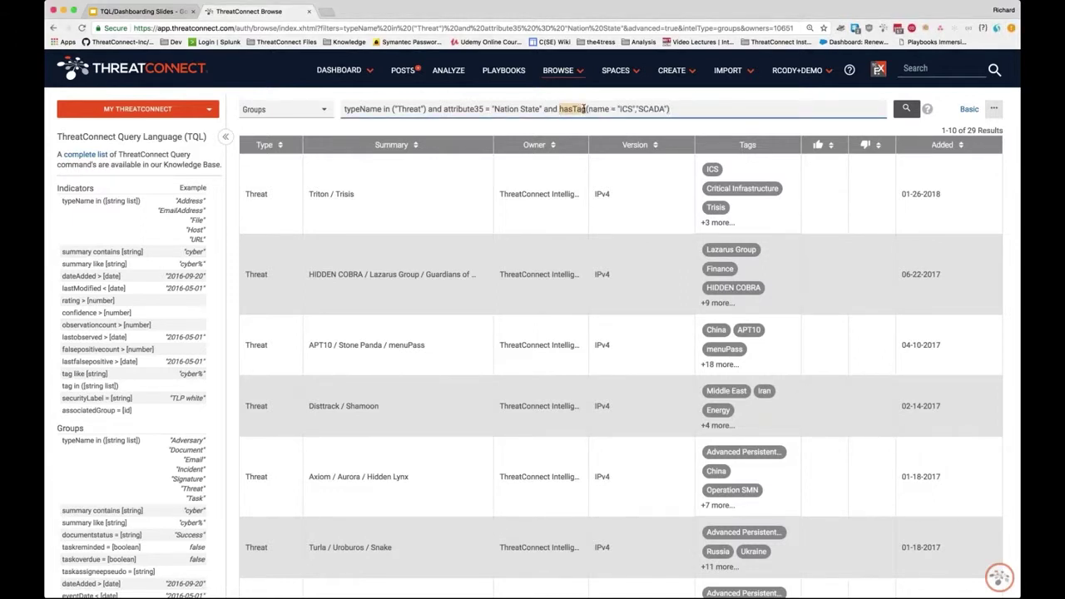
left_click_drag(615, 109, 668, 109)
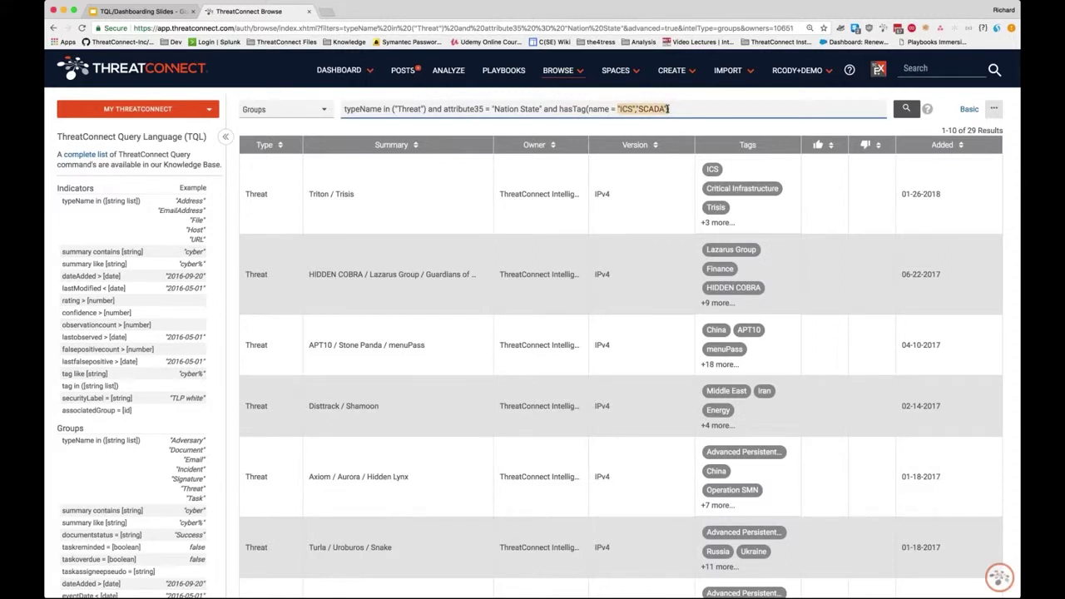
left_click(707, 112)
key("Return")
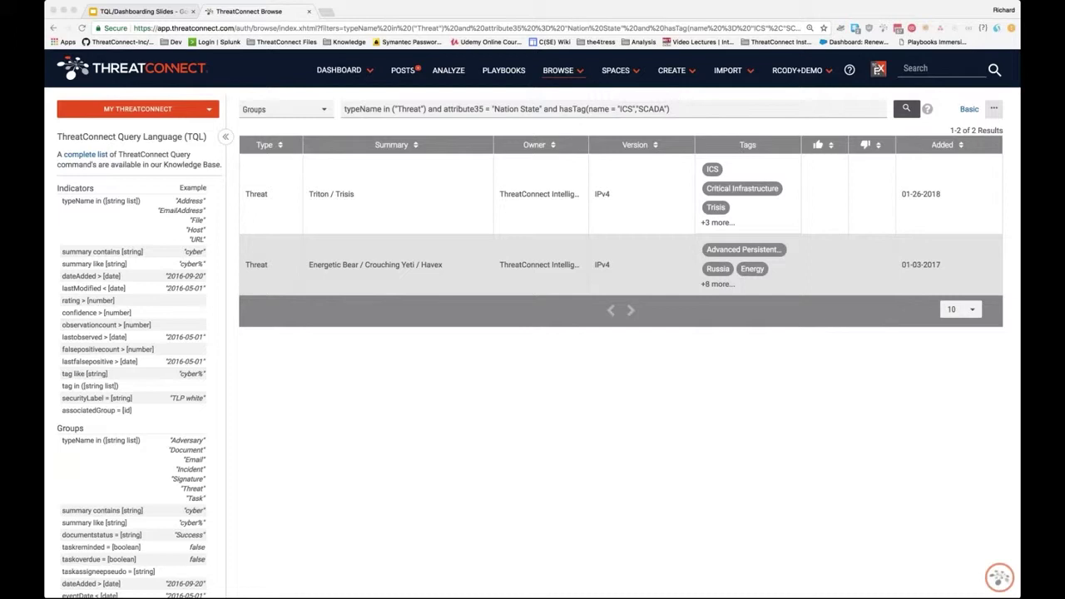
Append and attribute13 = "Russian Federation" to the threat query and run it.
left_click(696, 112)
type("and attribute13 = \"Russian Federation\"")
left_click_drag(810, 109, 687, 106)
key("Return")
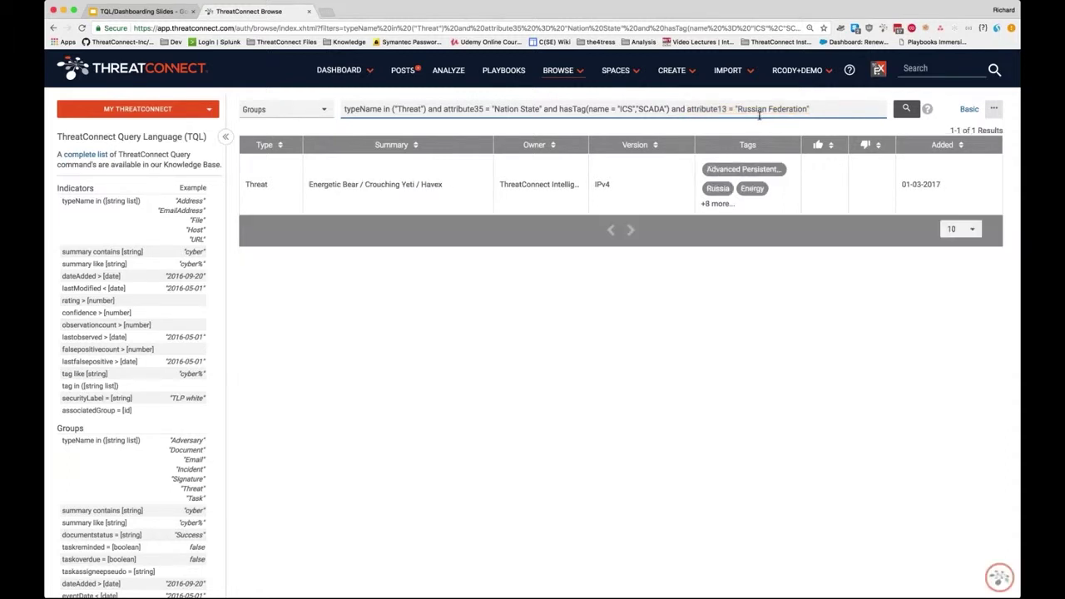
Remove the attribute13 condition from the end of the threat query and run it again.
left_click_drag(671, 109, 816, 109)
key("BackSpace")
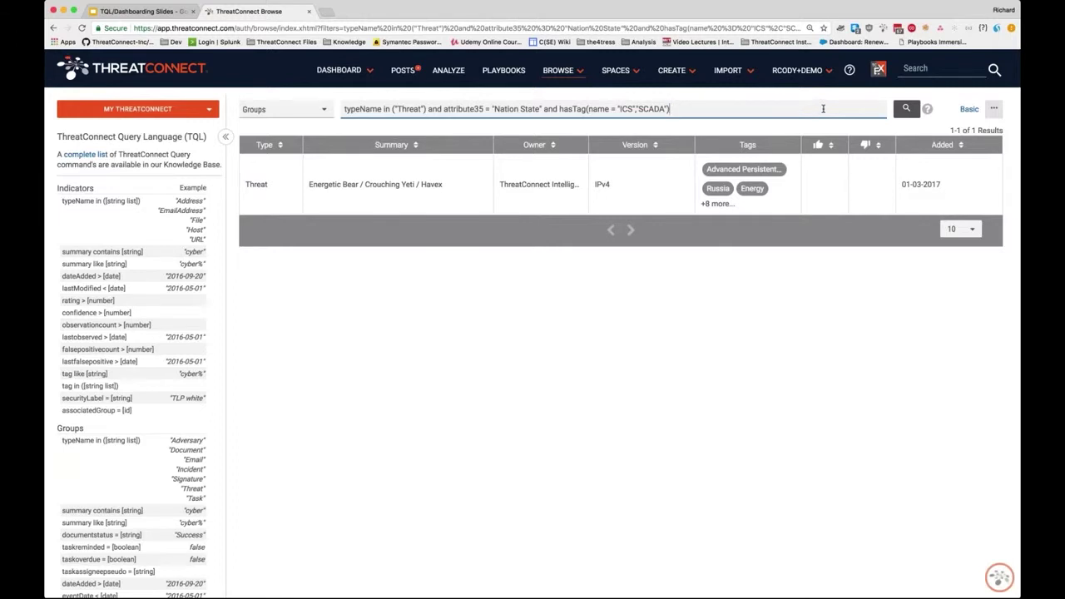
key("Return")
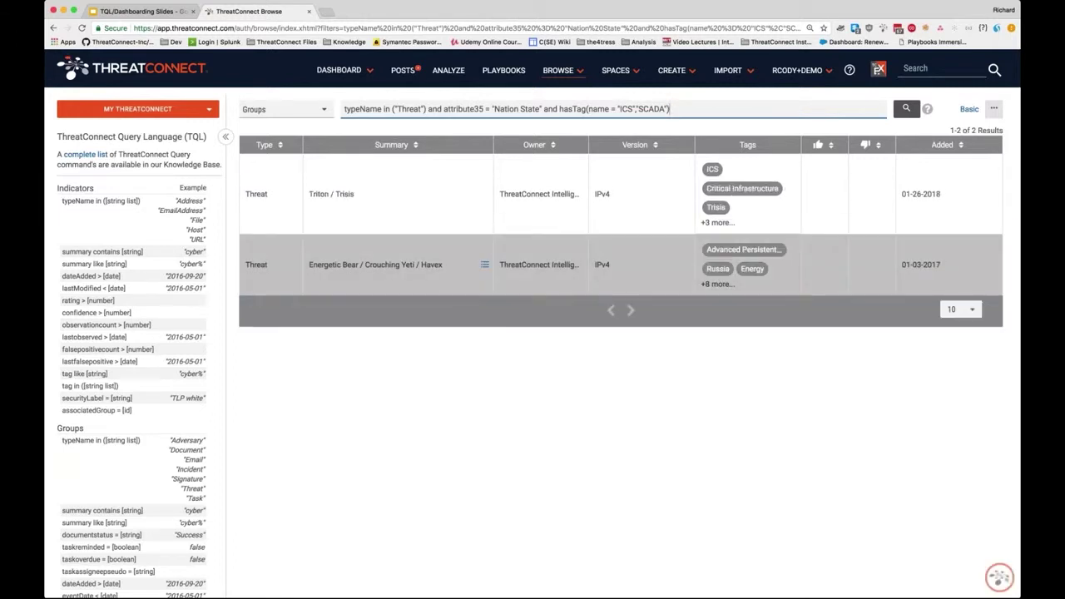
key("super+Tab")
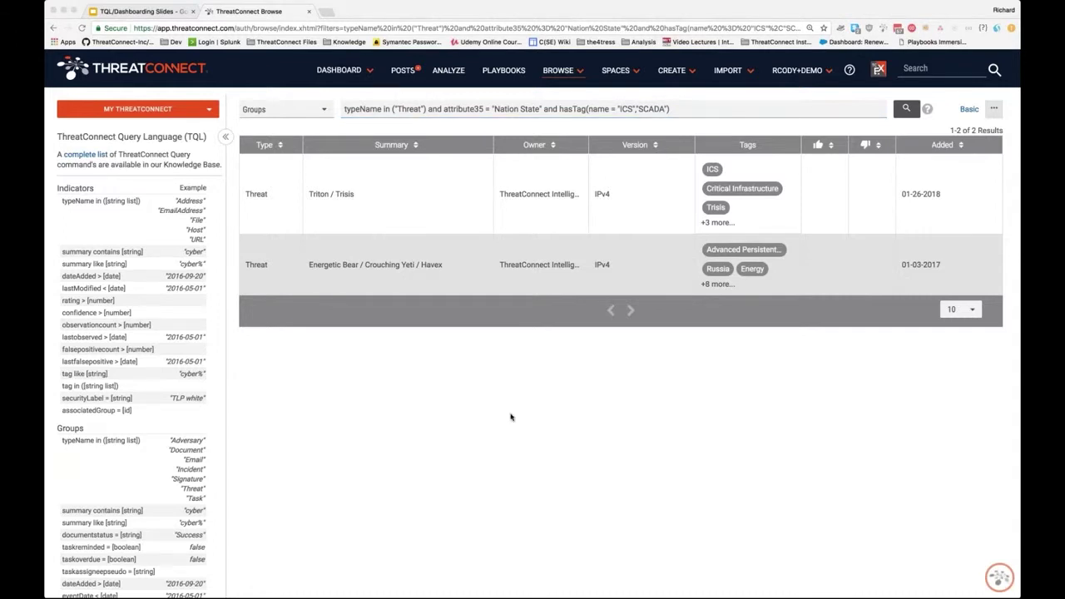
key("super+Tab")
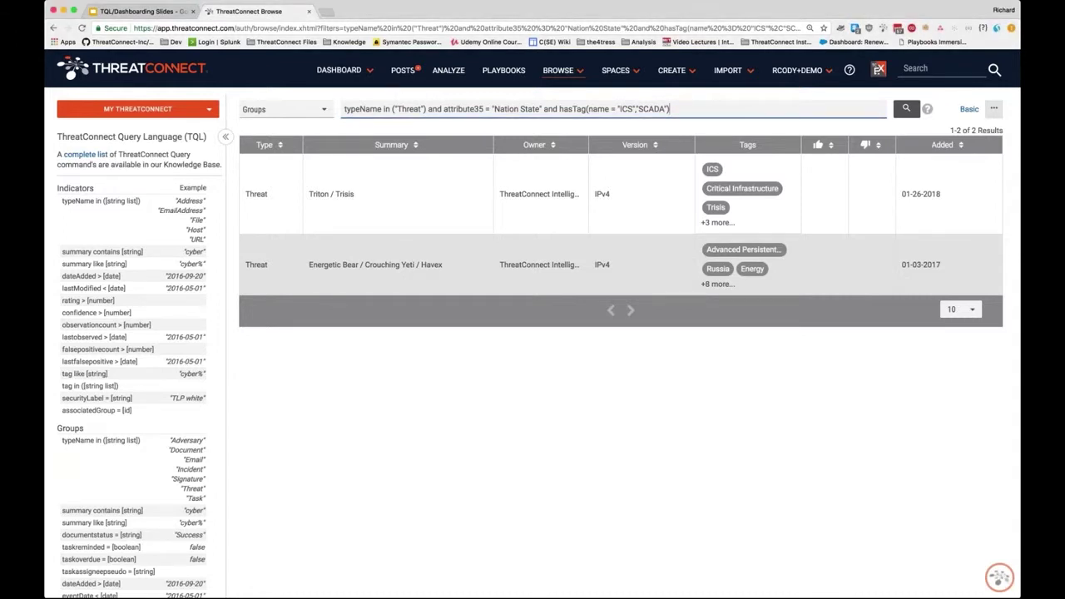
key("super+Tab")
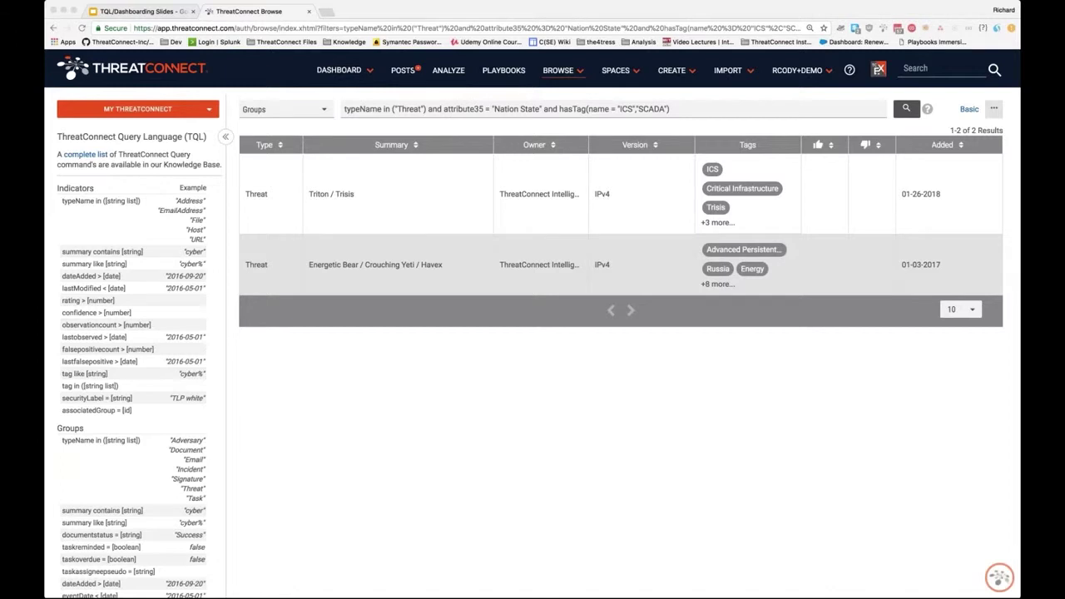
key("super+Tab")
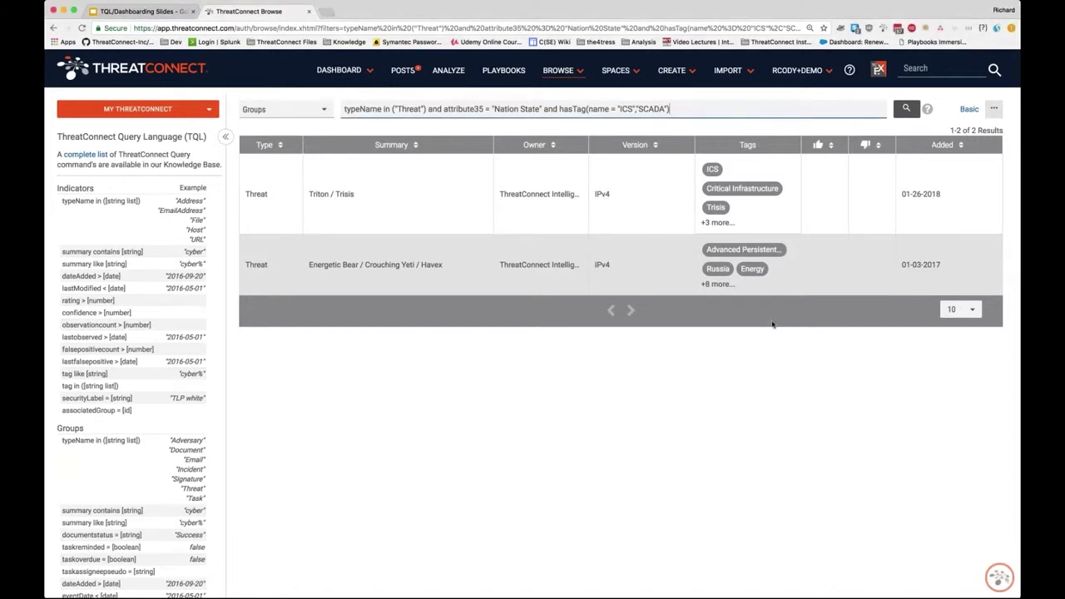
Save the current threat query under the name "SCADA focused nation state threats".
left_click(993, 108)
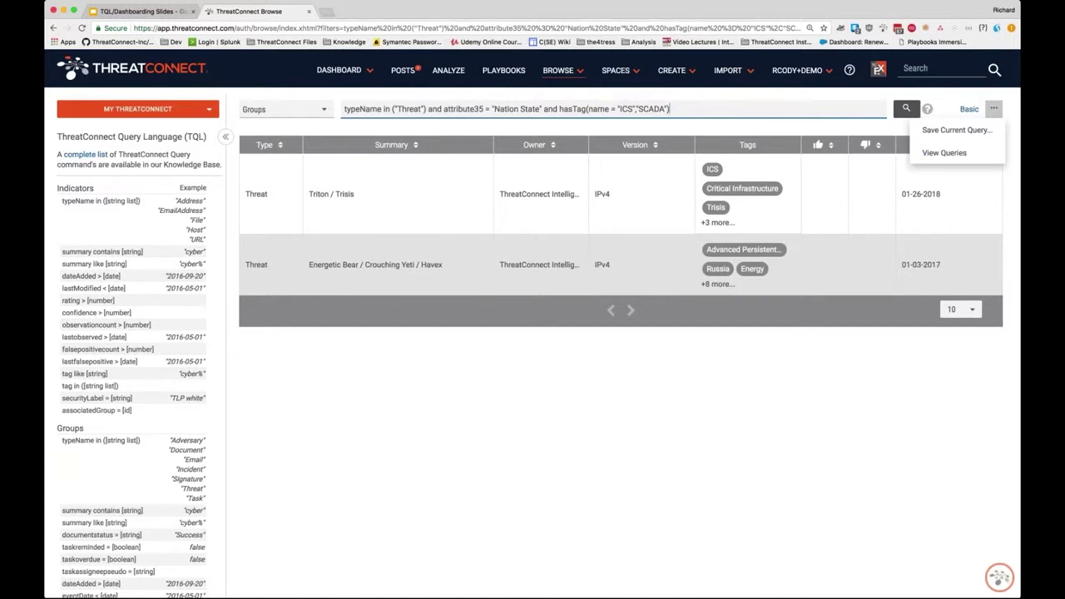
left_click(957, 129)
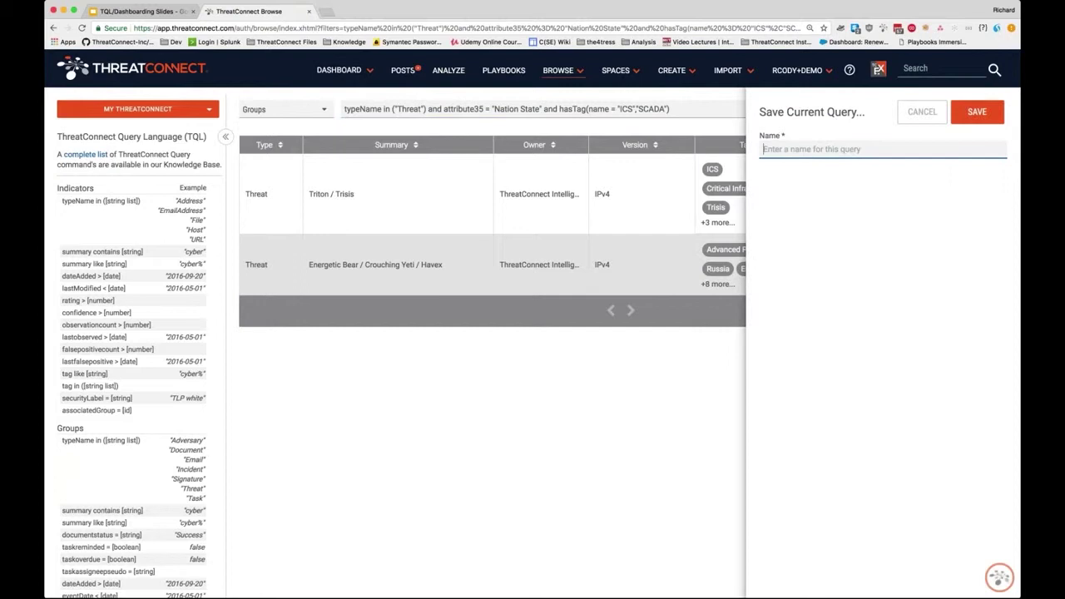
type("SCADA focused nation state threats")
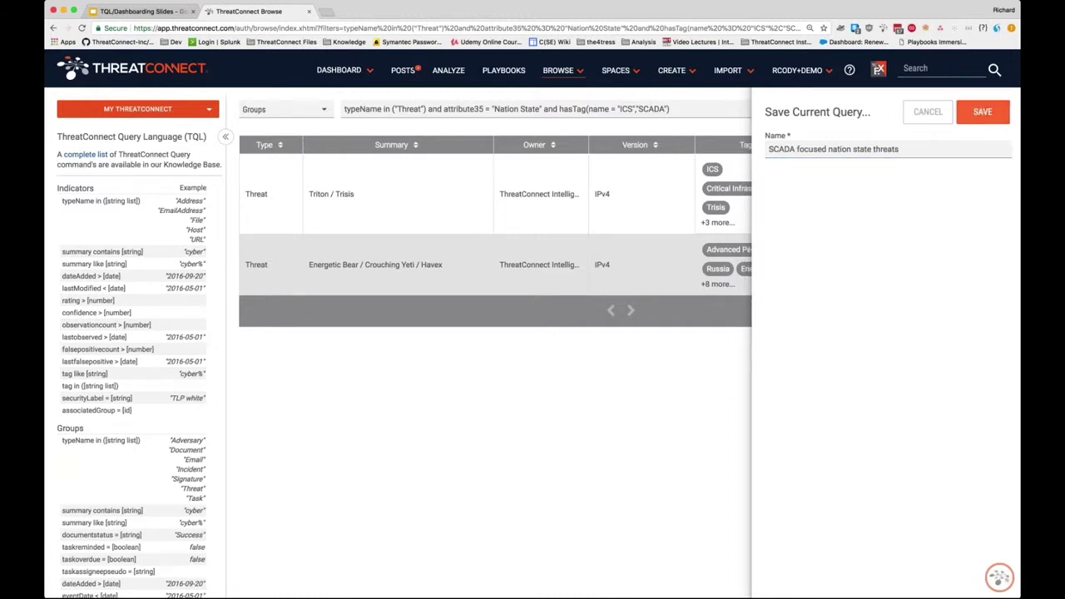
left_click(977, 112)
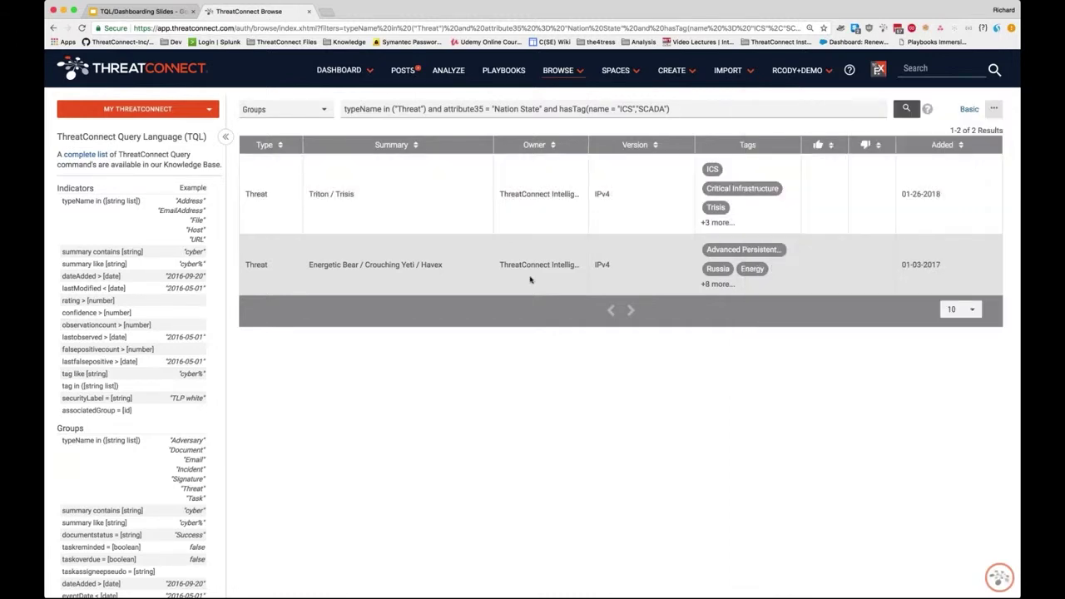
View the saved queries and load the "SCADA focused nation state threats" query.
left_click(994, 108)
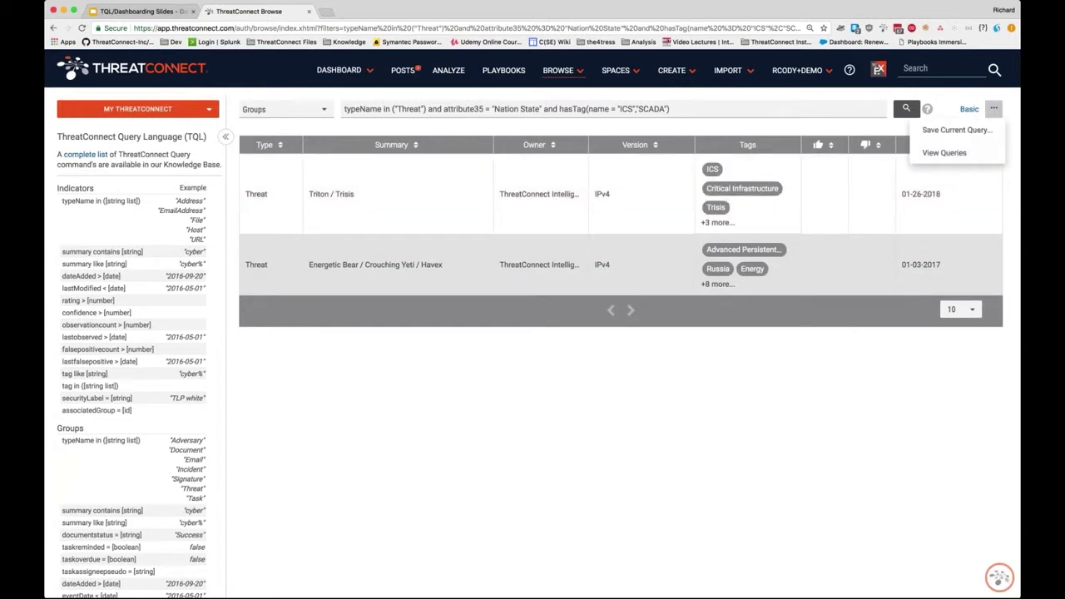
left_click(946, 153)
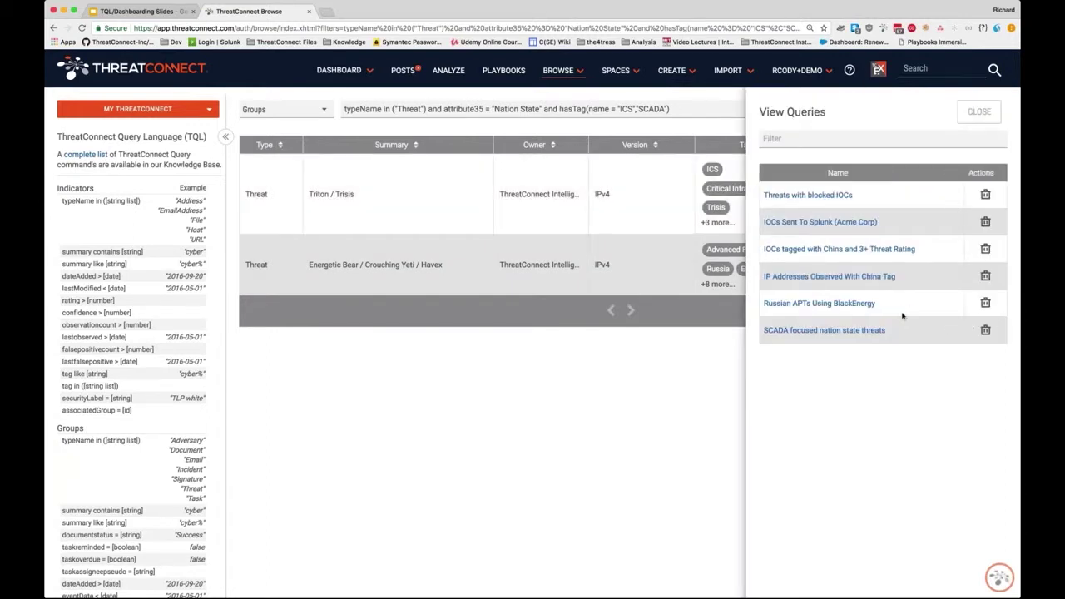
left_click_drag(887, 331, 766, 328)
left_click(757, 362)
left_click(797, 330)
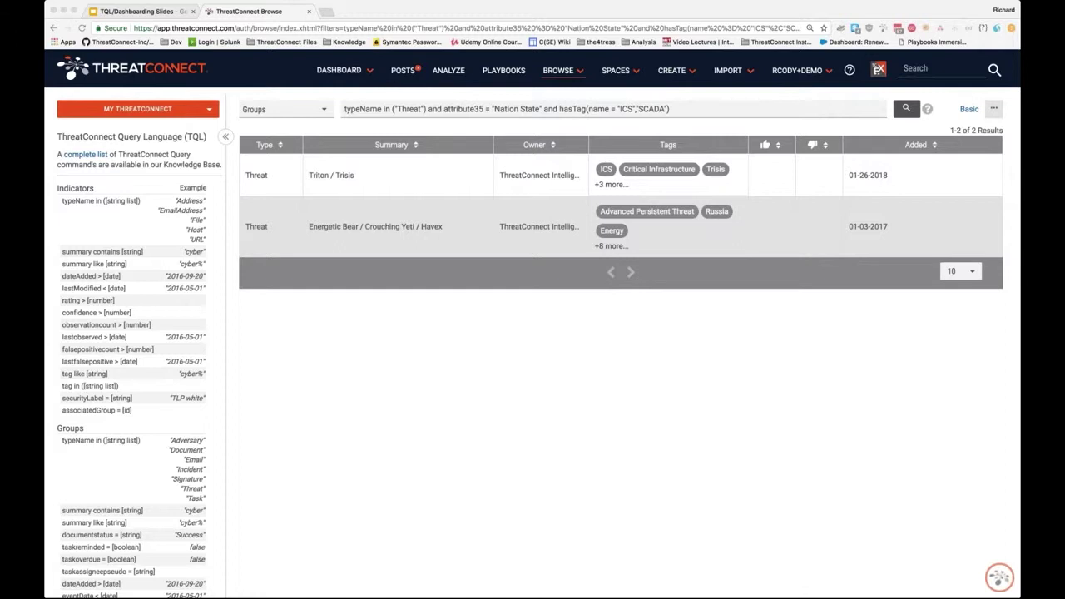
Reopen the saved queries and load "IOCs tagged with China and 3+ Threat Rating".
left_click(993, 108)
left_click(994, 108)
left_click(994, 108)
left_click(973, 153)
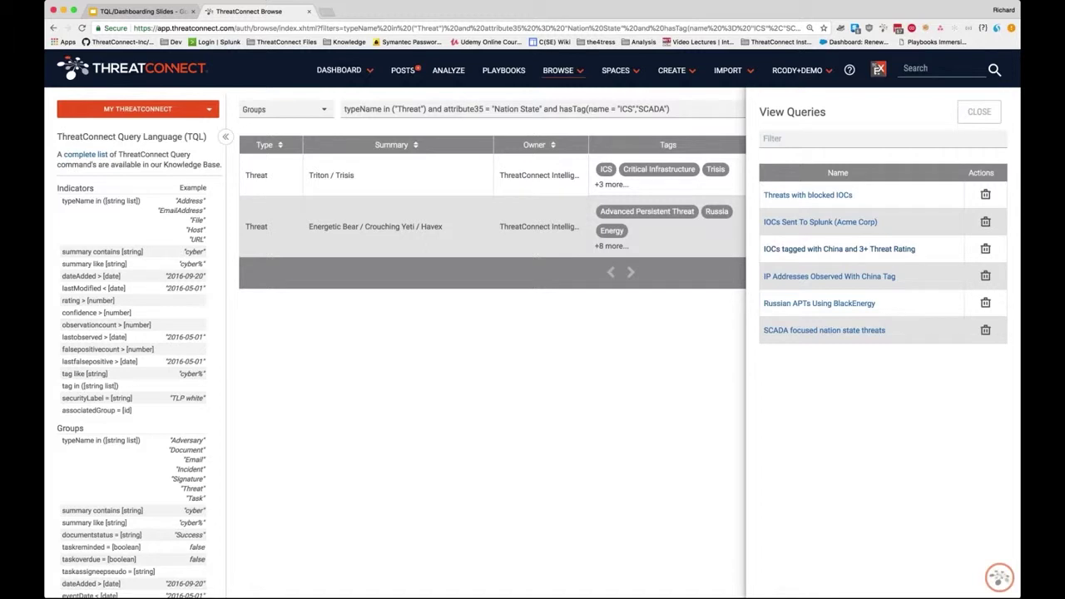
left_click(839, 249)
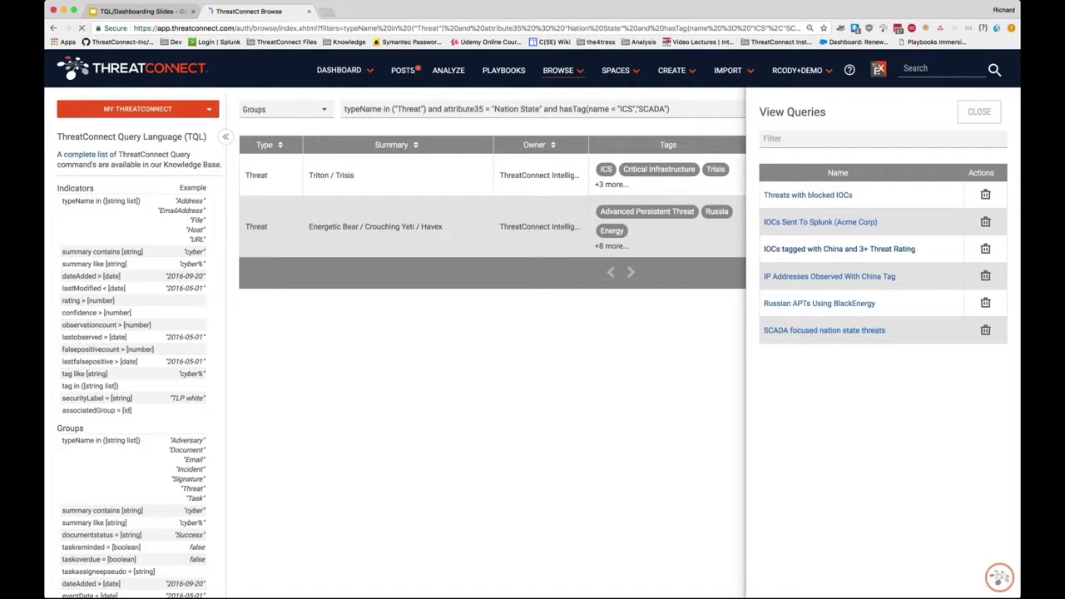
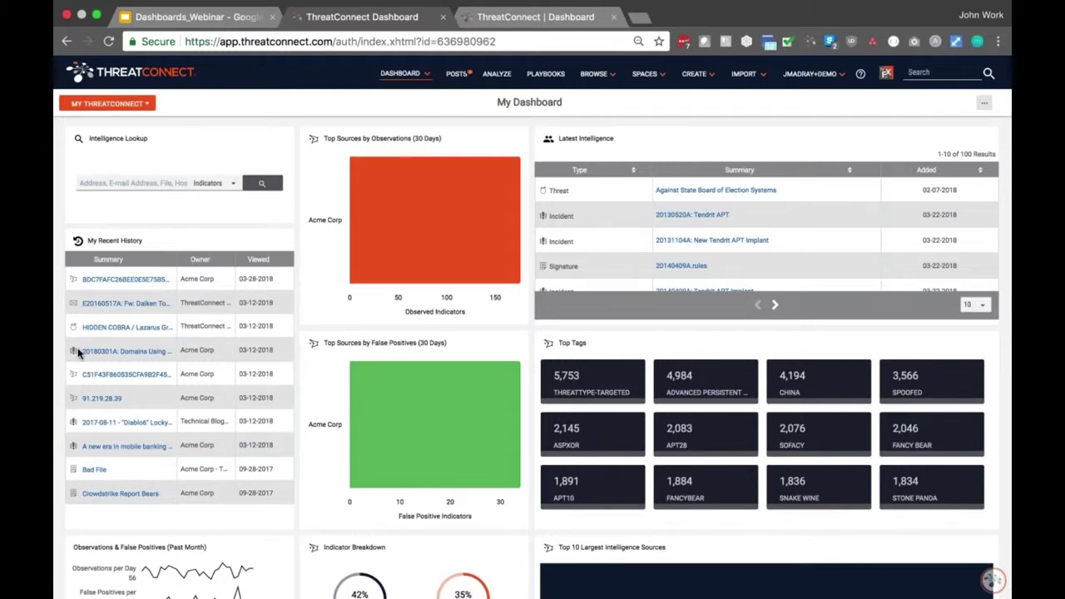
Open the Source Analysis dashboard from the system dashboards.
mouse_move(416, 83)
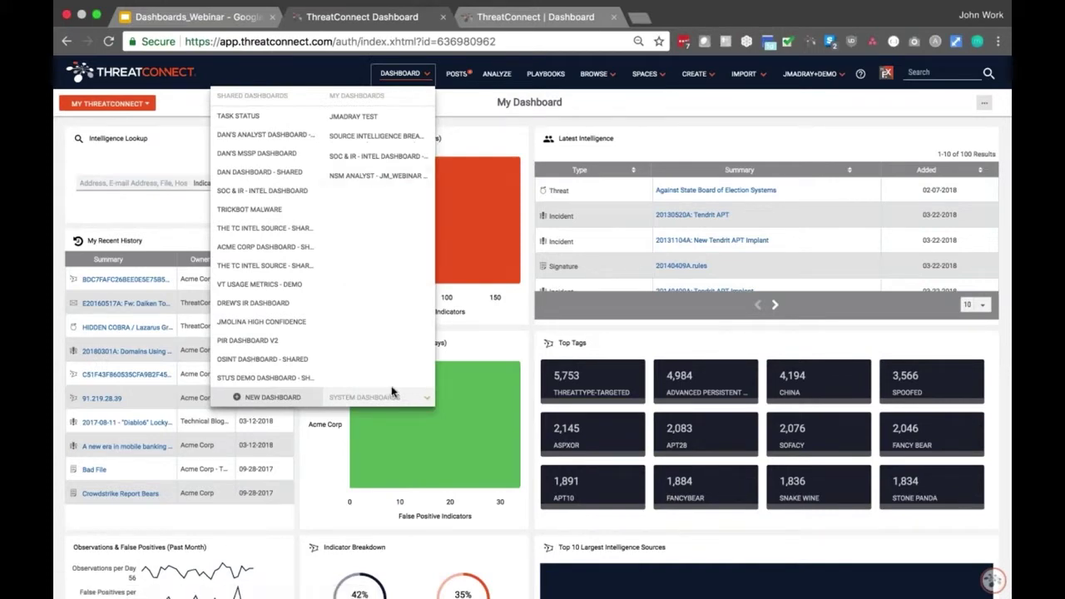
left_click(390, 398)
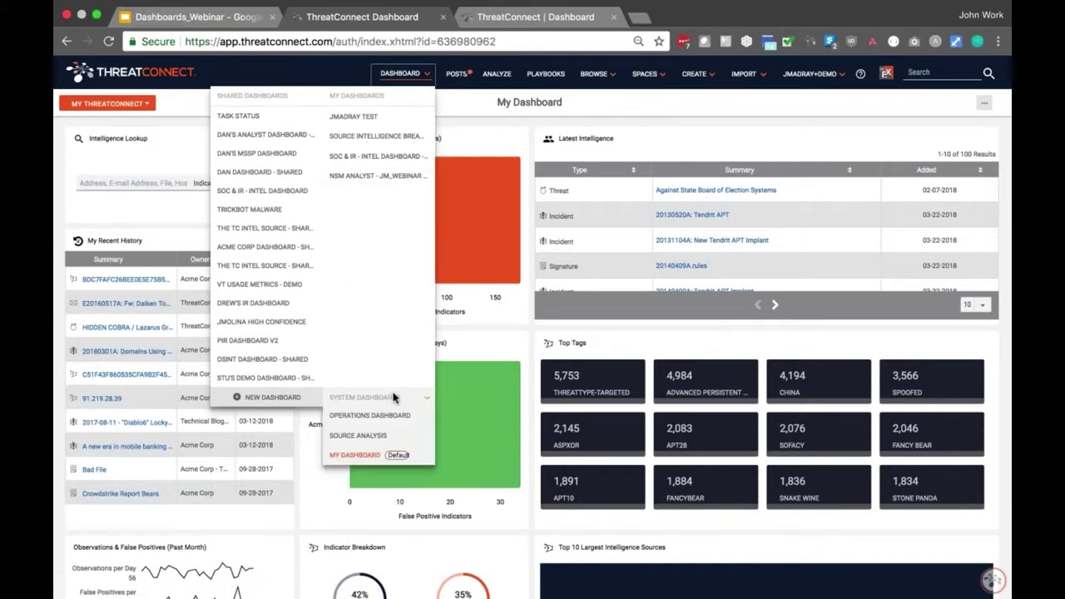
left_click(369, 436)
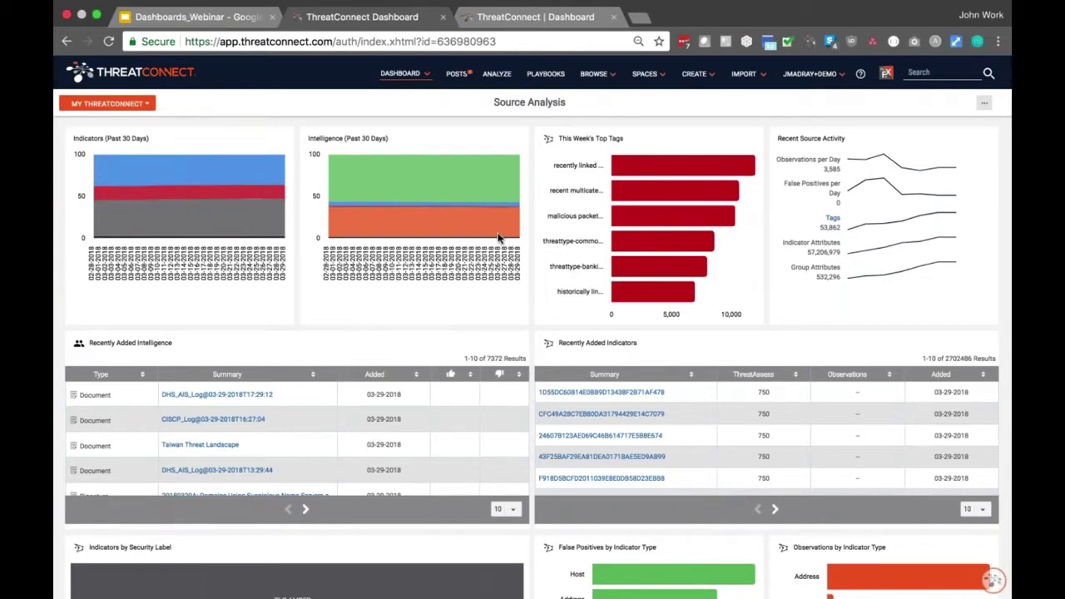
Switch to the knowledge base article on dashboards and look through its overview and built-in dashboard descriptions.
left_click(554, 21)
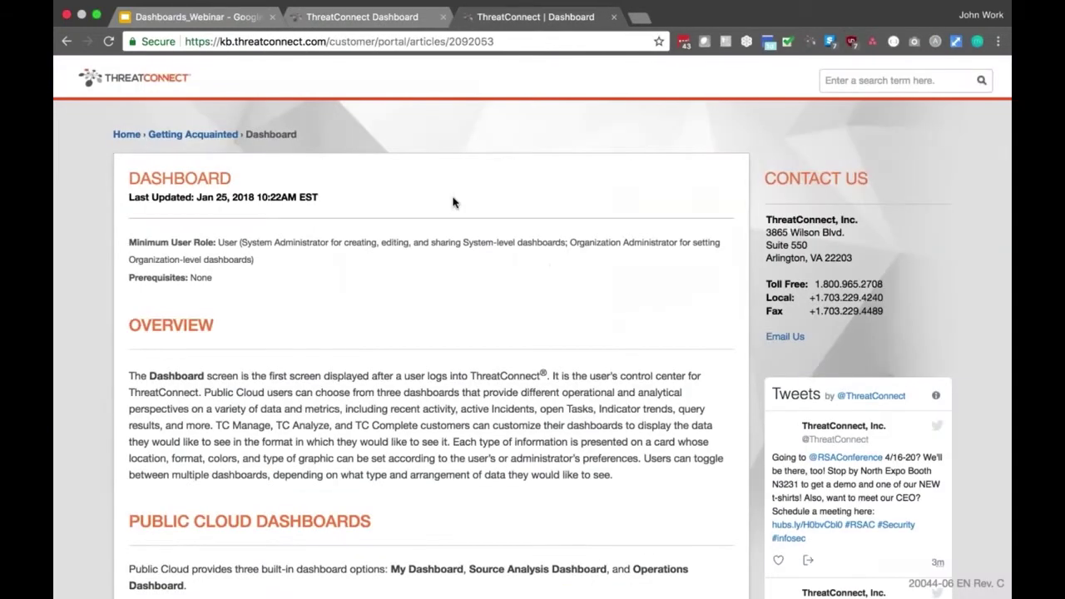
scroll(454, 202, "down", 1)
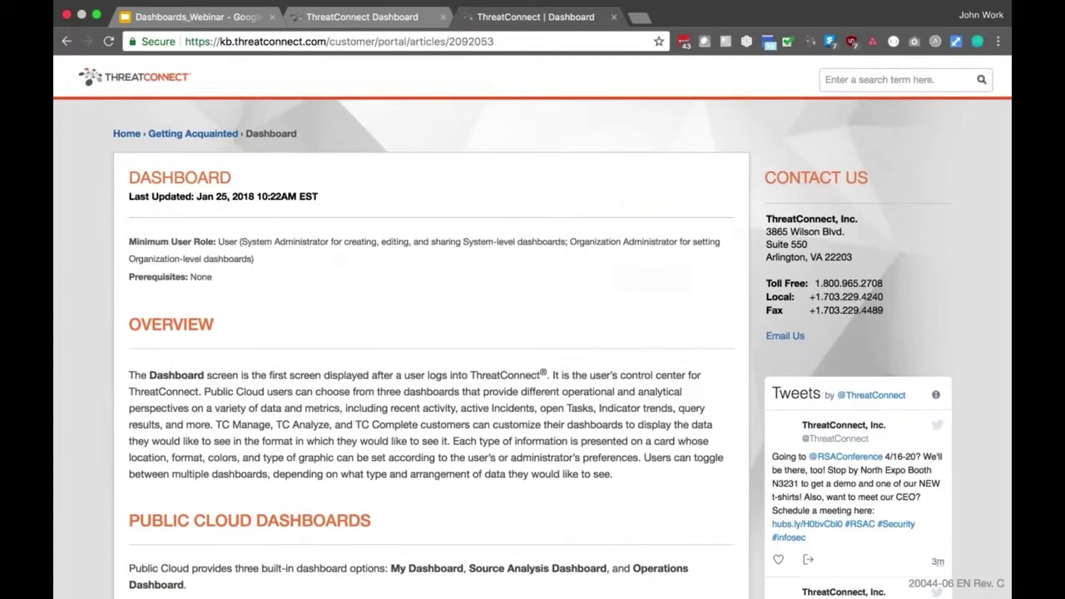
scroll(532, 329, "down", 2)
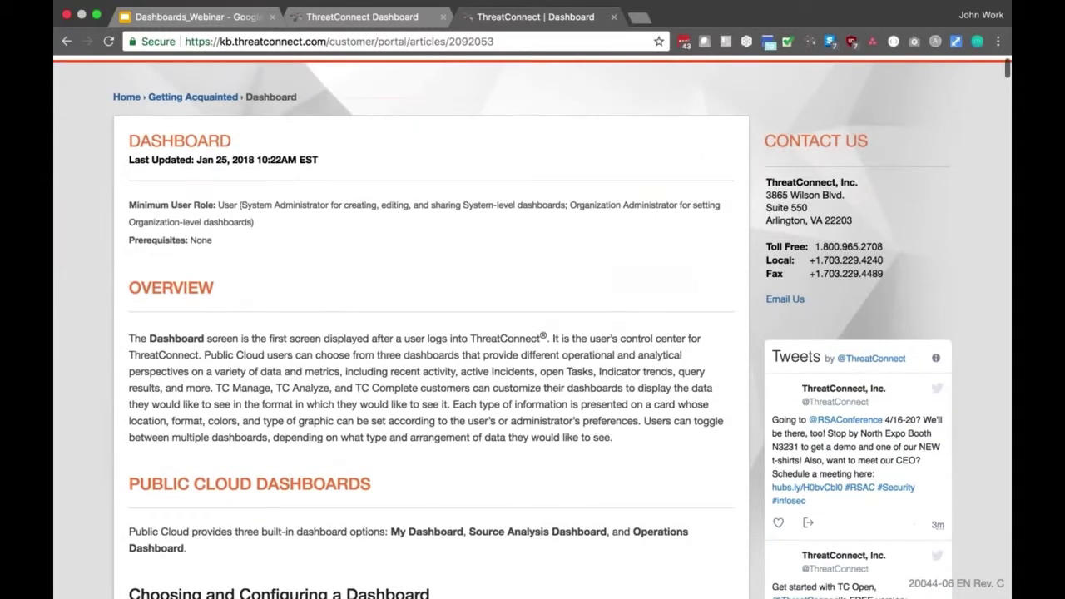
scroll(533, 329, "down", 5)
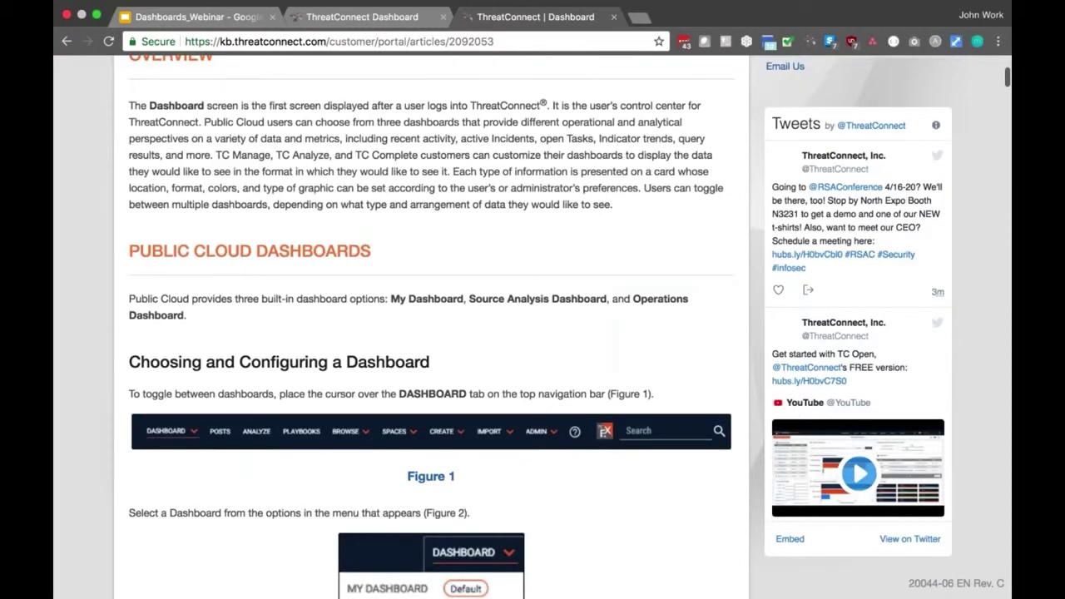
scroll(533, 329, "down", 4)
scroll(532, 329, "down", 10)
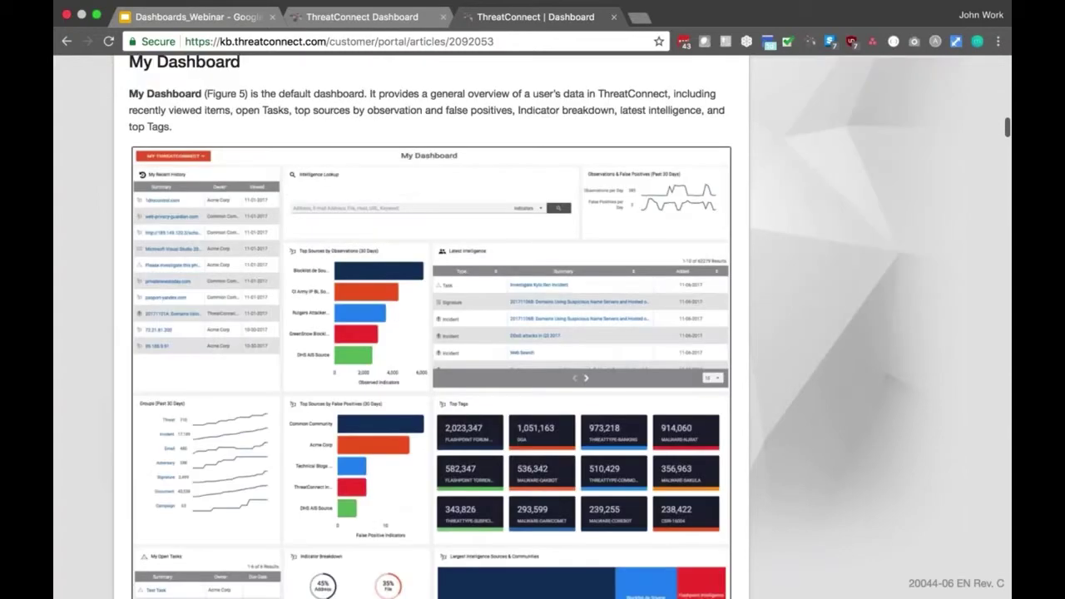
scroll(532, 328, "down", 10)
scroll(533, 329, "up", 20)
Return to the ThreatConnect dashboard page and open the system Operations Dashboard.
left_click(362, 16)
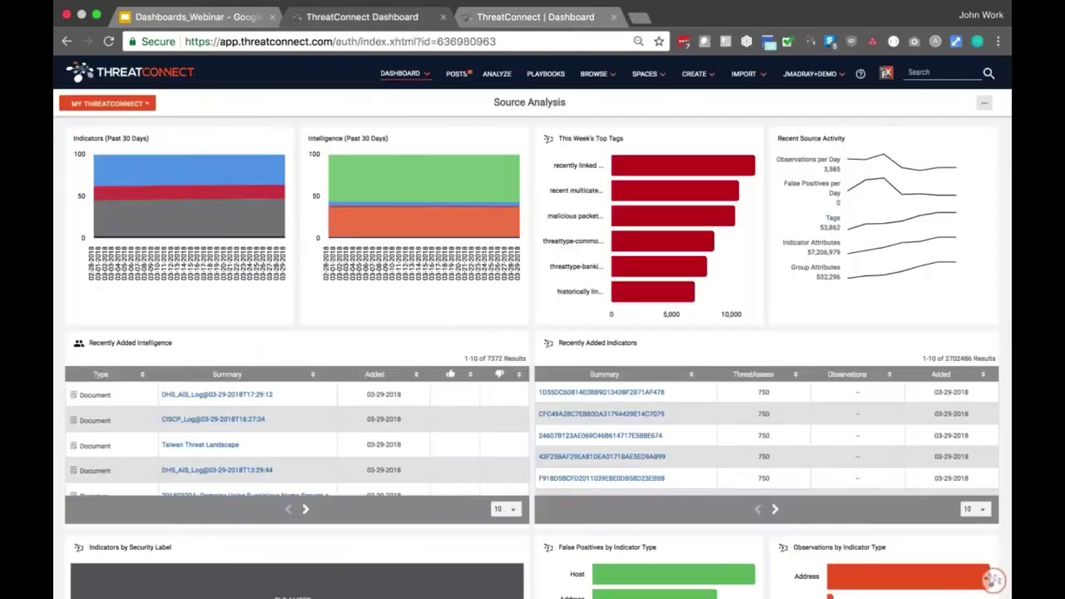
left_click(400, 73)
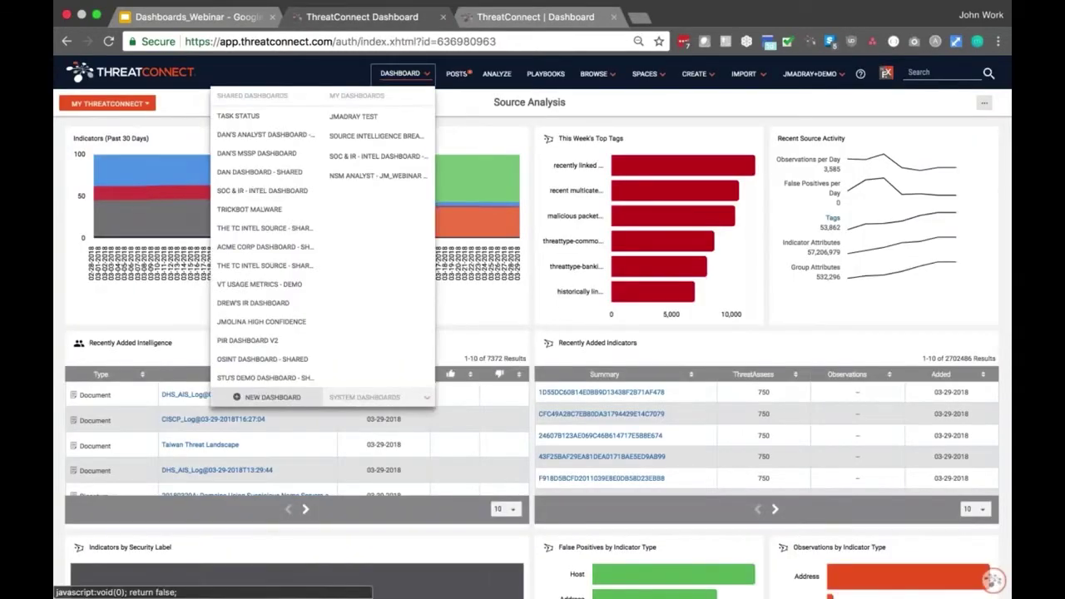
left_click(383, 398)
left_click(386, 415)
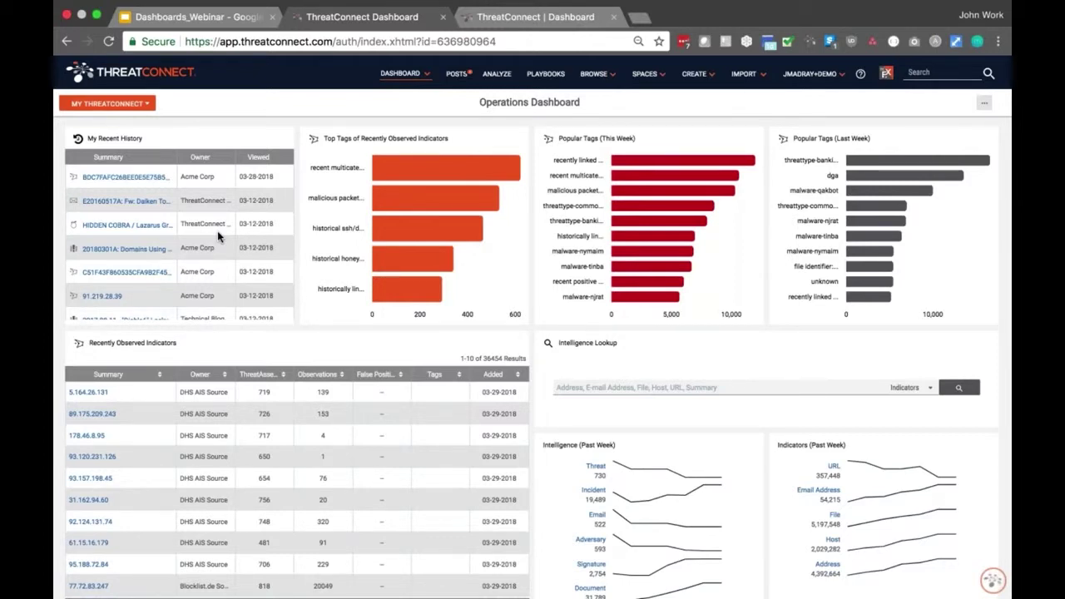
Limit the dashboard's data to the ThreatConnect Intelligence source, excluding Acme Corp, all communities and every other intelligence source.
left_click(150, 105)
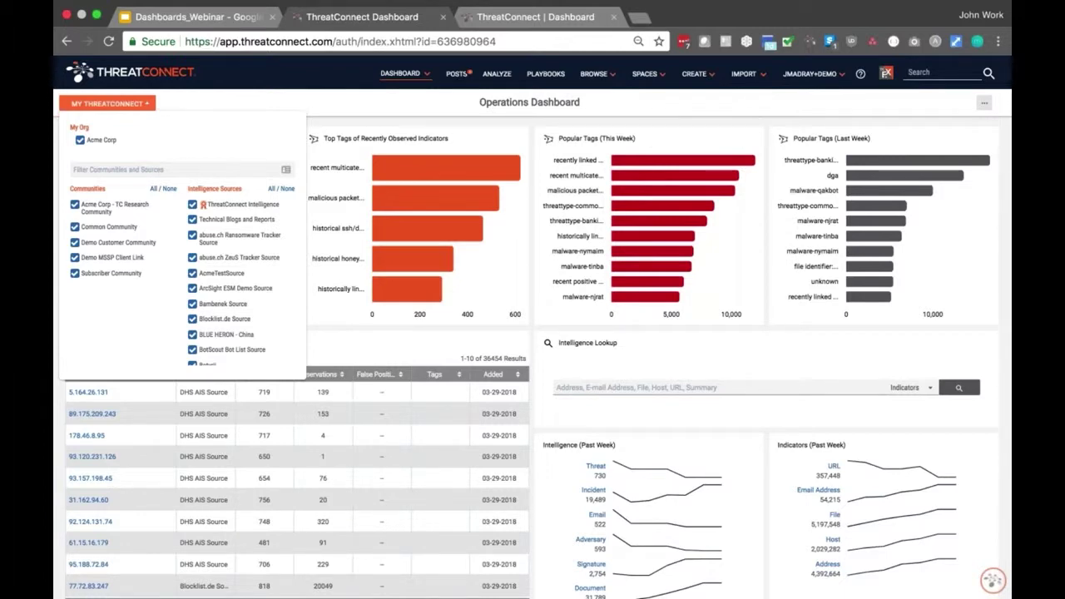
left_click(80, 140)
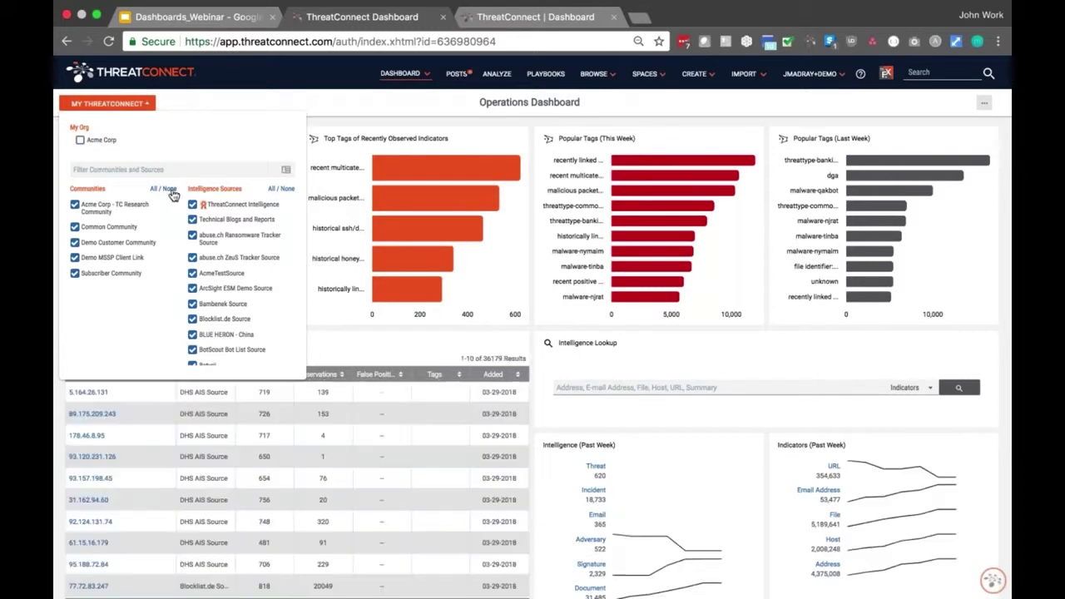
left_click(171, 189)
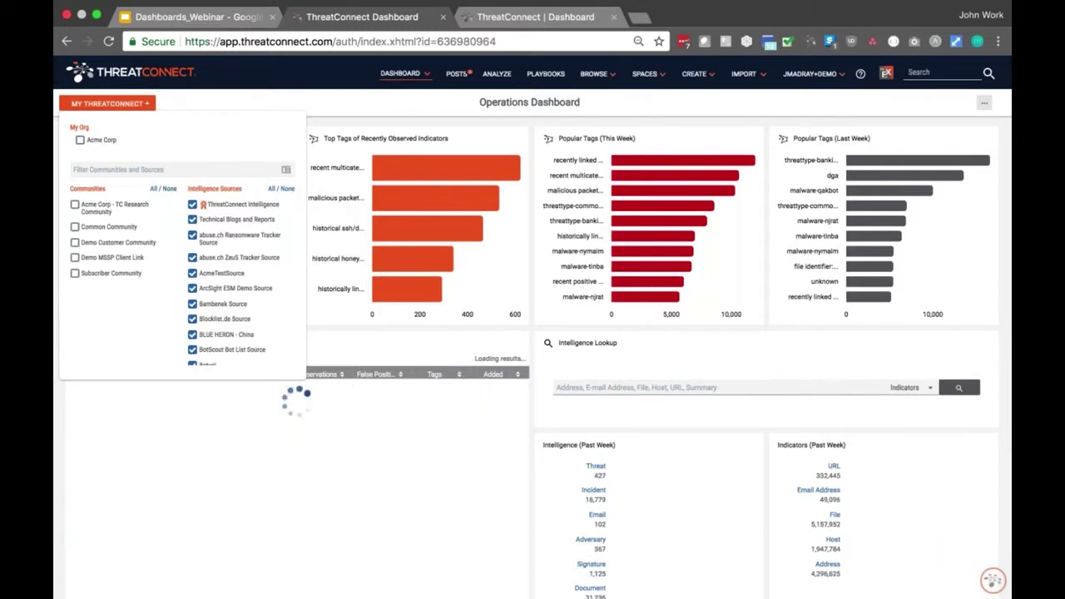
left_click(281, 189)
left_click(192, 205)
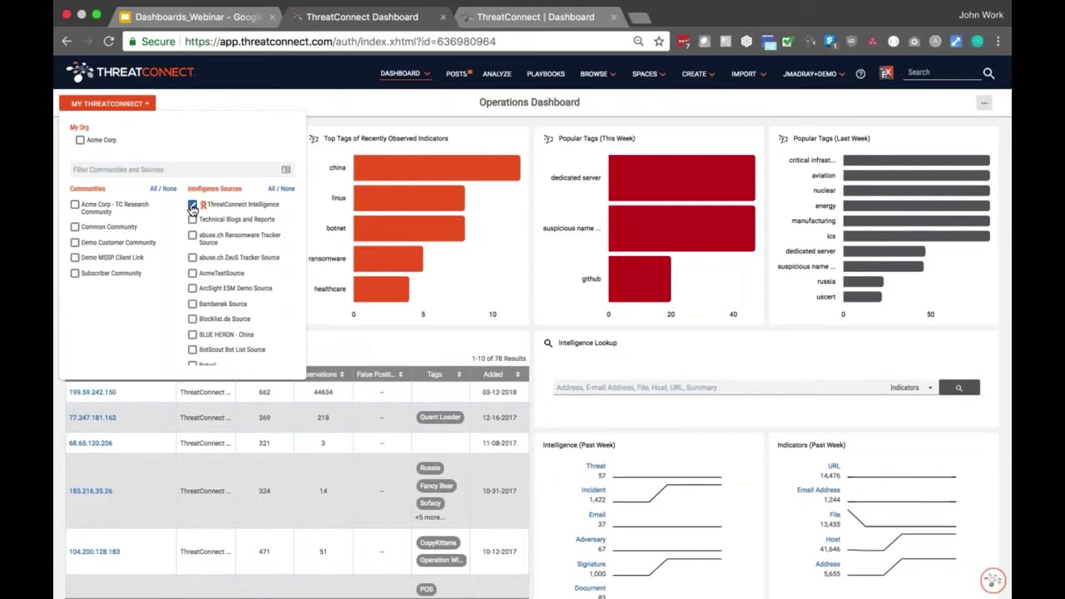
Switch from the Operations Dashboard back to the system Source Analysis dashboard.
left_click(421, 74)
left_click(391, 402)
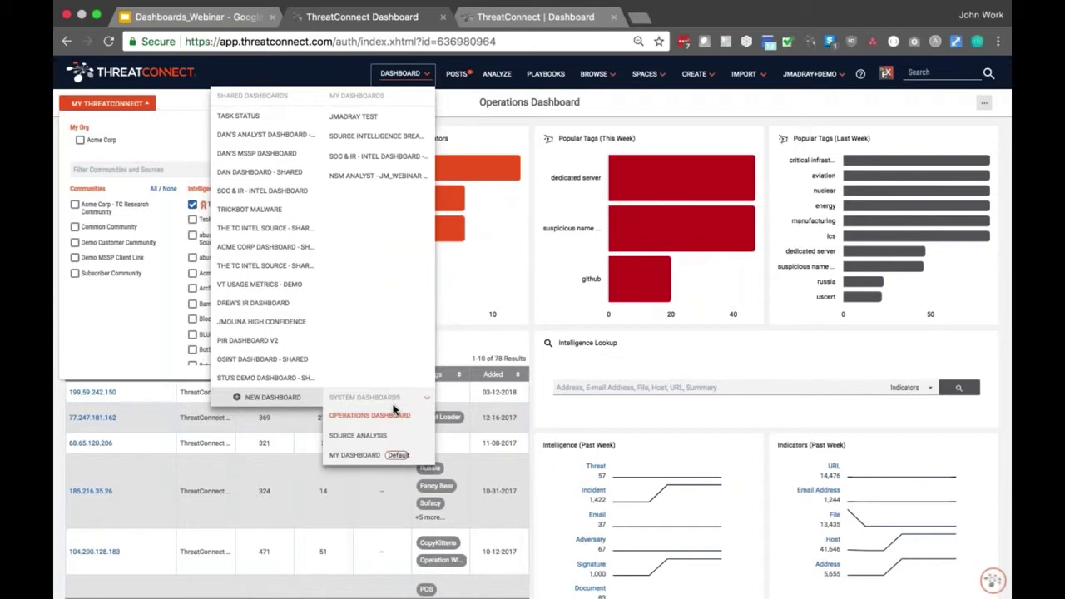
left_click(391, 414)
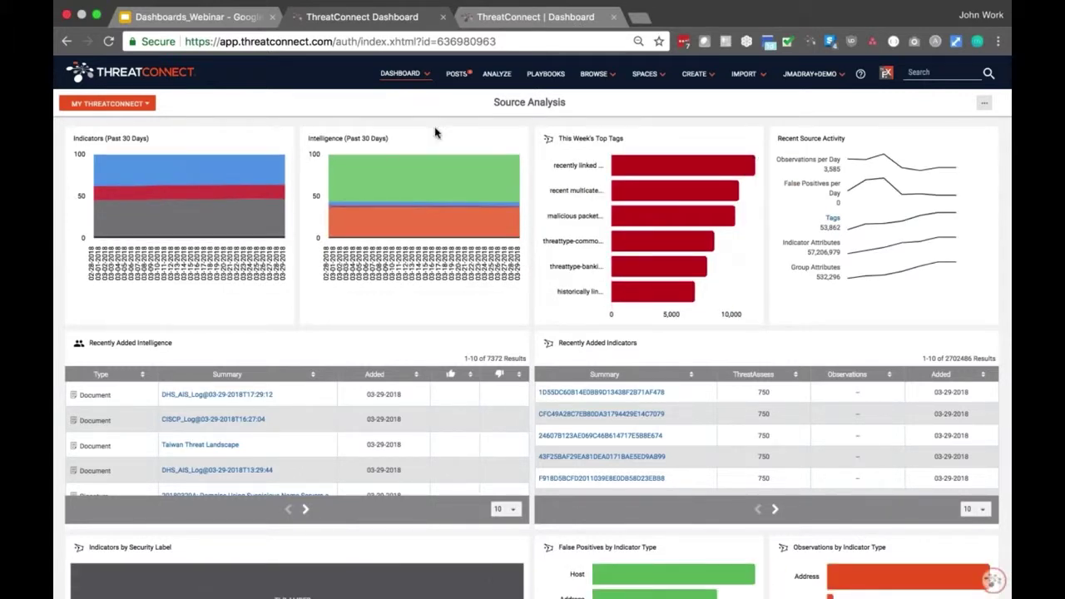
Make a copy of the Source Analysis dashboard and confirm the copying.
mouse_move(402, 73)
left_click(985, 103)
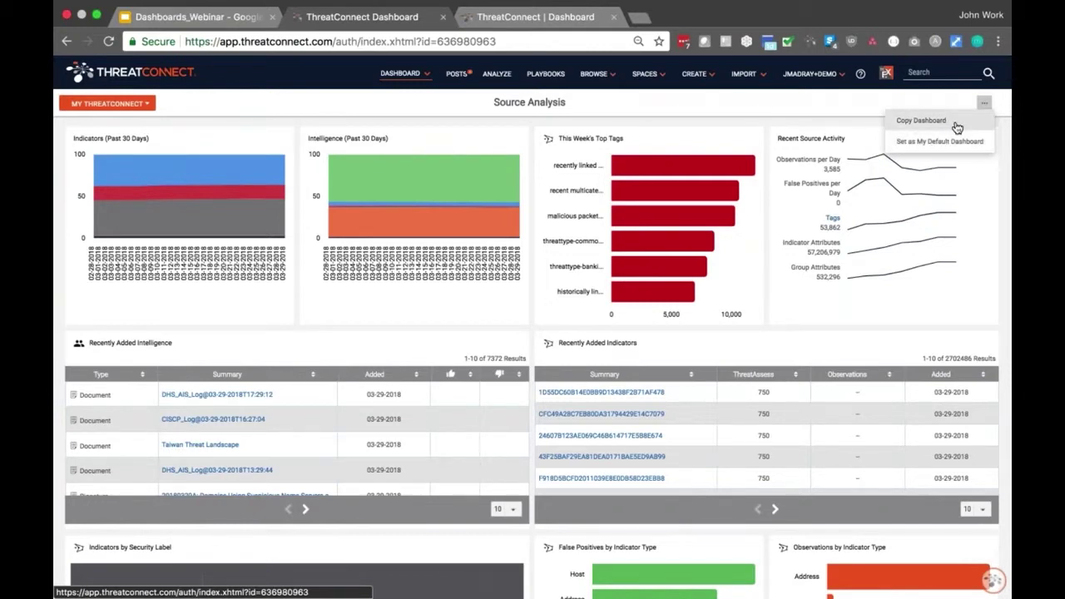
left_click(957, 125)
left_click(646, 371)
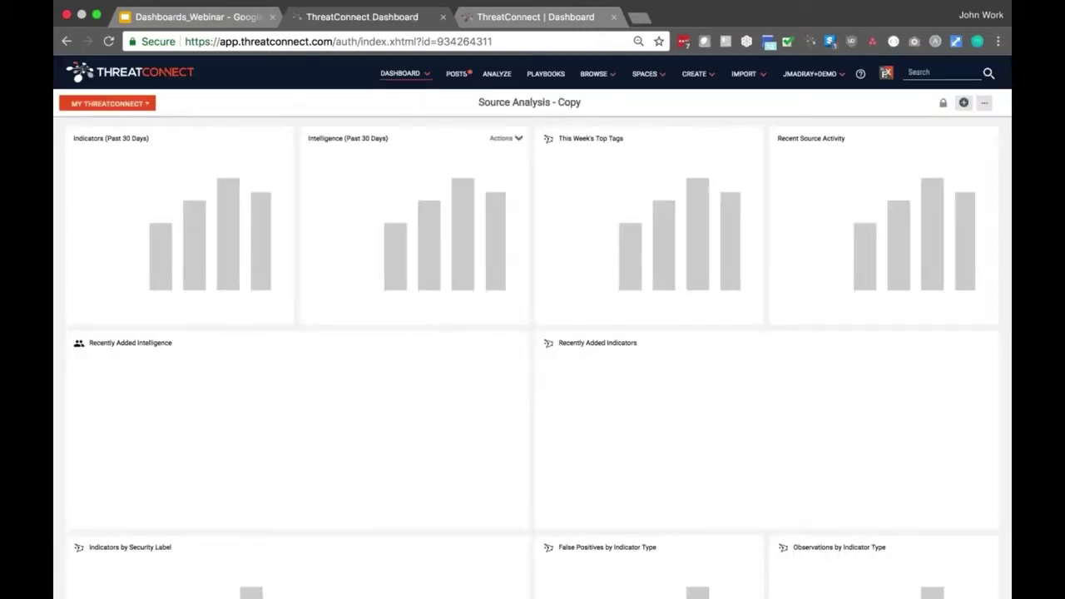
Open the Source Intelligence Breakdowns -JM_WEBINAR_DEMO dashboard from my own dashboards.
left_click(423, 76)
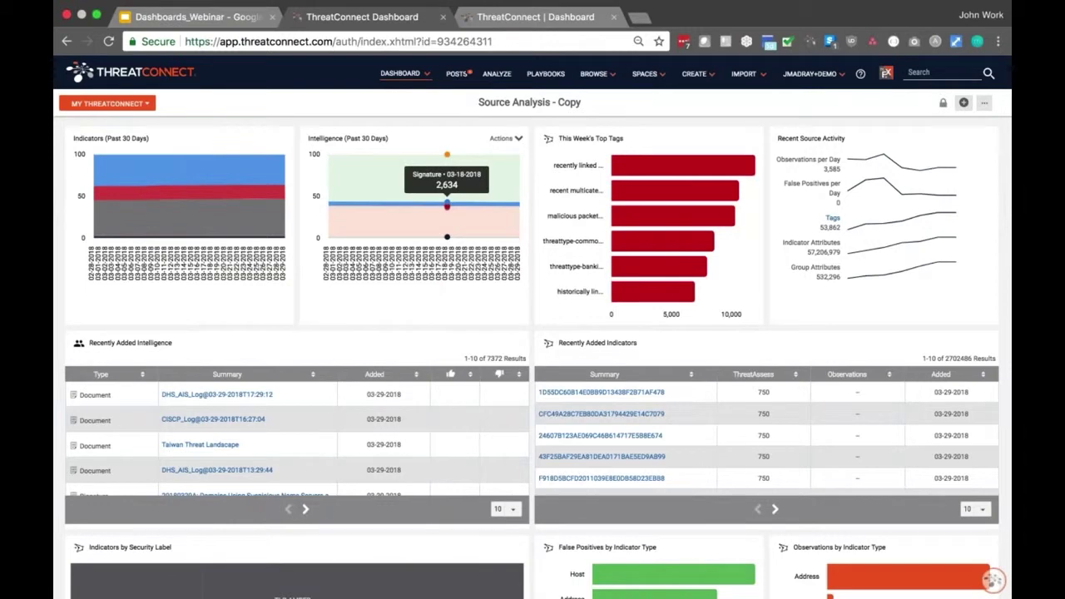
left_click(429, 81)
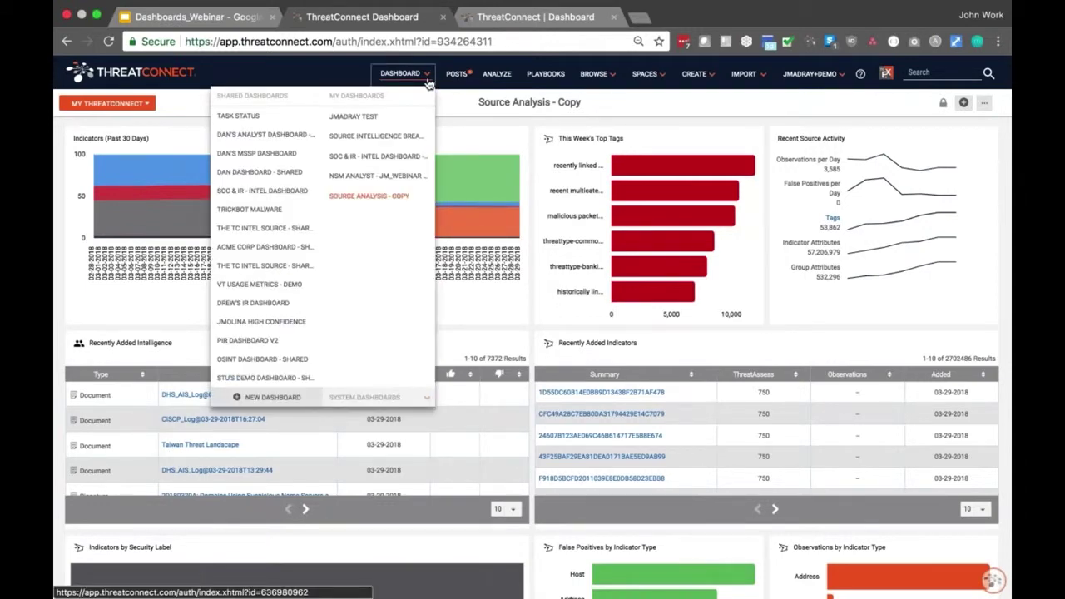
left_click(382, 137)
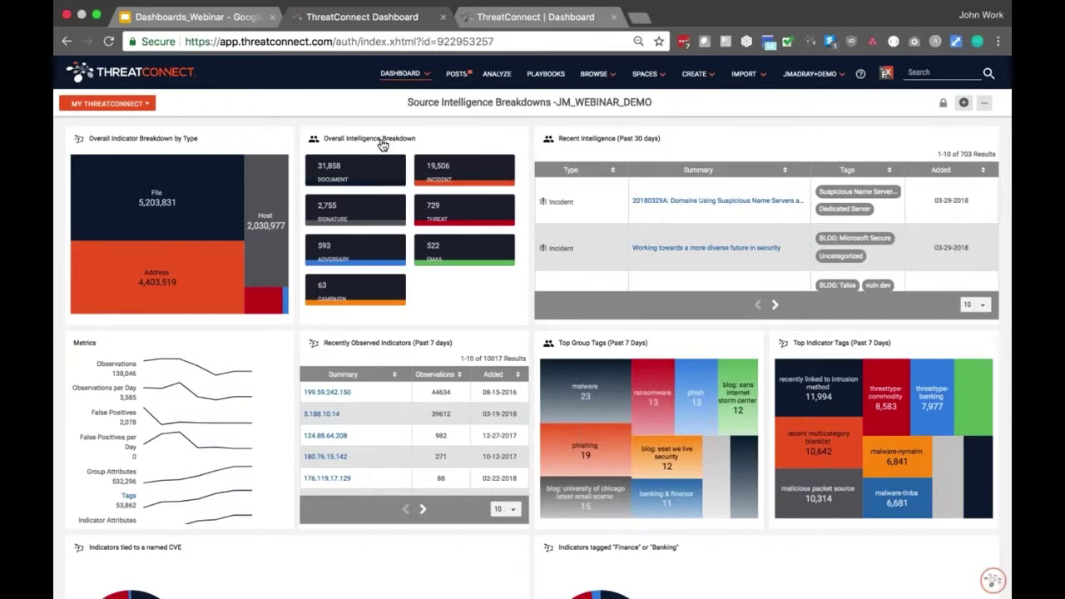
Open my NSM ANALYST - JM_WEBINAR DEMO dashboard and add a Start an Investigation widget card as its first card.
left_click(401, 73)
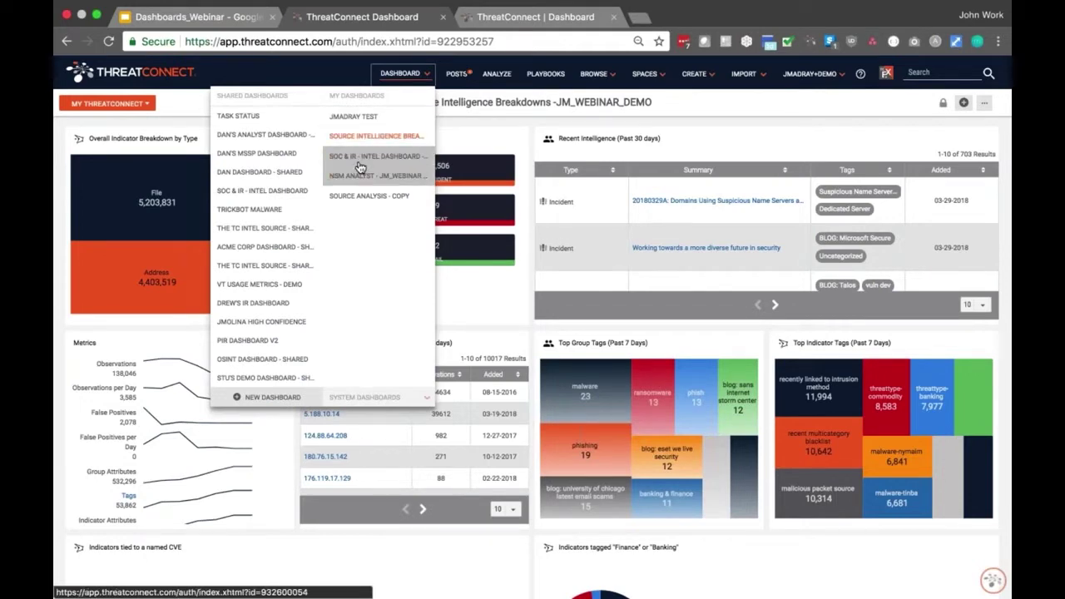
left_click(358, 180)
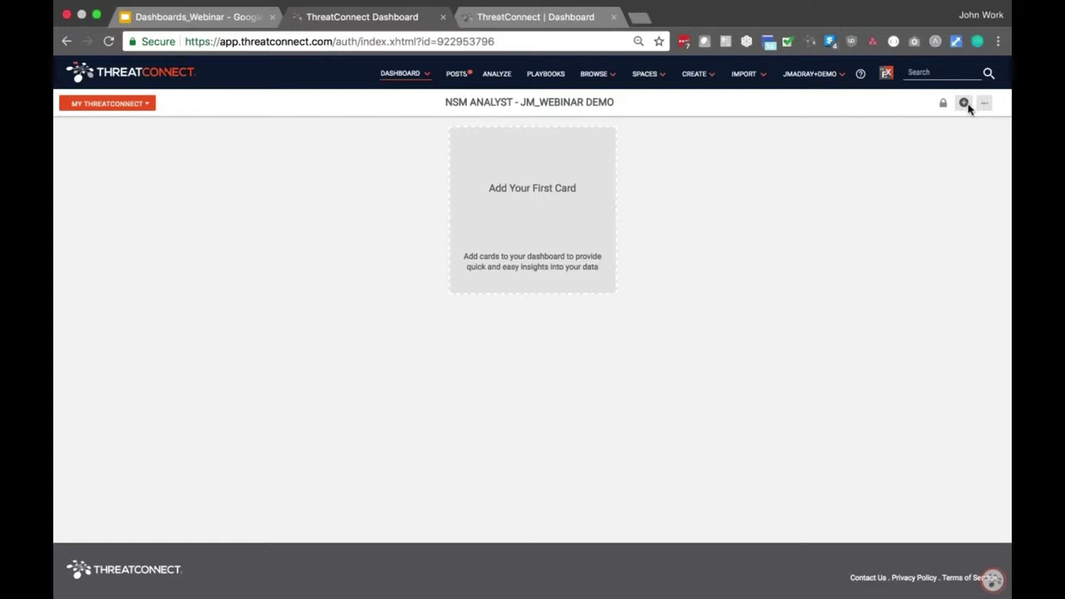
left_click(525, 204)
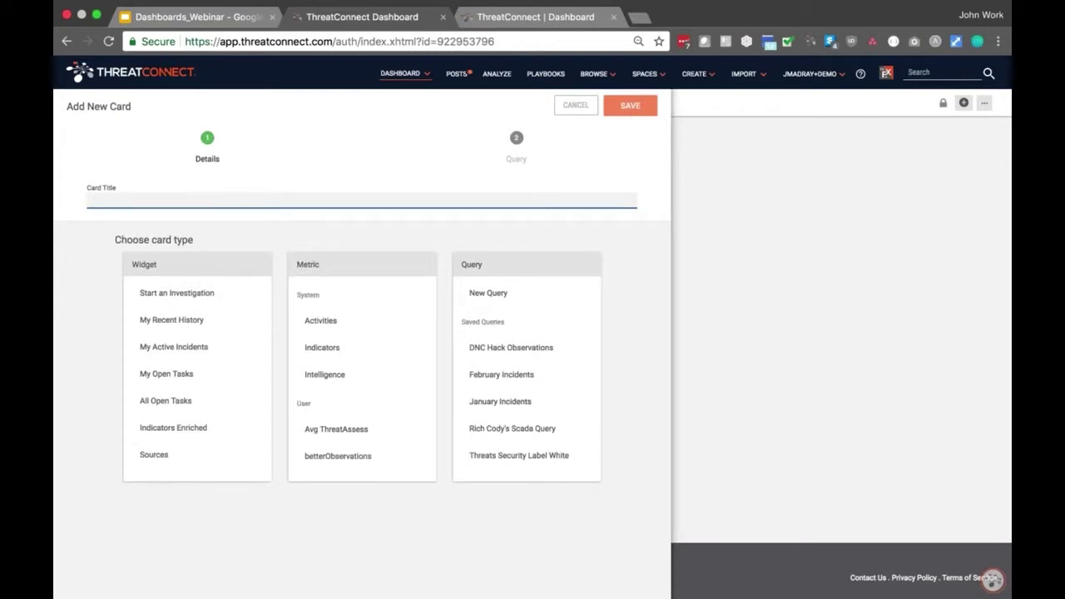
left_click(195, 293)
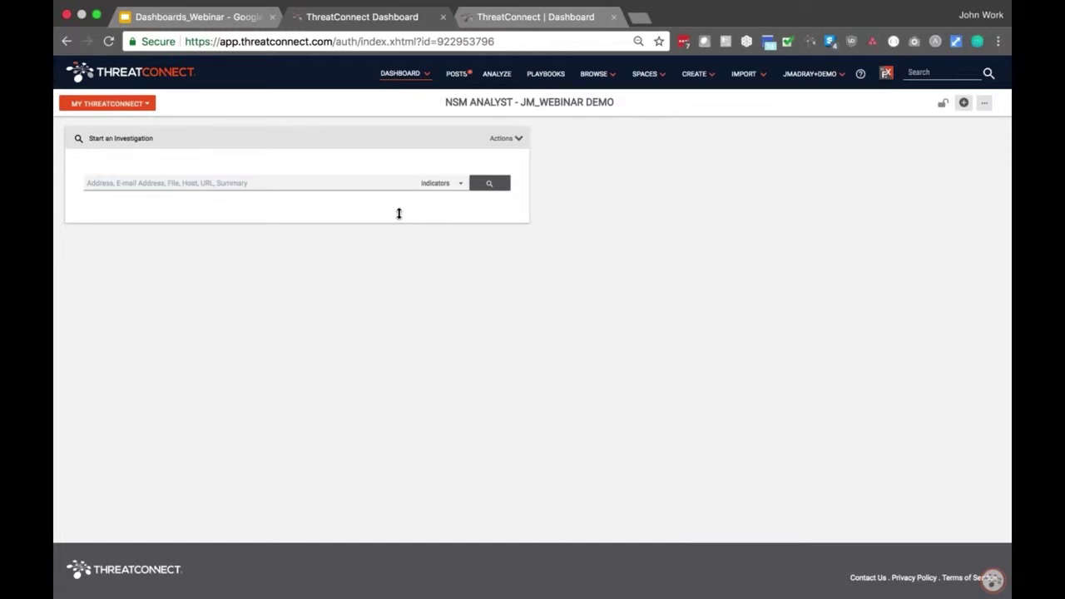
Check the object types the Start an Investigation card can search, and narrow the card to about half its width.
left_click(453, 183)
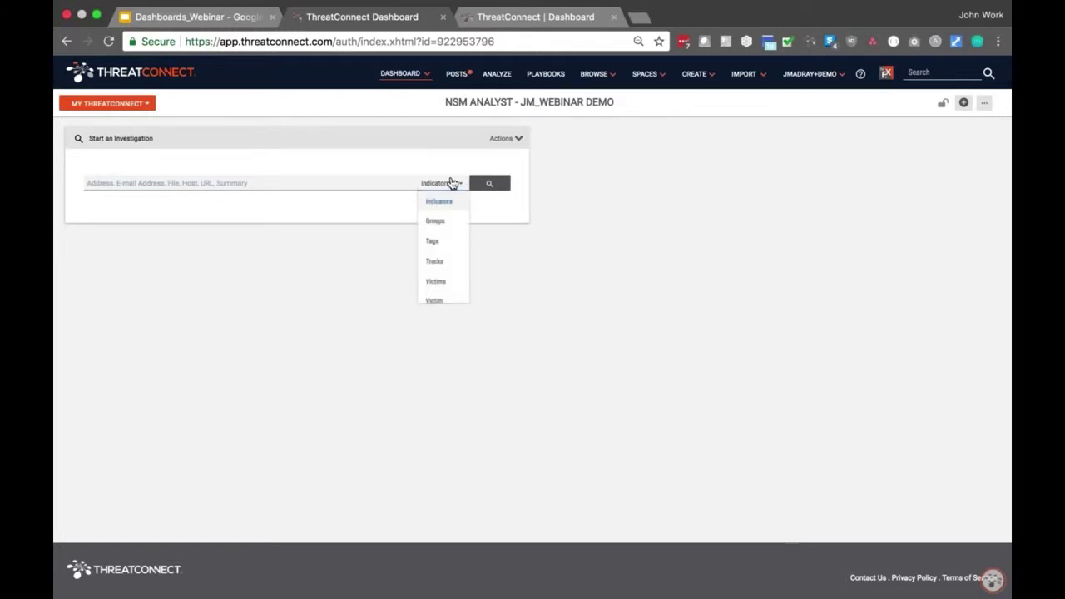
left_click(453, 184)
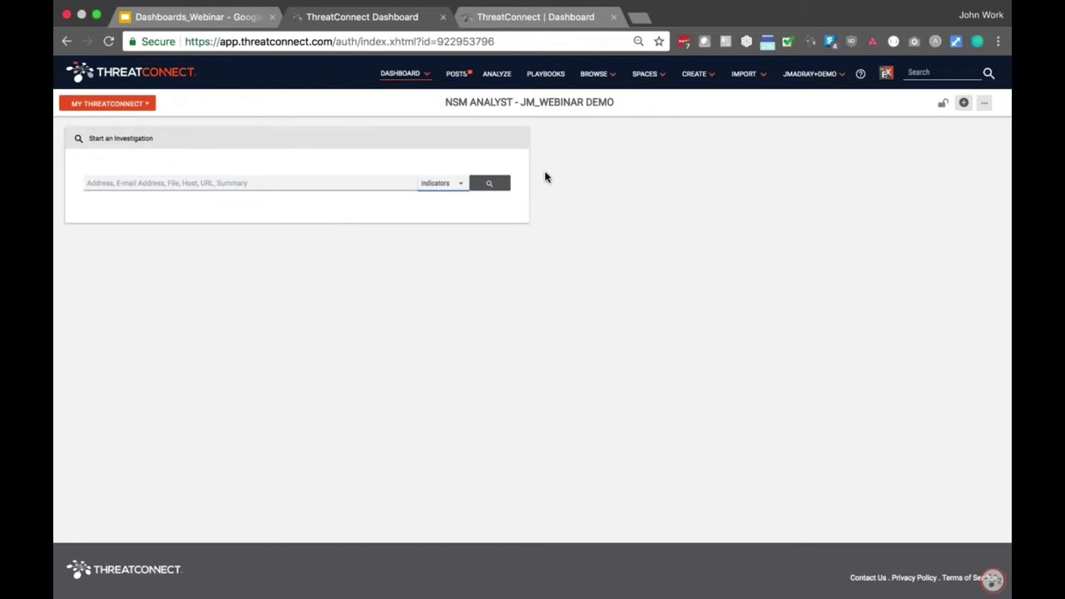
left_click_drag(527, 180, 293, 183)
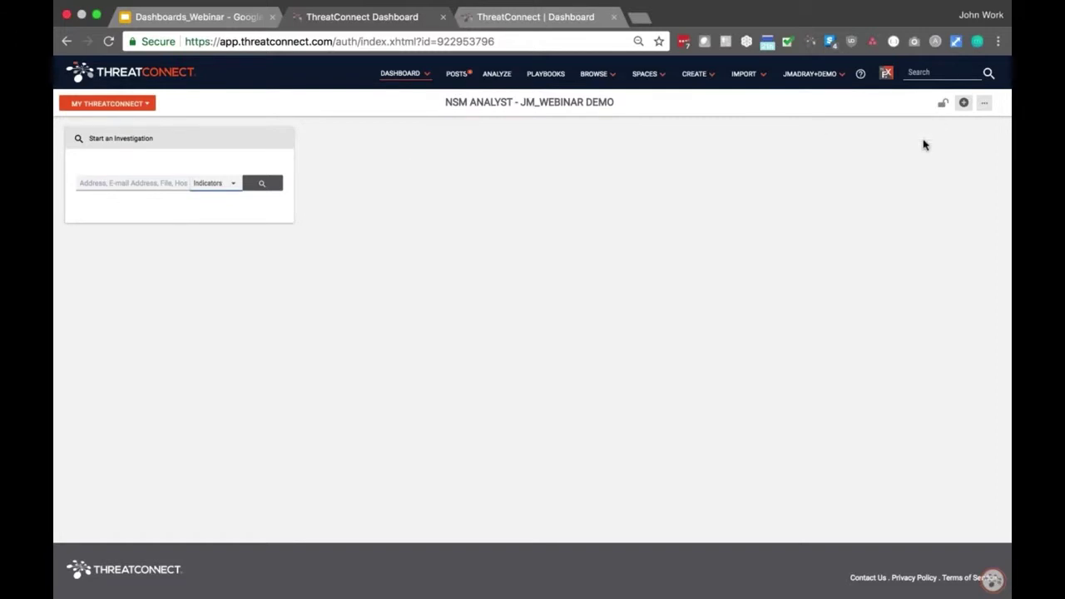
Add My Recent History and My Open Tasks widget cards, placing My Open Tasks beside the Start an Investigation card.
left_click(965, 104)
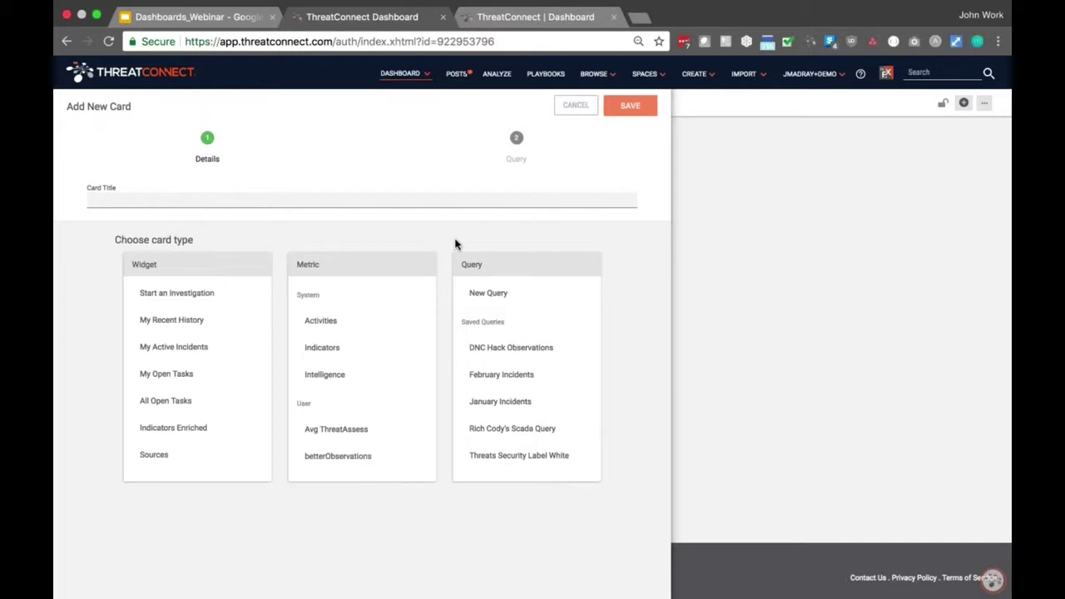
left_click(146, 323)
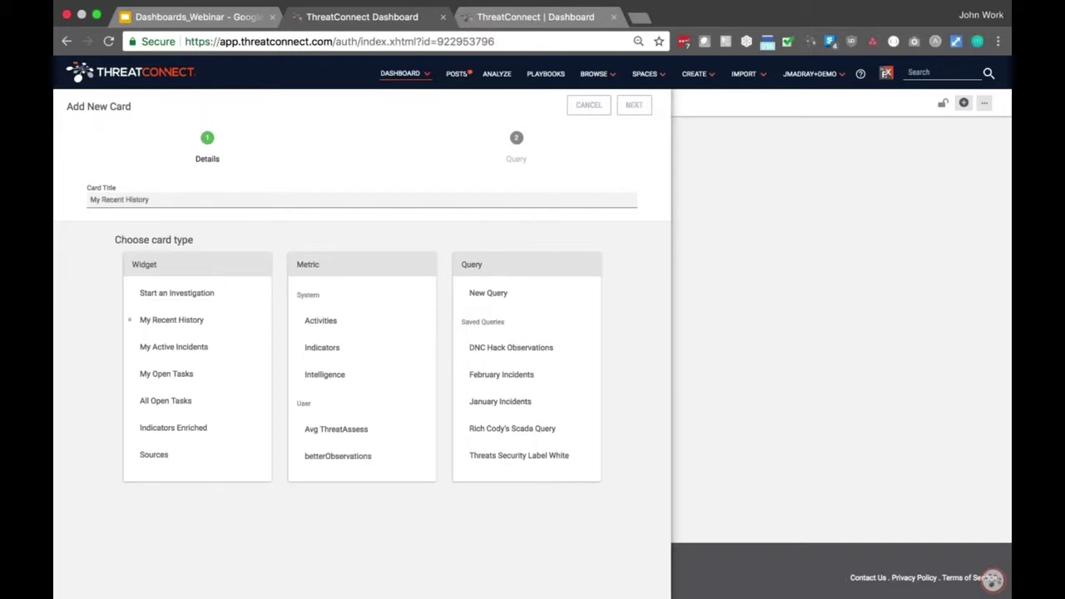
left_click(964, 102)
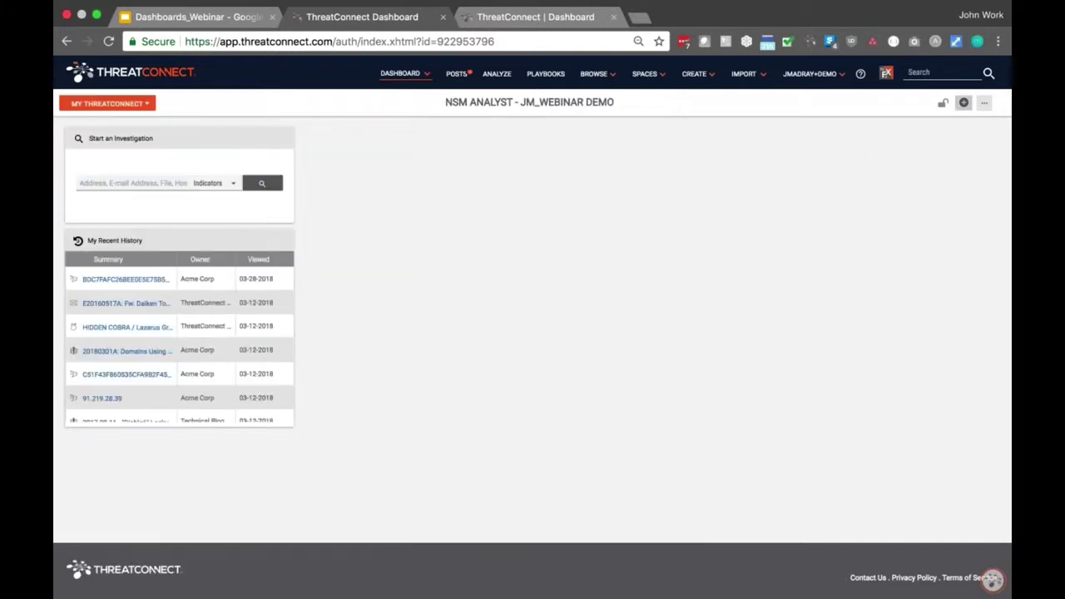
left_click(177, 384)
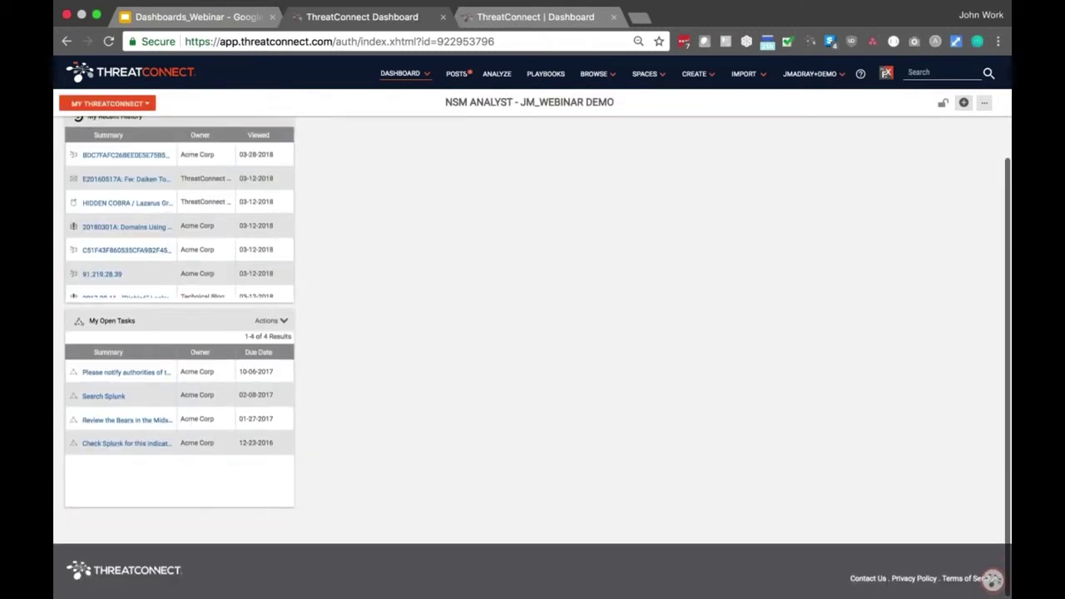
left_click_drag(166, 320, 402, 13)
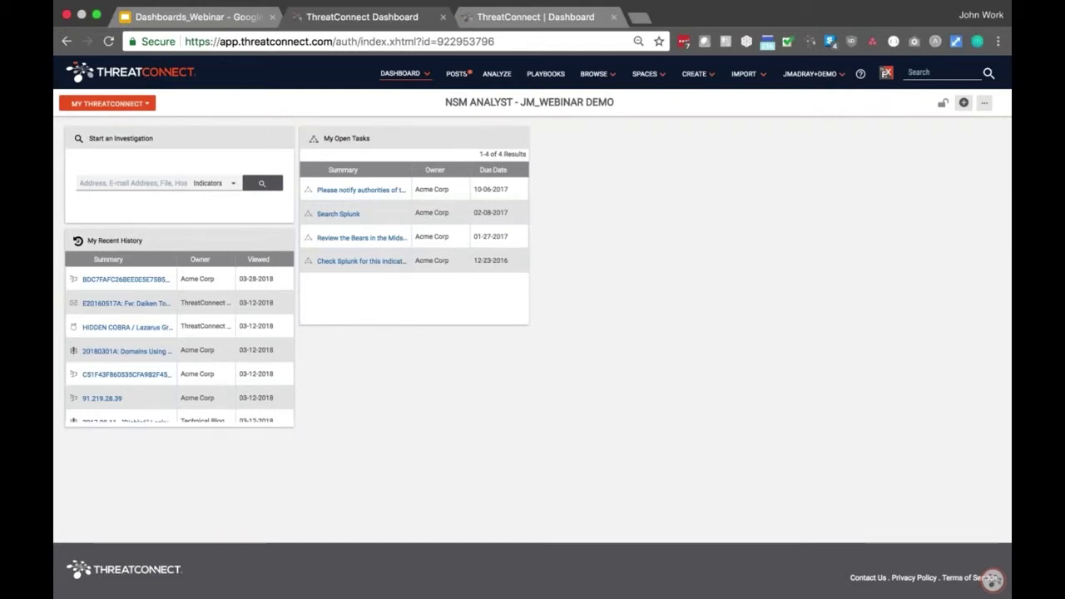
Start a new dashboard card based on a New Query.
left_click(964, 102)
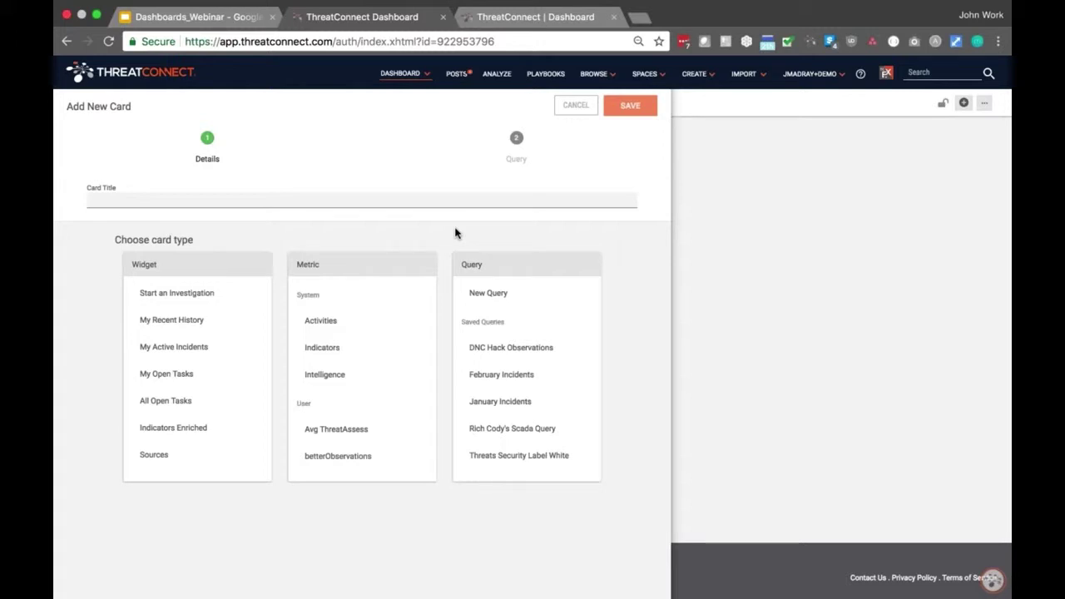
left_click(460, 293)
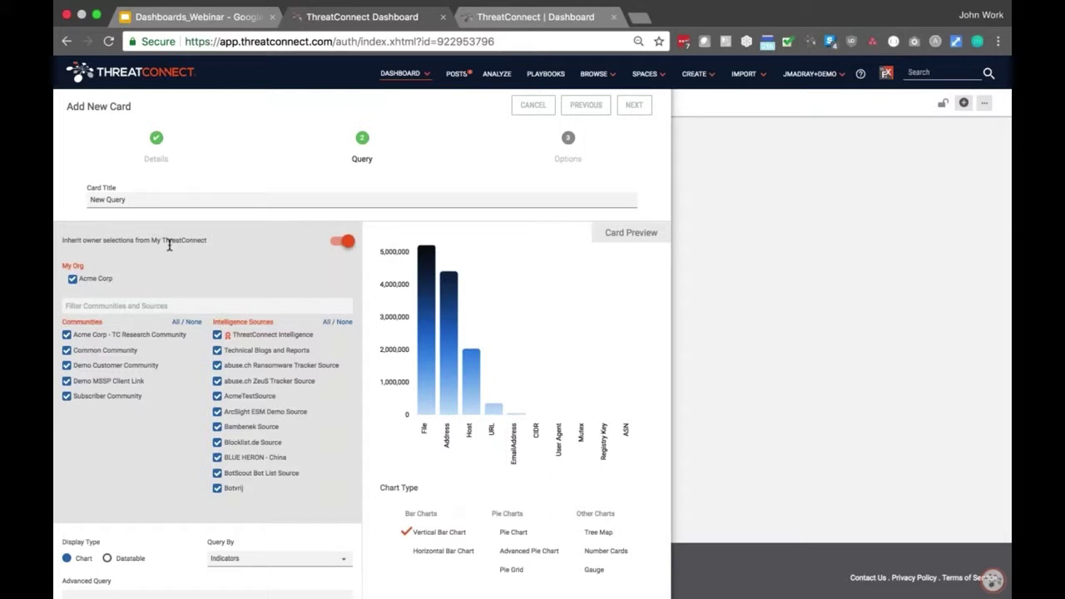
Try limiting the card to Acme Corp data without inherited owners, communities or intelligence sources, and restore the inherited owner selections.
left_click(346, 241)
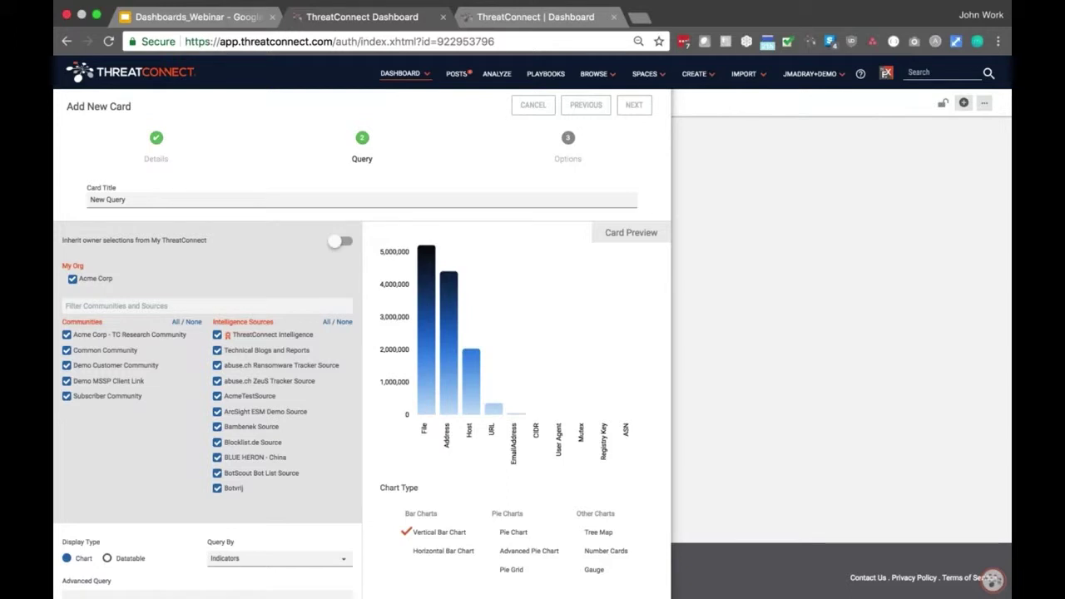
left_click(193, 322)
left_click(345, 323)
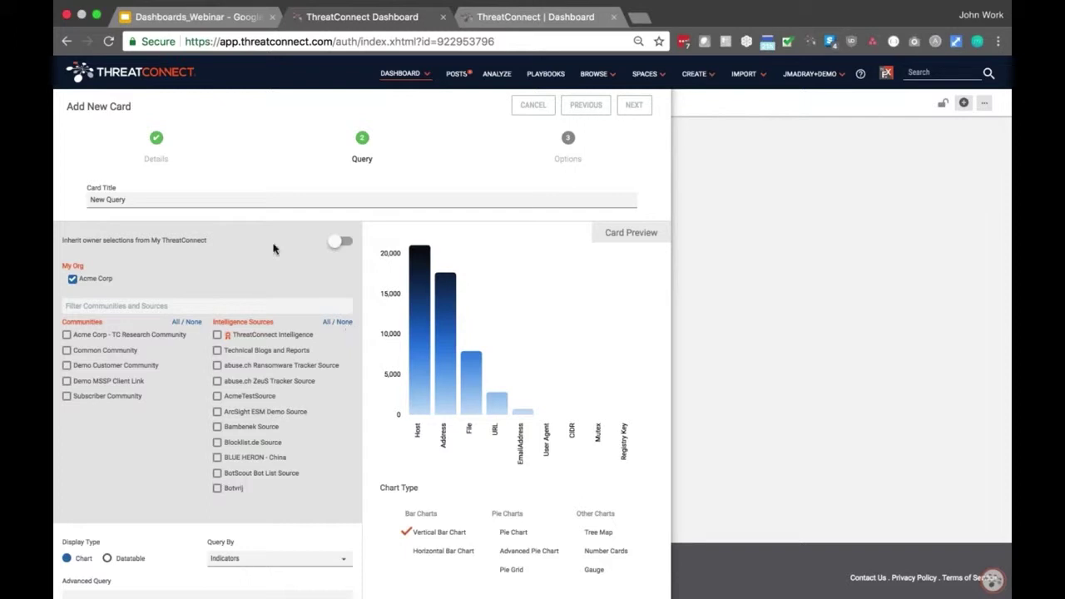
left_click(338, 241)
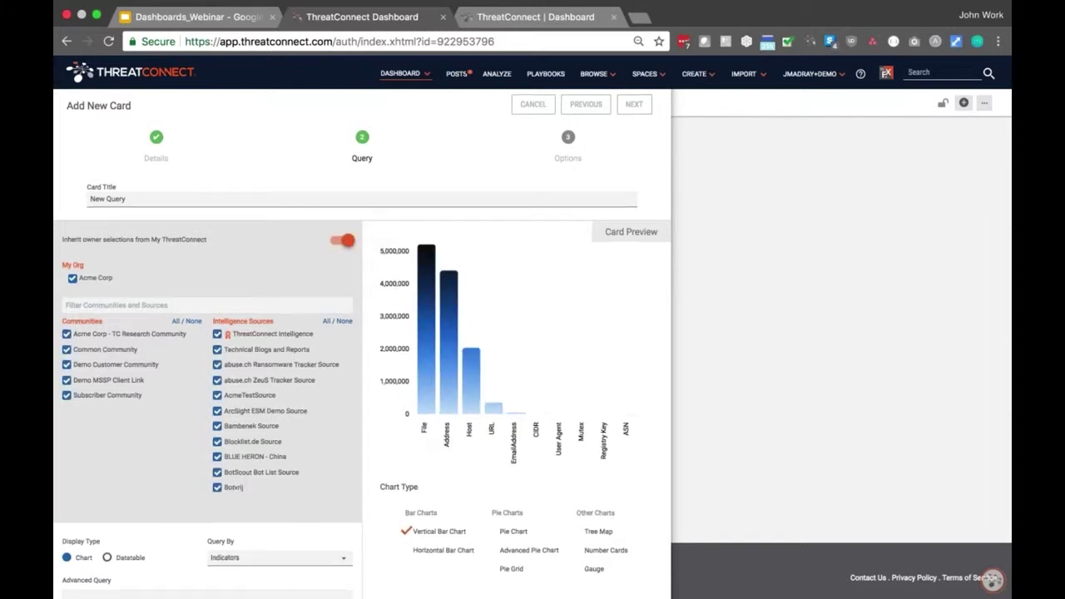
Set the card's advanced query to lastObserved > "Today() - 24 hours" for indicators.
scroll(362, 356, "down", 2)
scroll(282, 348, "down", 5)
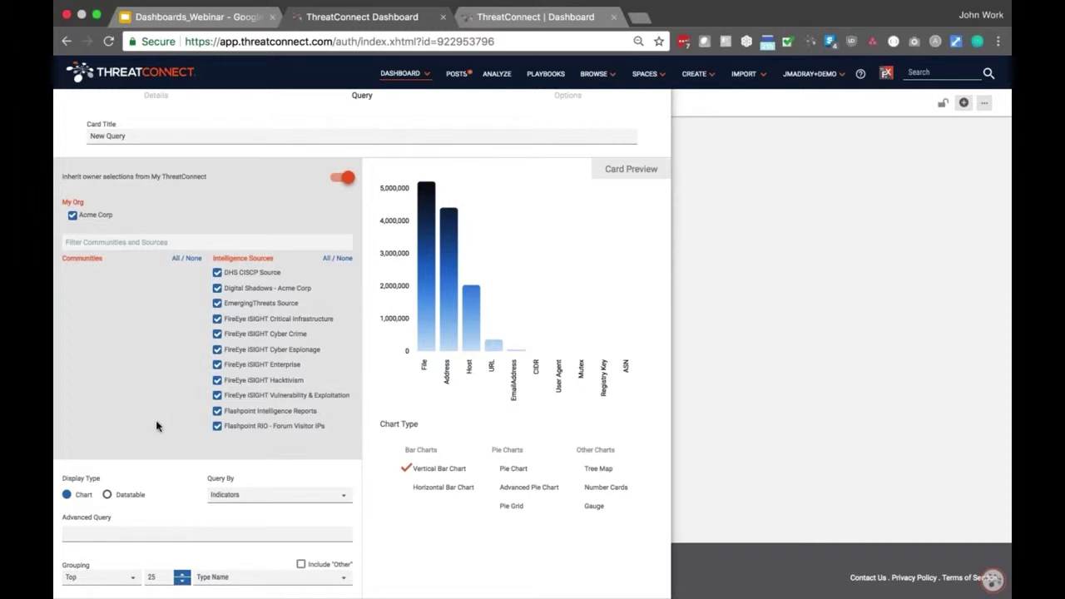
left_click(108, 532)
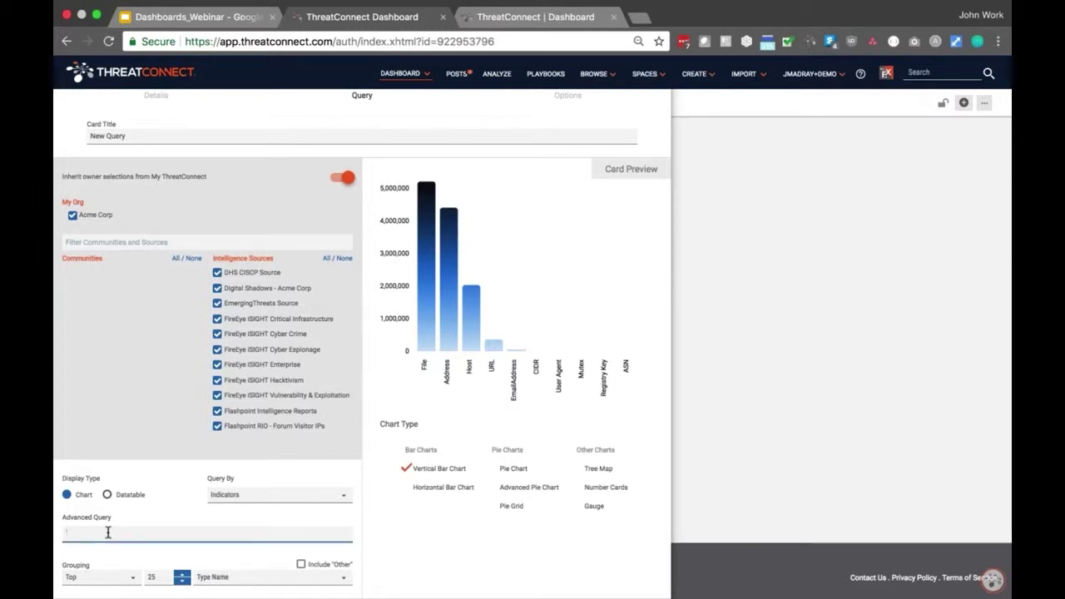
type("(astOb")
type("served")
type(" > \"T")
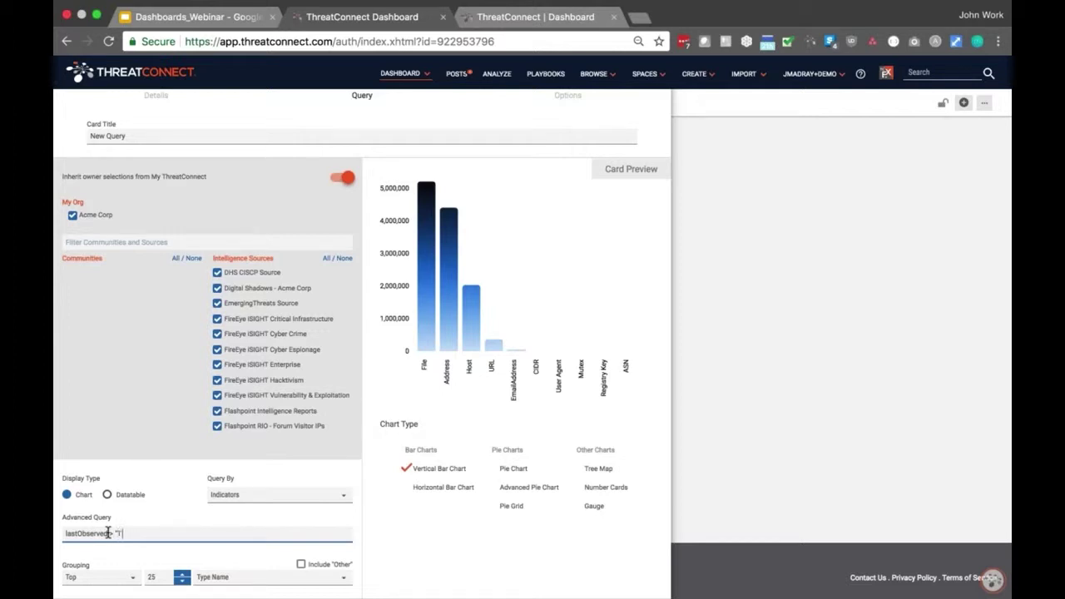
type("oday() - 24 hours\"")
left_click(176, 494)
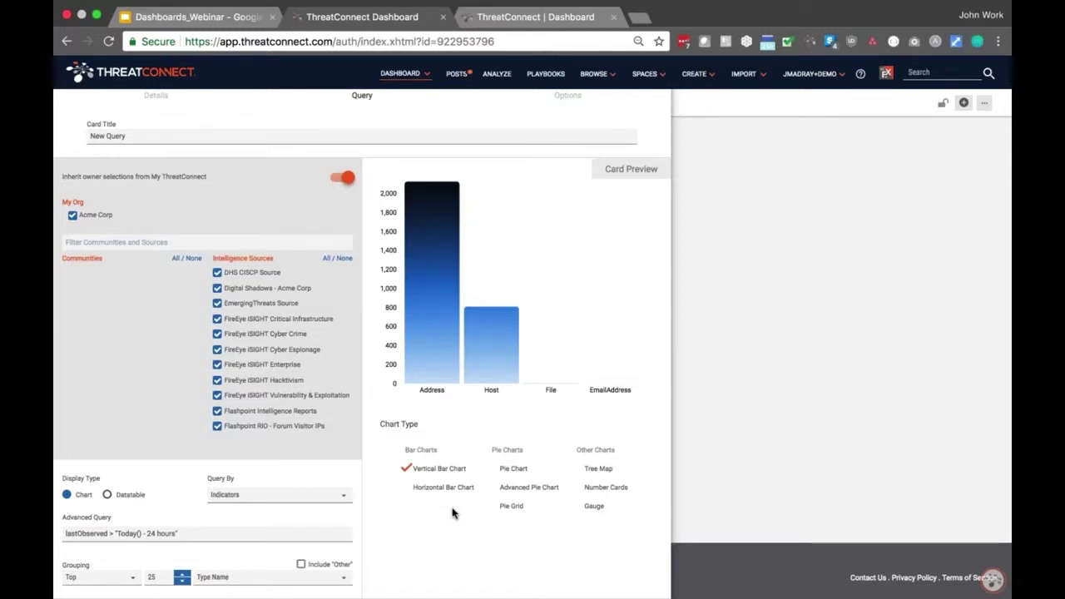
Compare the Number Cards, Tree Map and Gauge chart types in the card preview, and choose Number Cards.
left_click(605, 487)
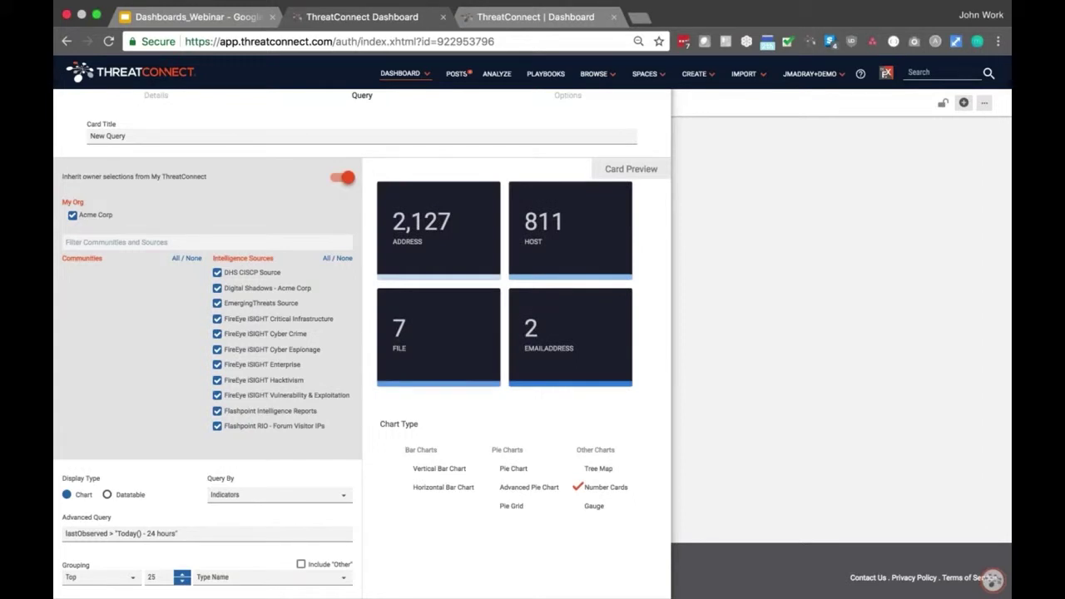
left_click(598, 469)
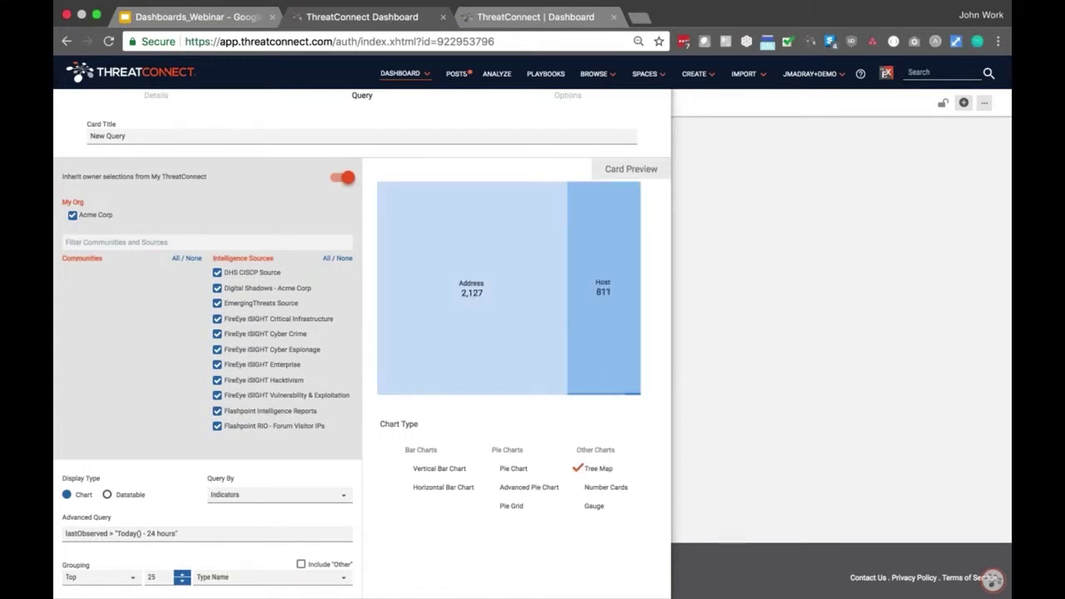
left_click(594, 506)
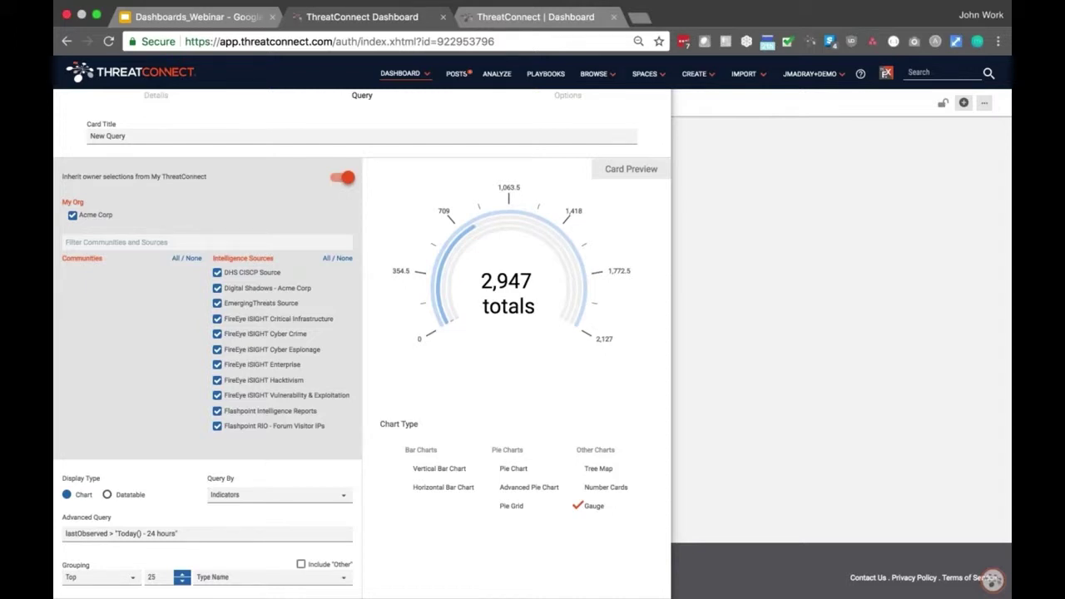
left_click(603, 486)
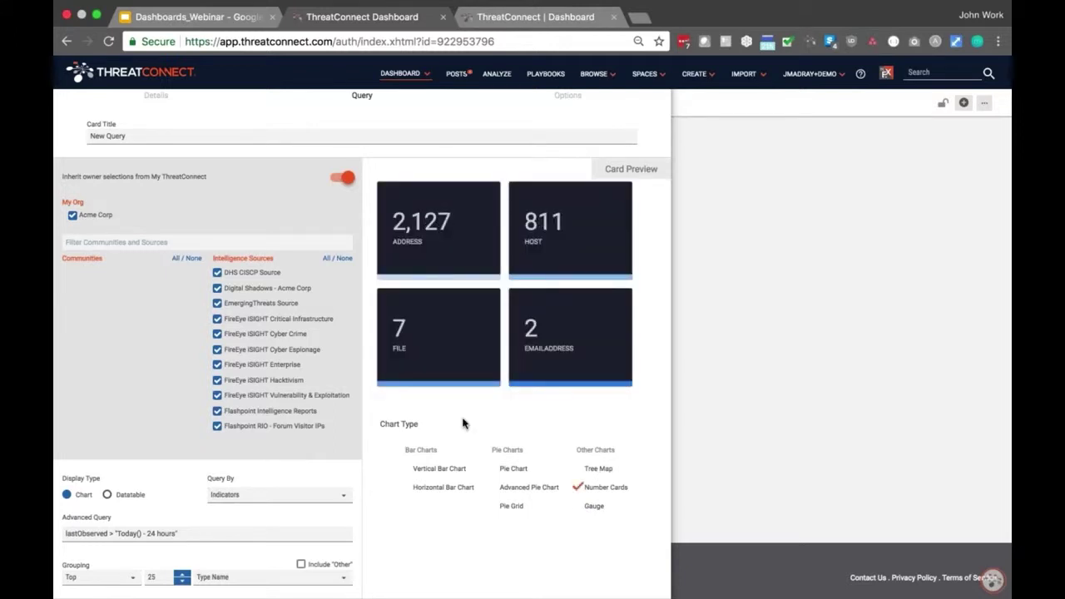
Title the new query card "Last Observed - Past 24 Hours".
scroll(462, 424, "up", 3)
double_click(201, 203)
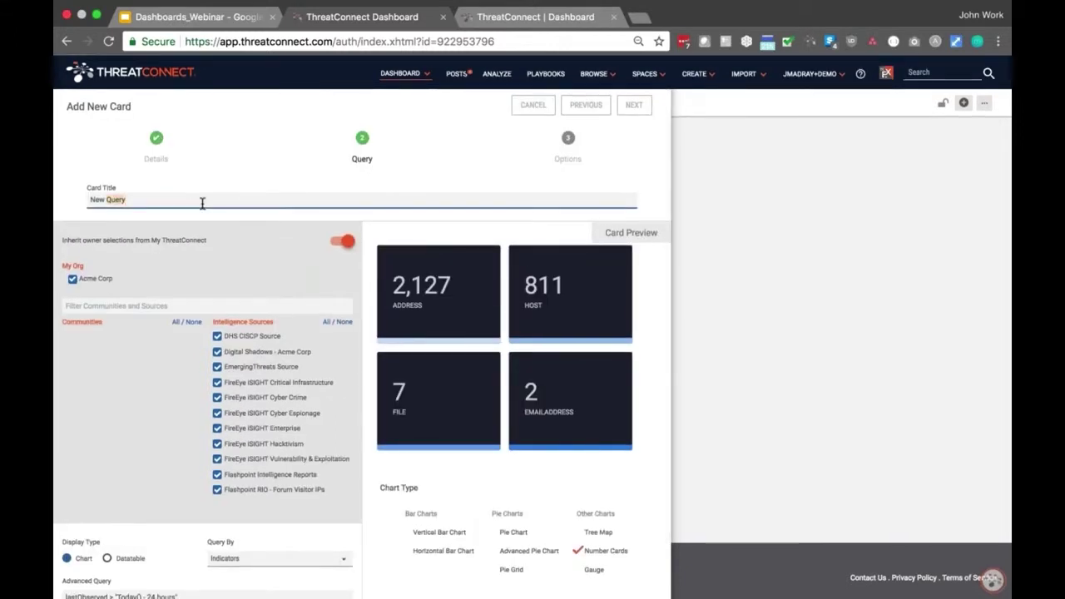
key("BackSpace")
key("BackSpace")
key("BackSpace")
key("BackSpace")
key("BackSpace")
type("Last D")
type("bserved - ")
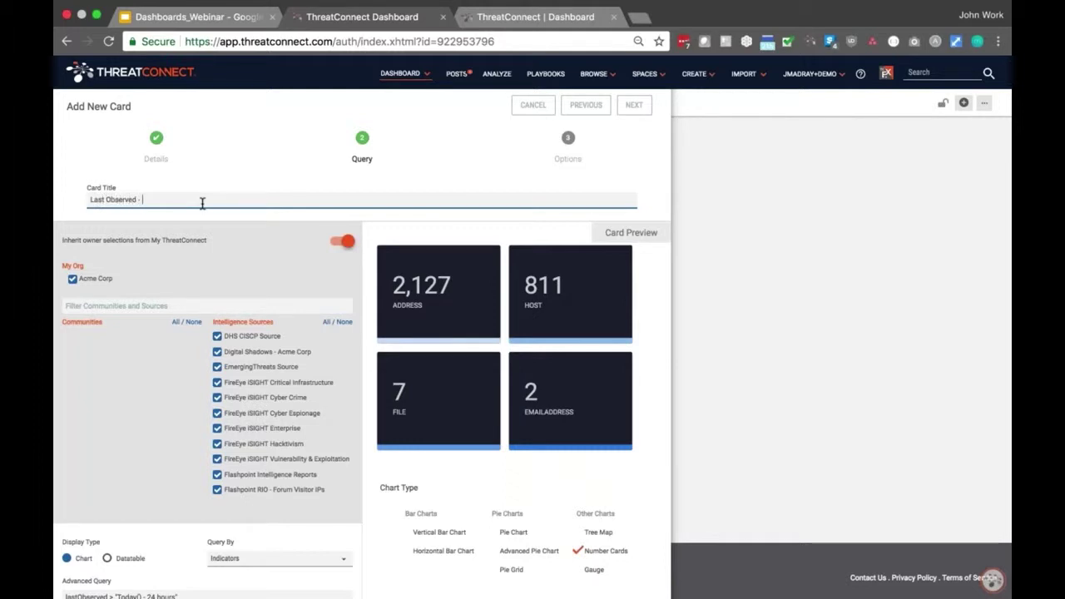
type("Past 24 Hours")
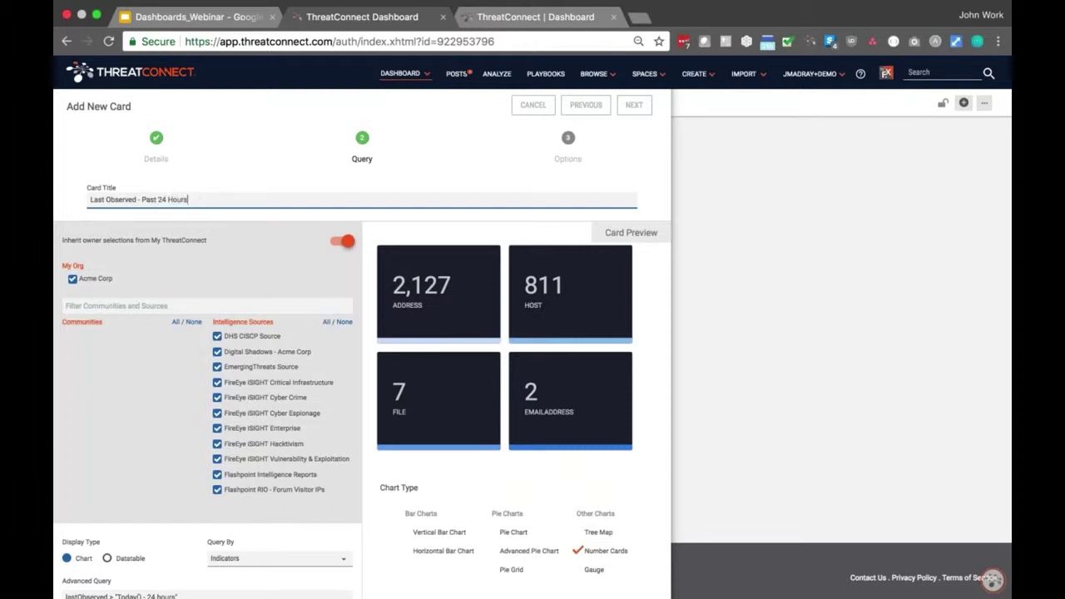
Set the card's color scheme to ThreatConnect in its display options and save the card.
left_click(634, 104)
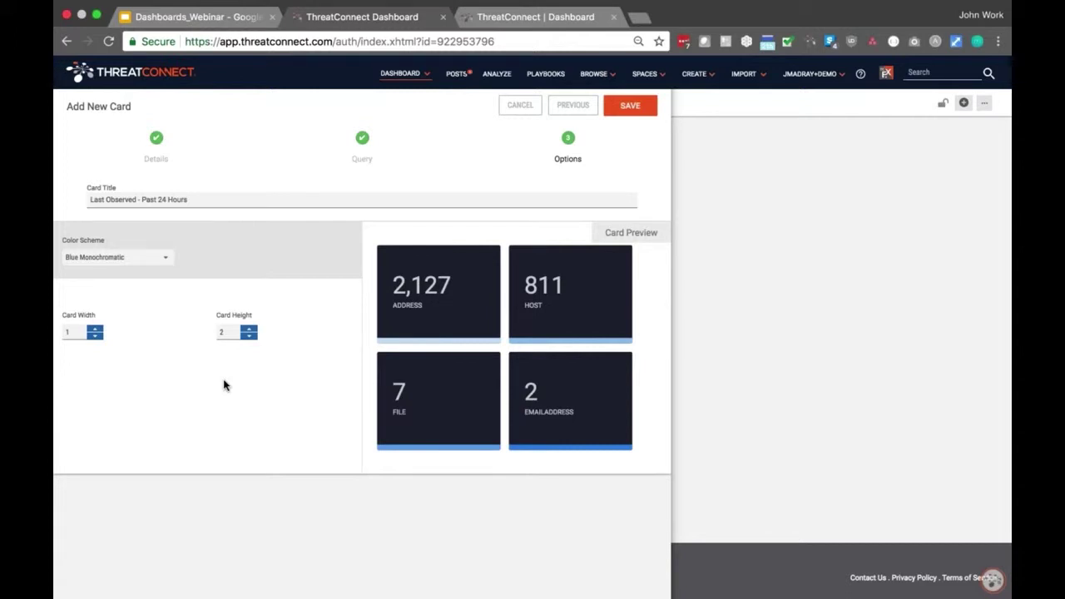
left_click(166, 263)
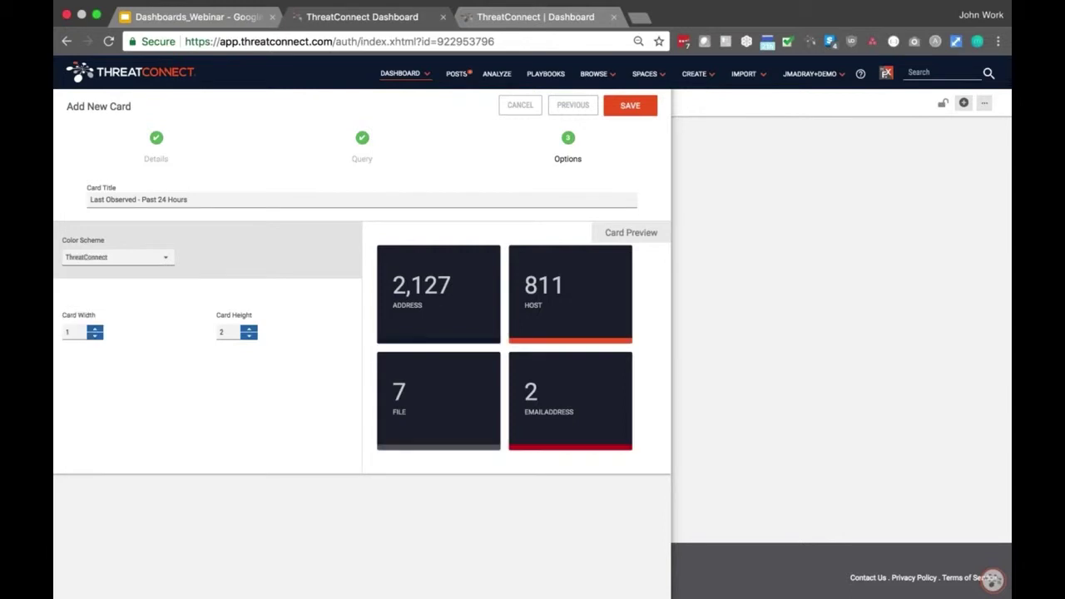
left_click(146, 280)
left_click(630, 105)
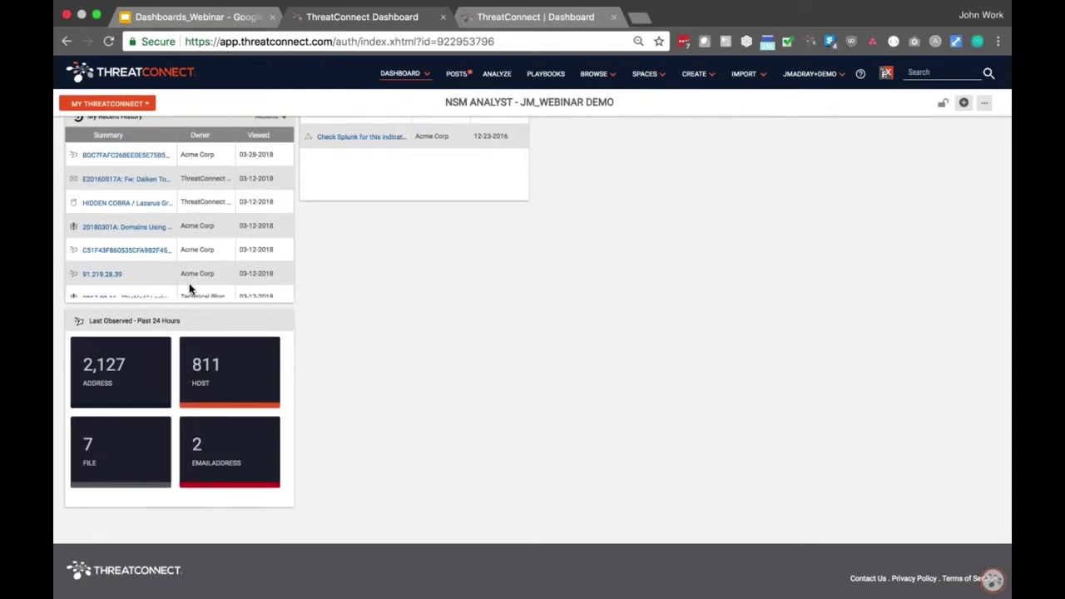
Move the Last Observed - Past 24 Hours card directly below the My Open Tasks card.
mouse_move(261, 309)
left_click_drag(261, 309, 496, 206)
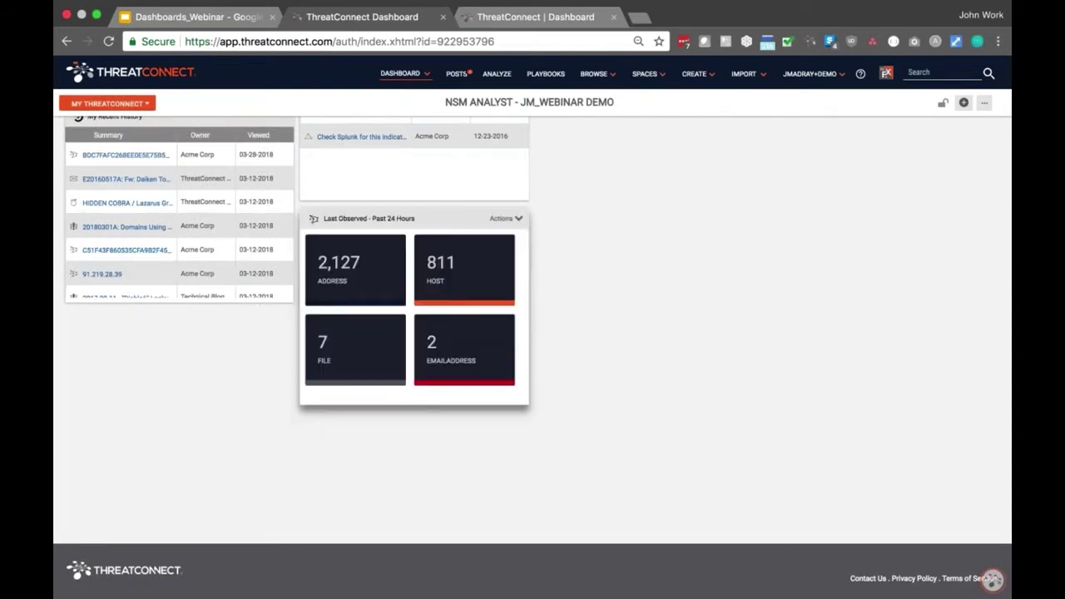
scroll(300, 317, "up", 2)
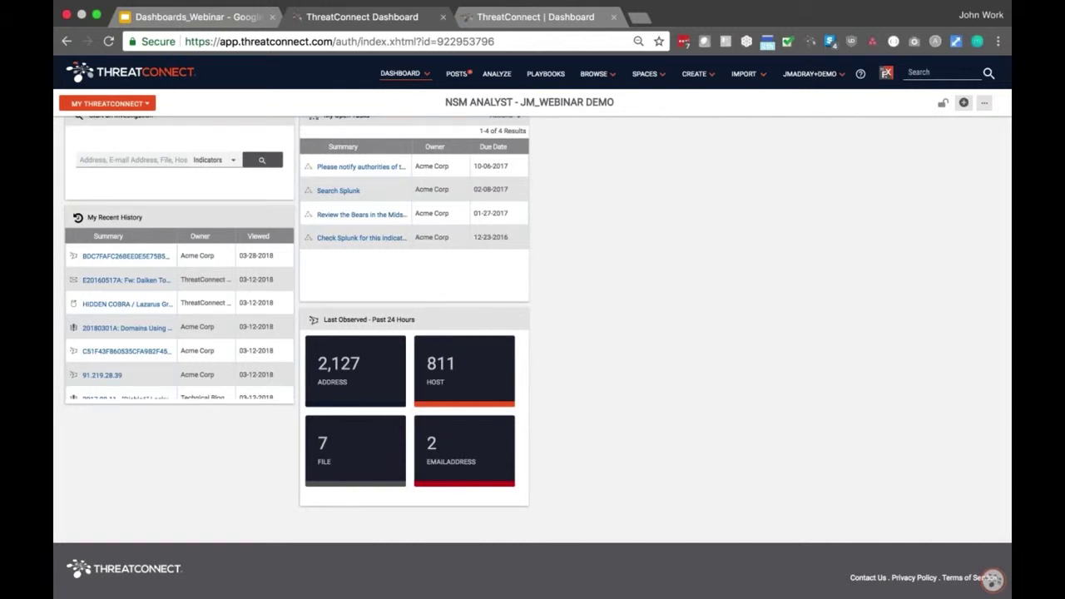
Add a new query card titled "Last Observed - High Fidelity past 24 hours" to the dashboard.
left_click(965, 105)
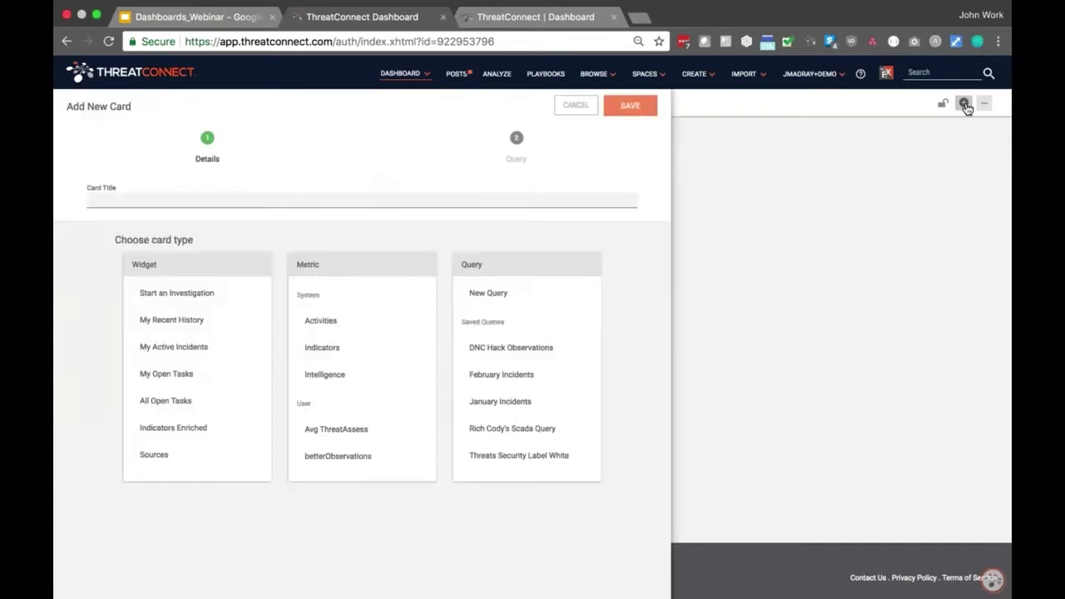
left_click(445, 202)
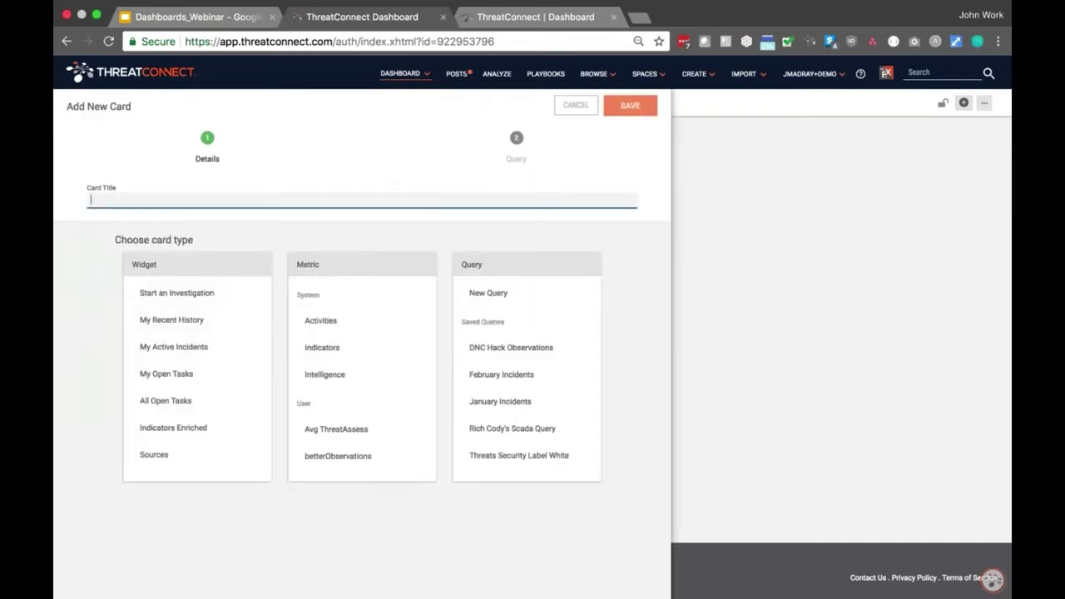
type("Last 0bserved - High Fidelity past 24")
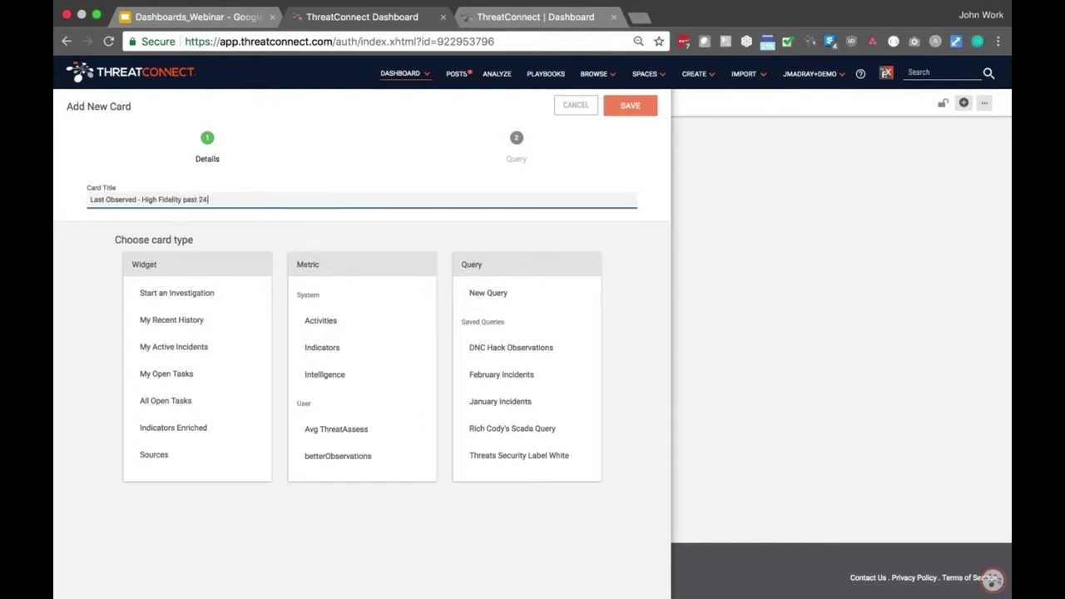
type(" hours")
key("Tab")
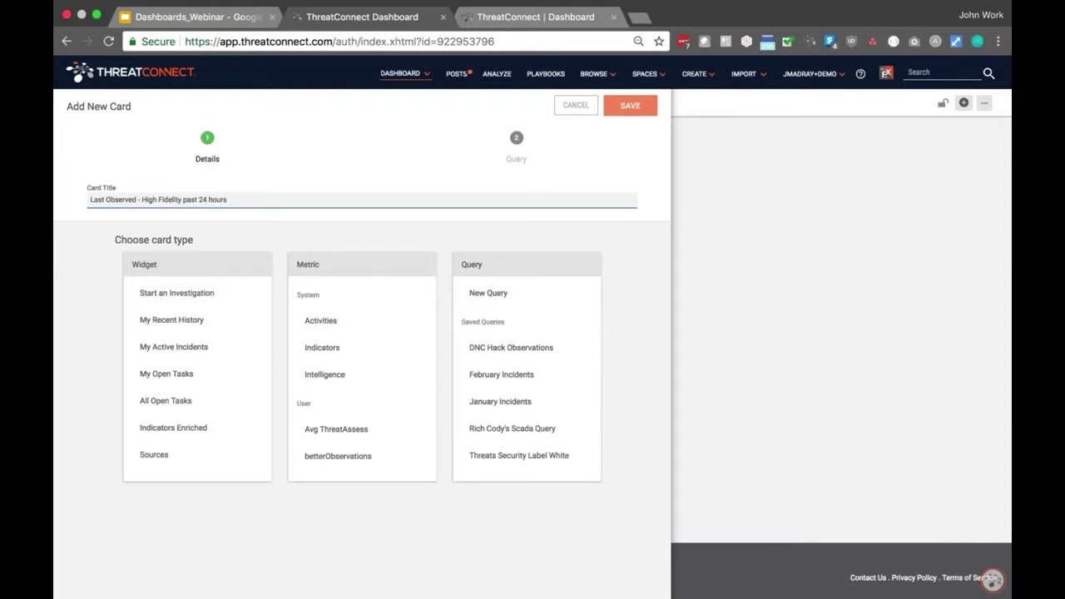
left_click(489, 293)
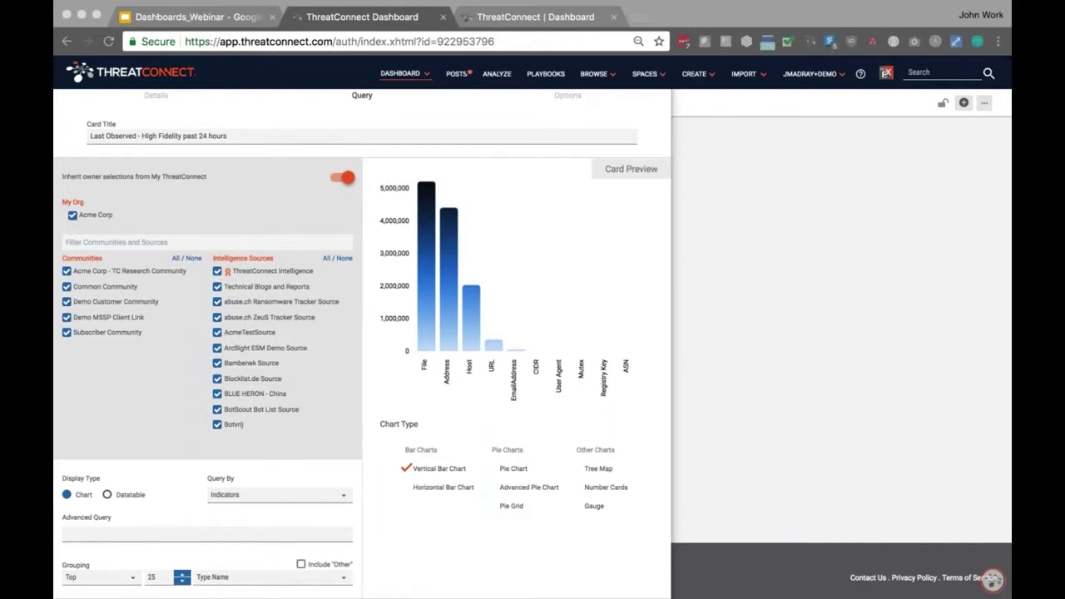
Enter the advanced query lastObserved > "Today() - 24 hours" and rating > 3 and confidence > 70.
left_click(130, 536)
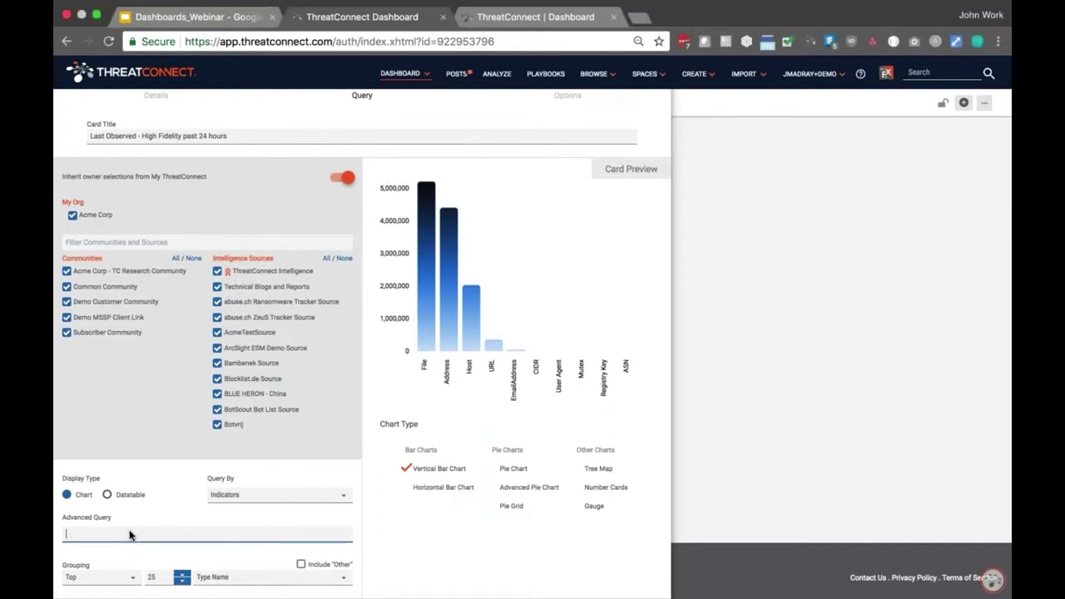
type("lastObserved > \"Today() - 24 hours\"")
type("a")
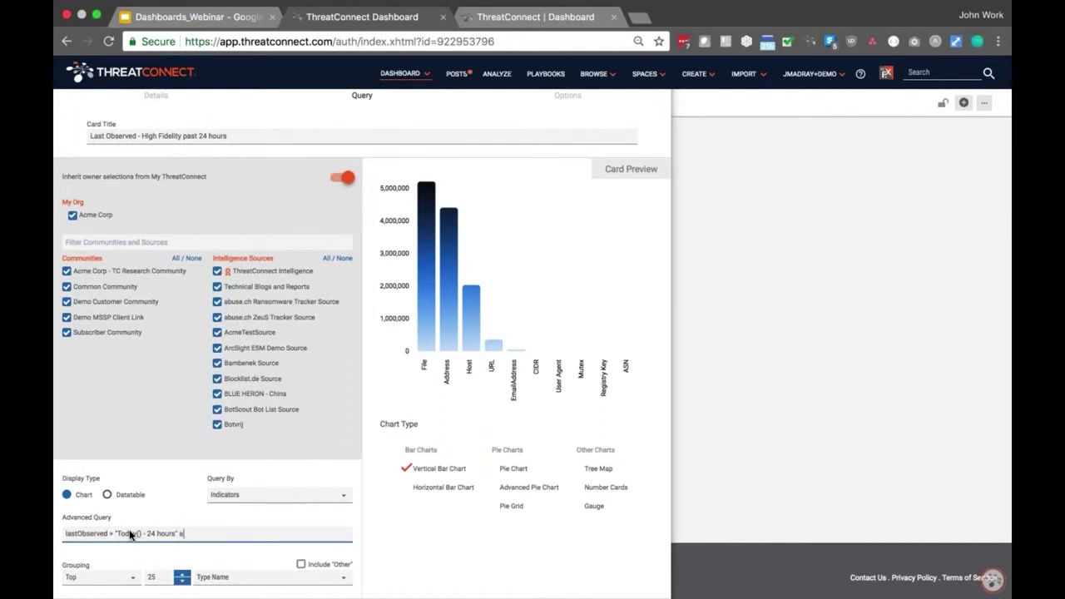
type("nd rating <")
key("BackSpace")
type("> 3 and confidence > ")
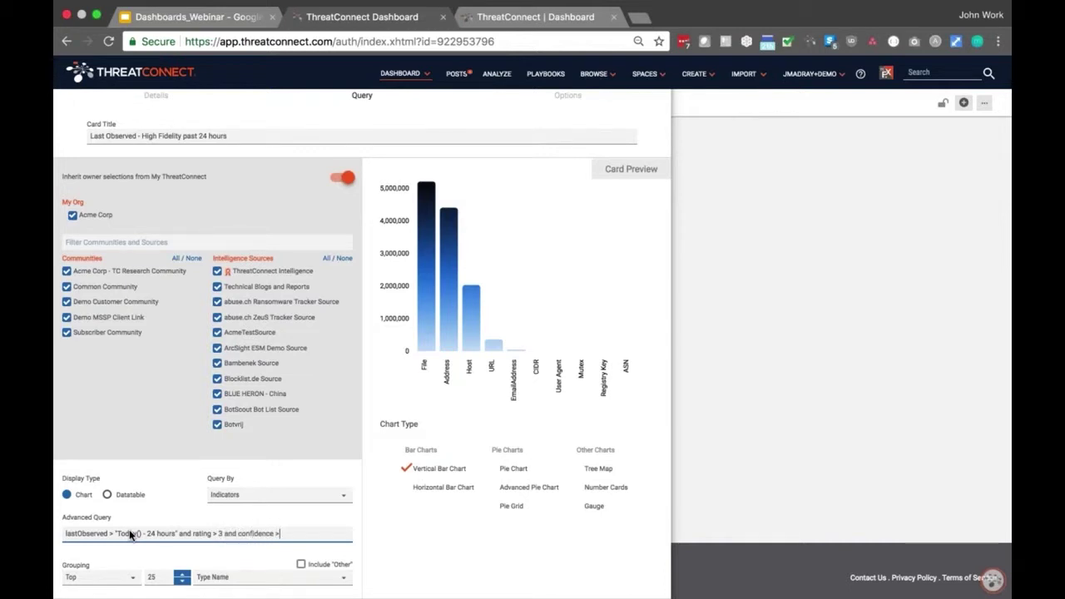
type("70")
scroll(464, 242, "up", 2)
scroll(581, 454, "down", 2)
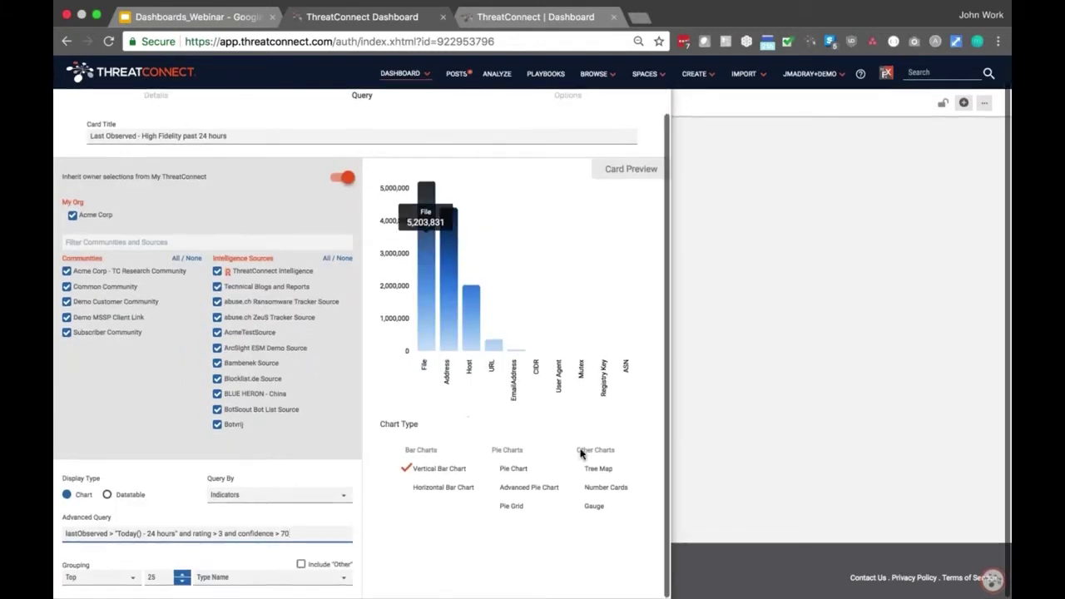
Show the high fidelity card as a Tree Map with the ThreatConnect color scheme and save it.
left_click(598, 469)
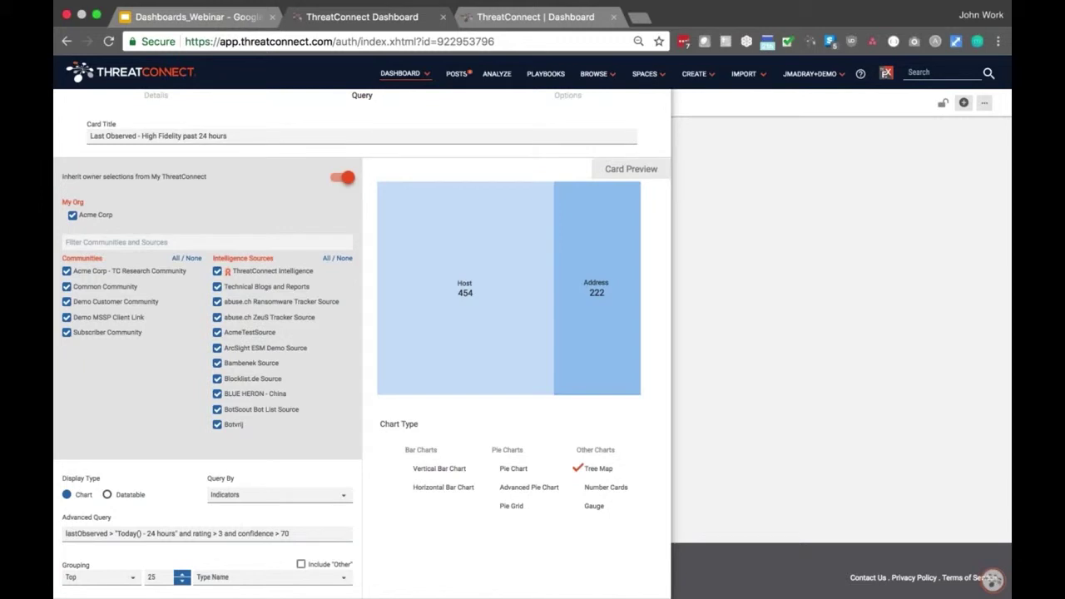
scroll(597, 208, "up", 2)
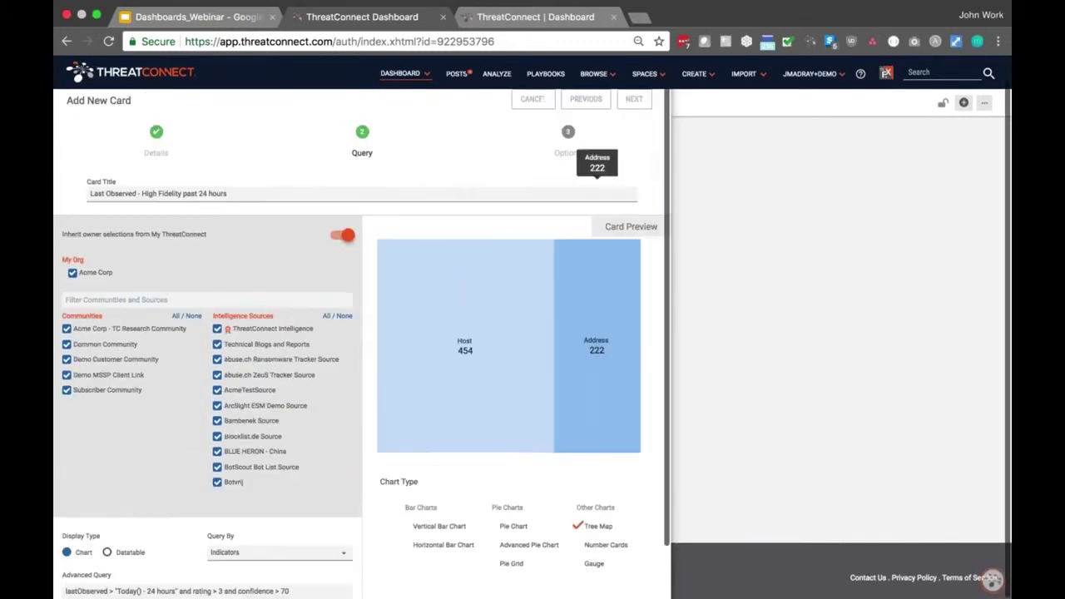
left_click(633, 107)
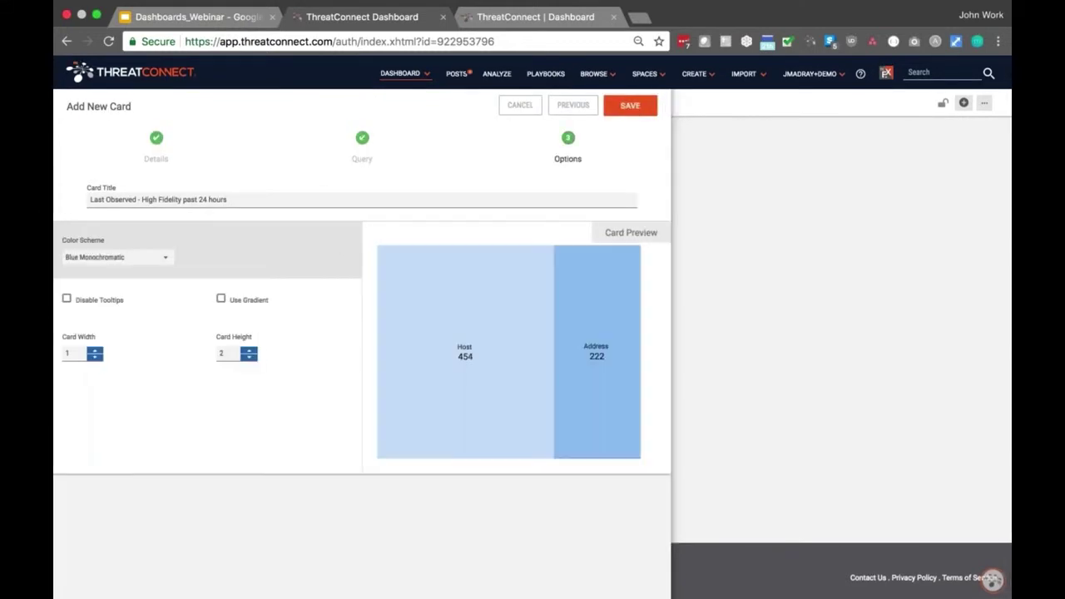
left_click(125, 257)
left_click(143, 274)
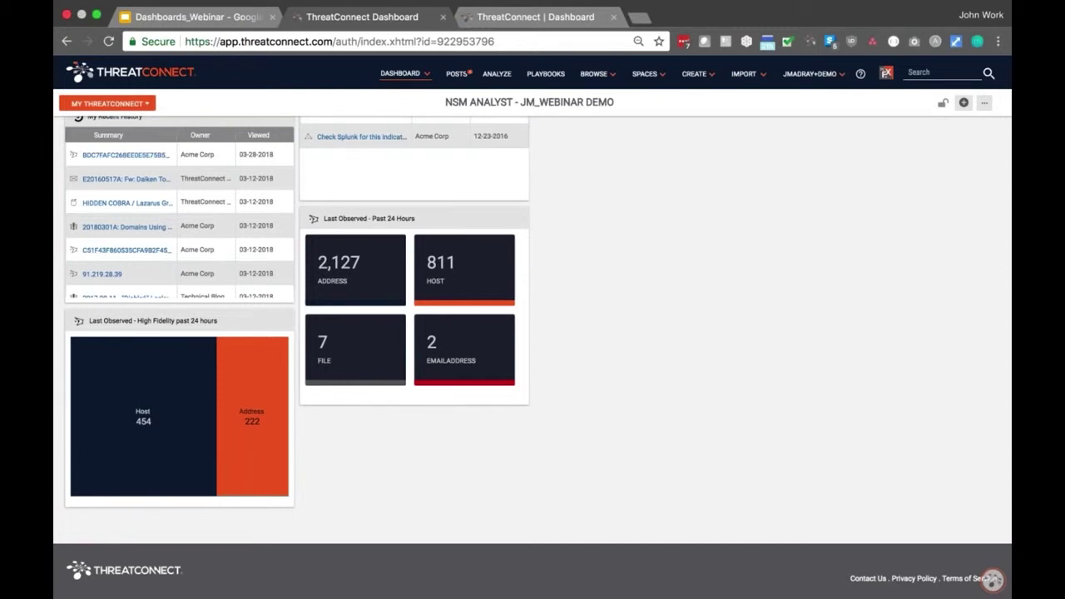
Add another new query card and title it "Apt related past 24 hour observe".
scroll(808, 200, "up", 2)
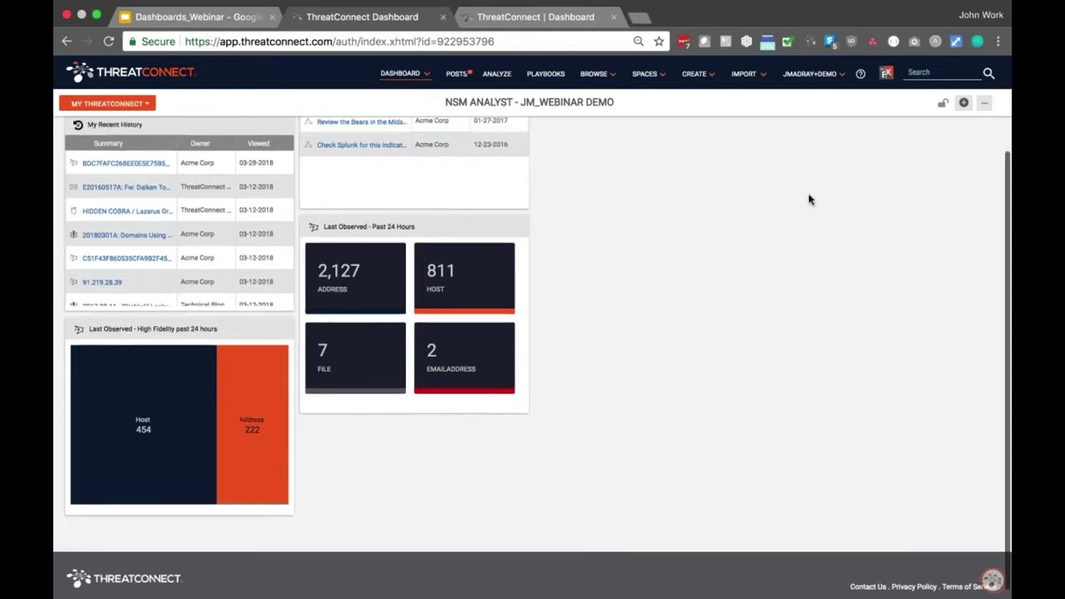
left_click(964, 102)
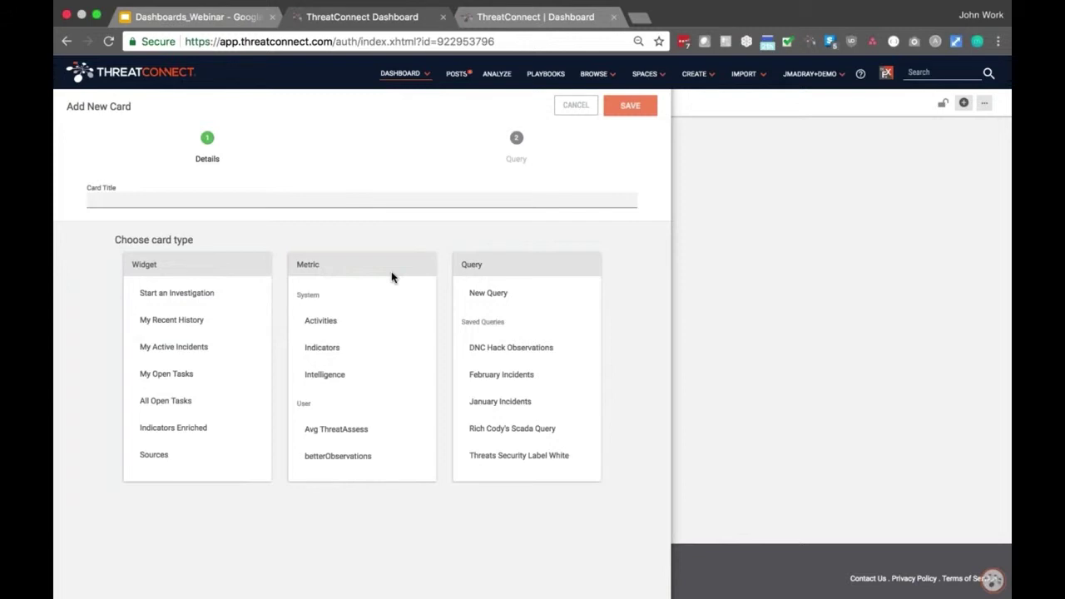
left_click(489, 293)
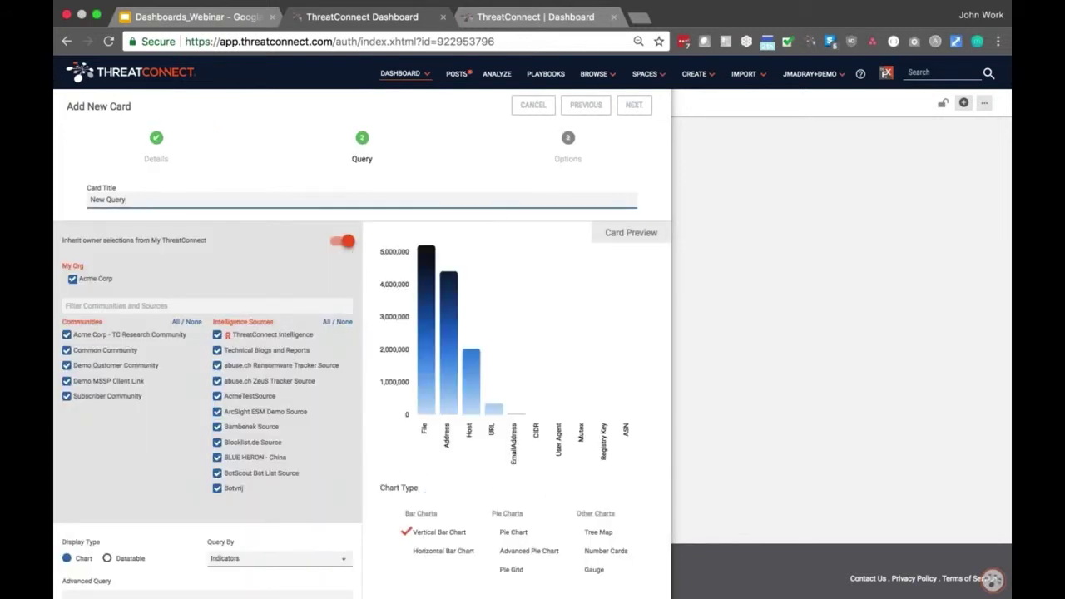
key("super+a")
key("BackSpace")
type("Apt related past 24 hour observe")
Enter the advanced query lastObserved > "Today() - 30 days" and hasGroup(typeName = "Adversary" and tag like "%apt%").
scroll(207, 412, "down", 10)
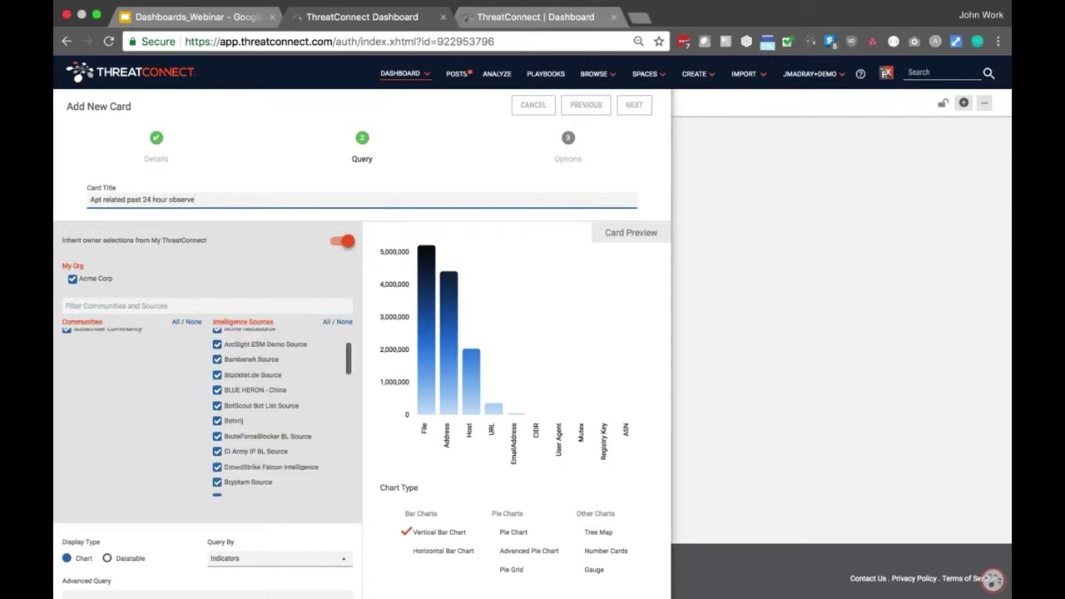
scroll(283, 412, "down", 5)
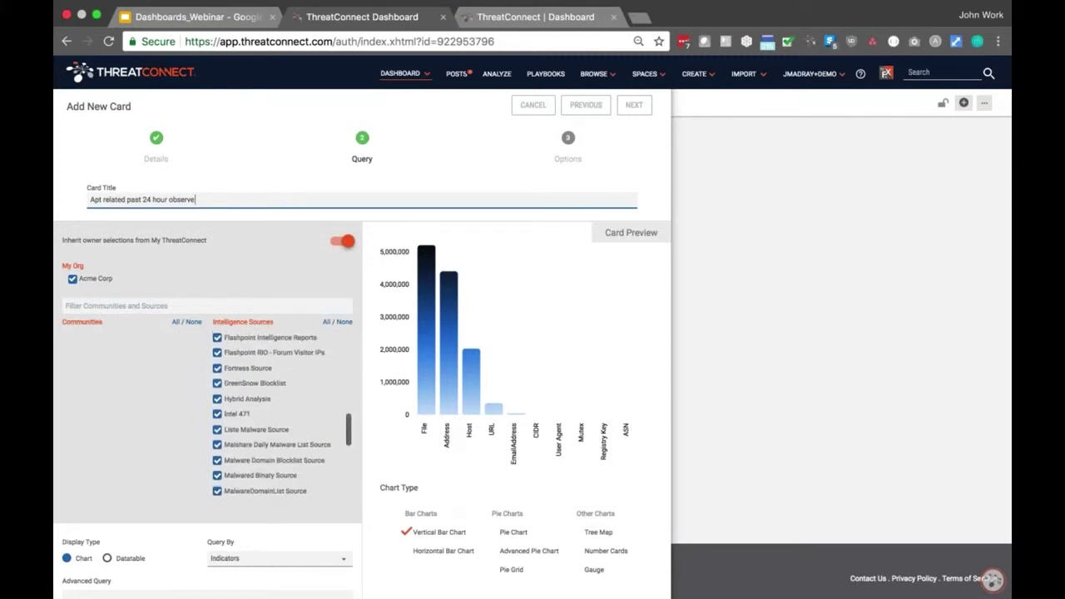
scroll(155, 534, "down", 2)
left_click(155, 534)
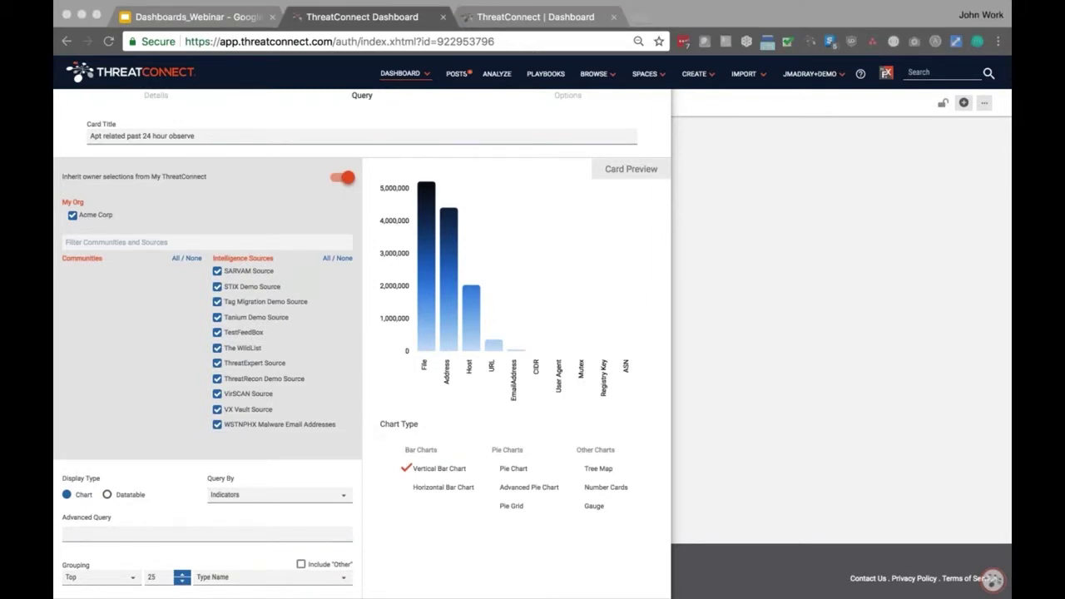
left_click(163, 536)
key("super+v")
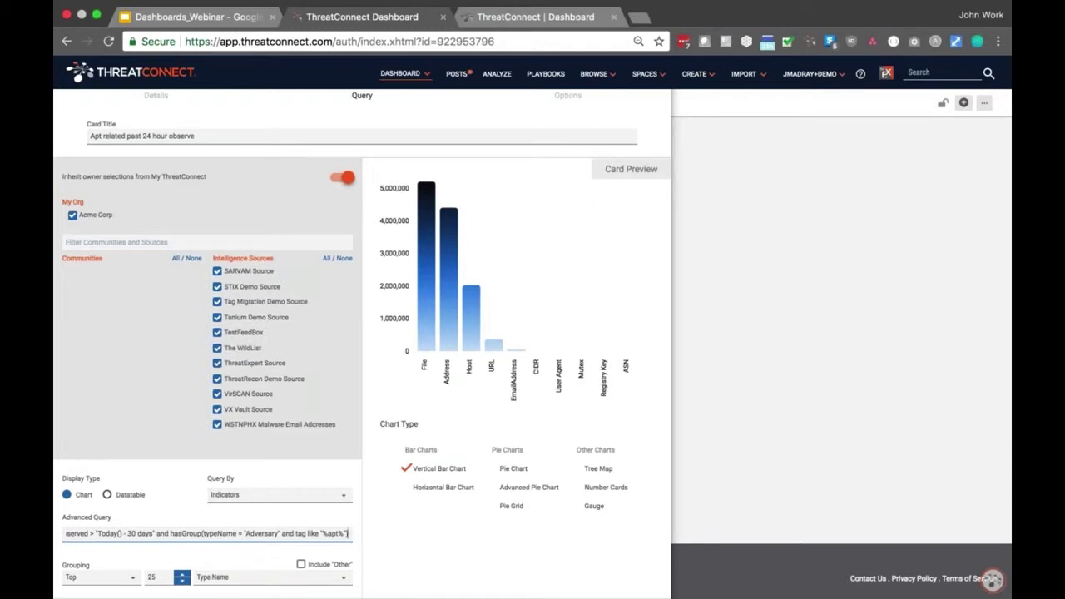
left_click(343, 523)
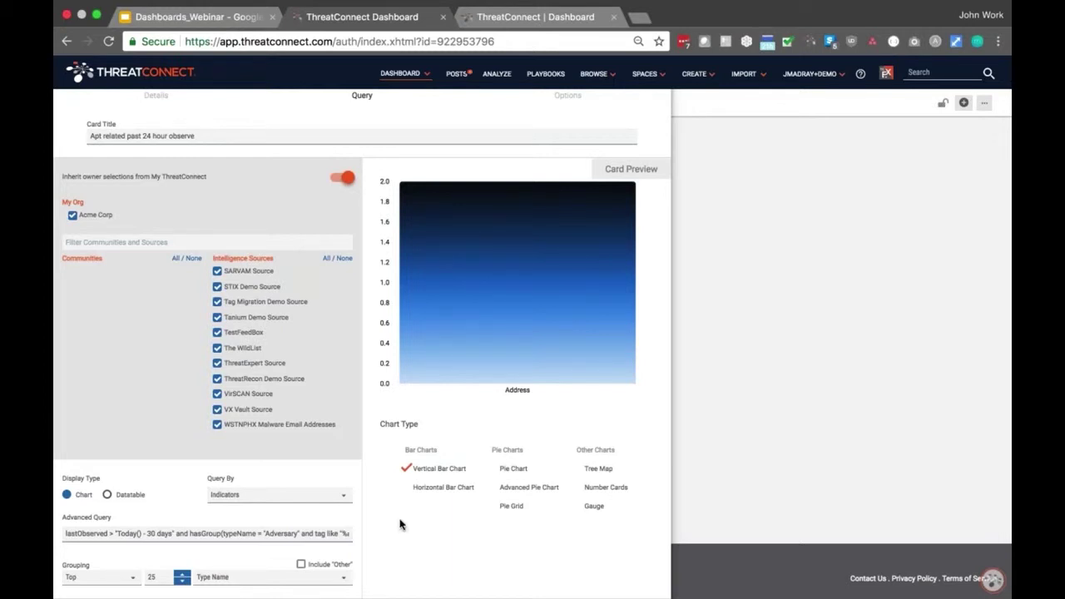
Preview the APT card as Number Cards and as a Tree Map, and group the Tree Map by Tag.
left_click(605, 487)
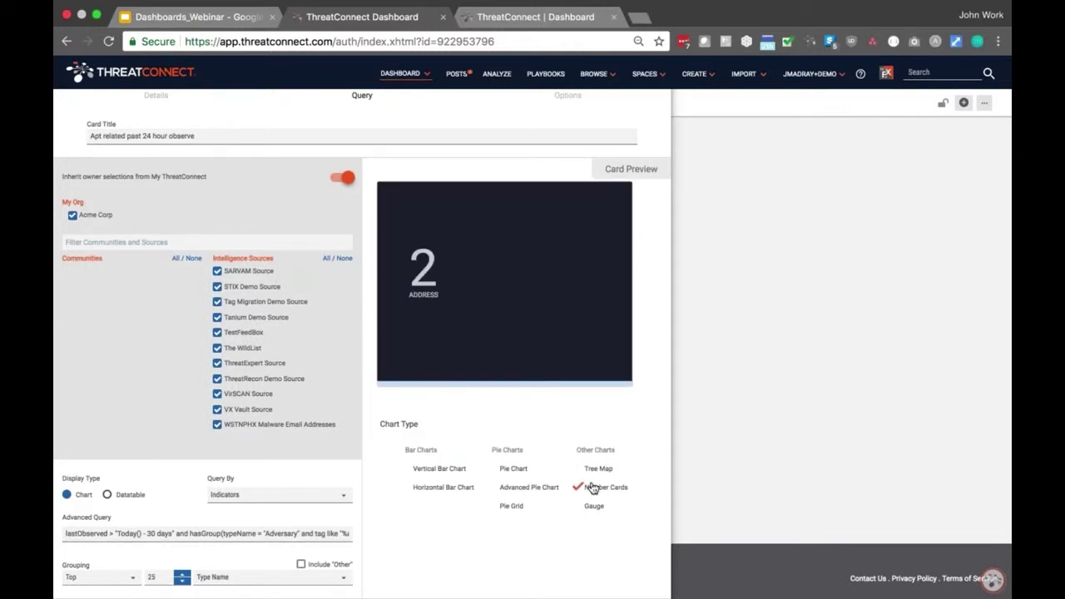
left_click(598, 469)
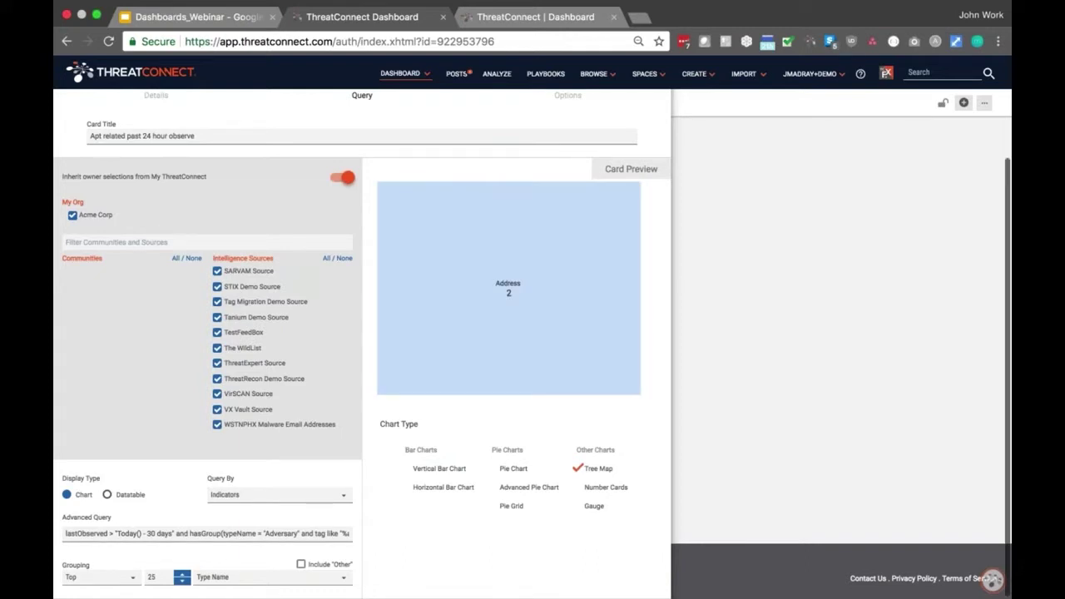
left_click(275, 577)
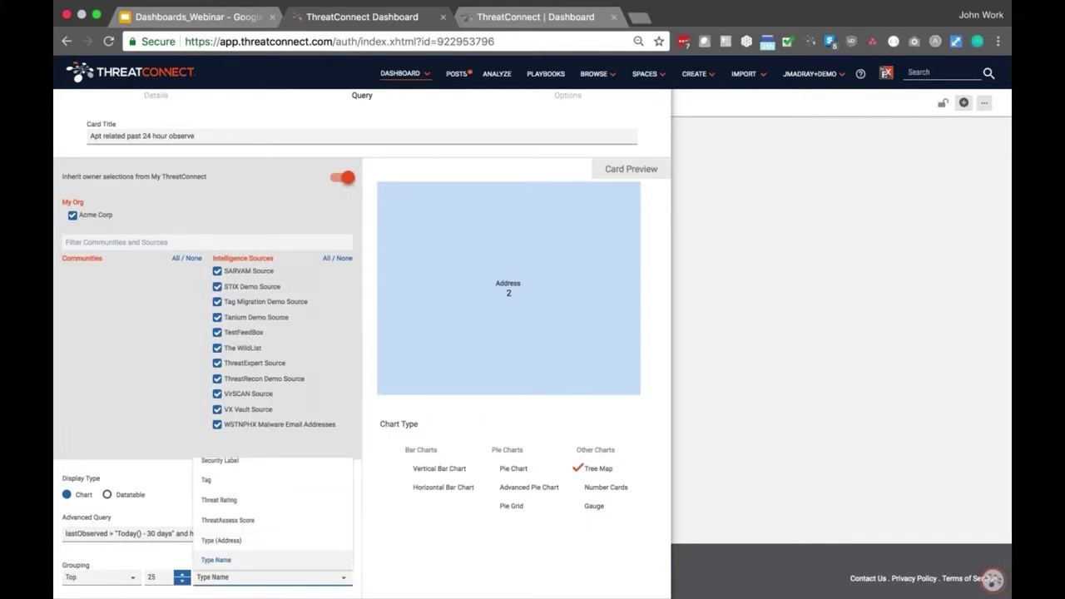
left_click(247, 482)
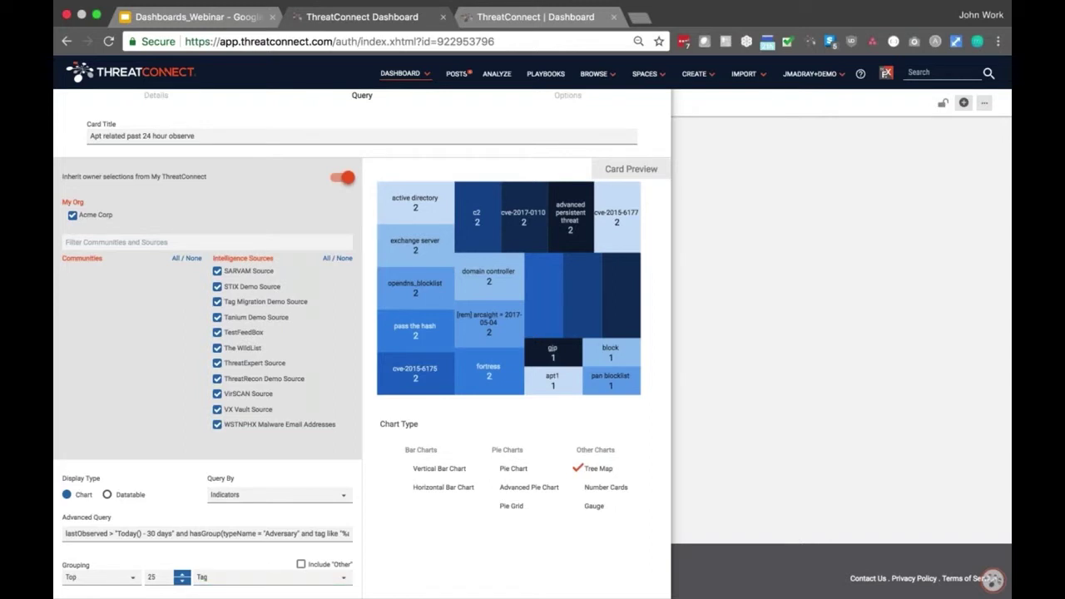
Try grouping the Tree Map by Country Code (Address) and by Confidence Rating, and look through the remaining grouping options.
left_click(258, 577)
scroll(257, 524, "up", 5)
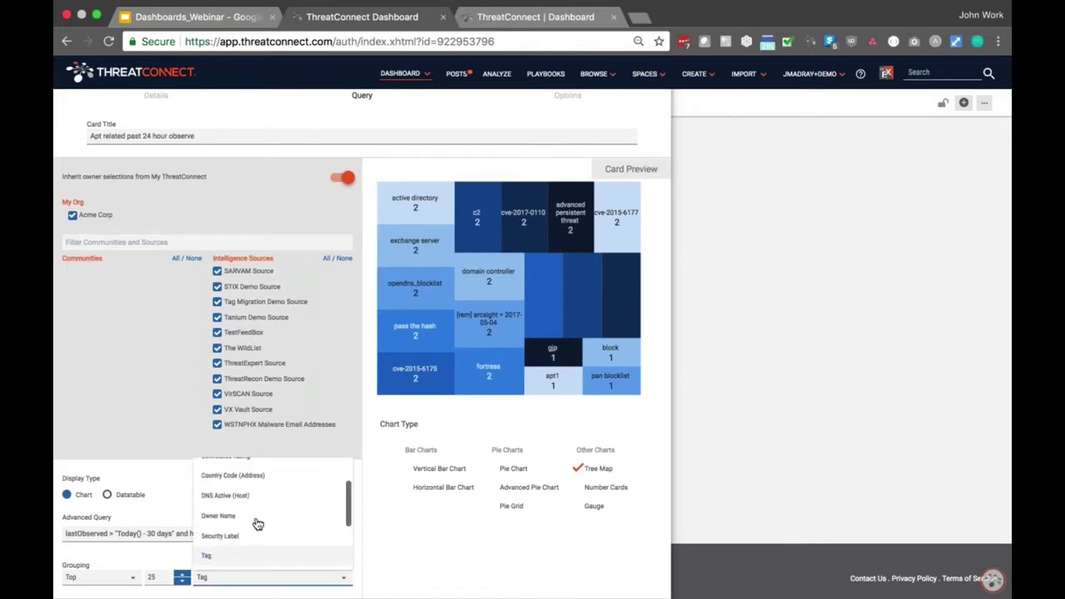
left_click(257, 523)
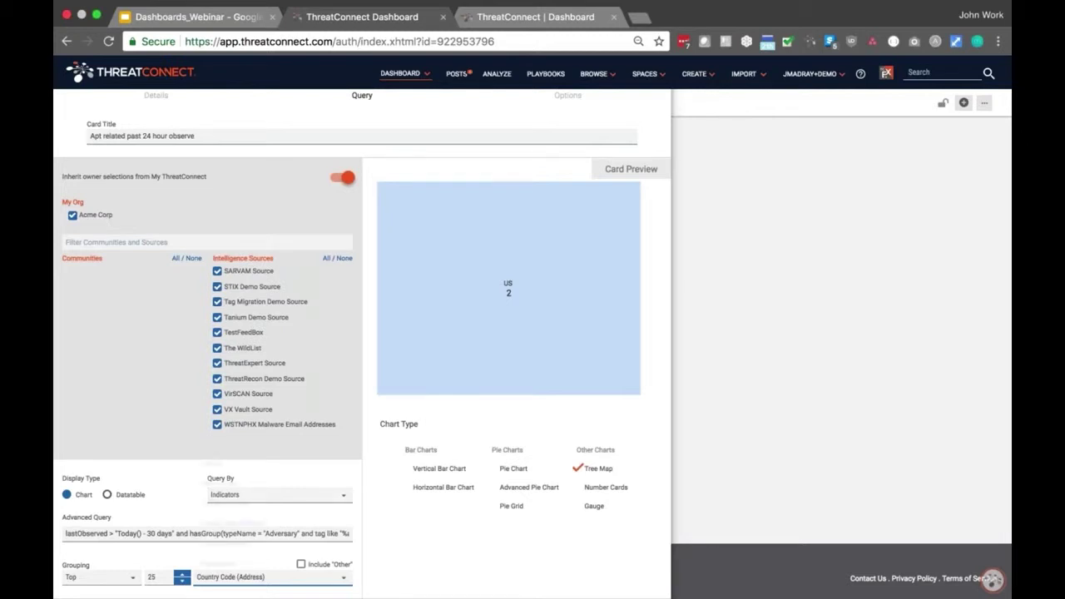
left_click(273, 577)
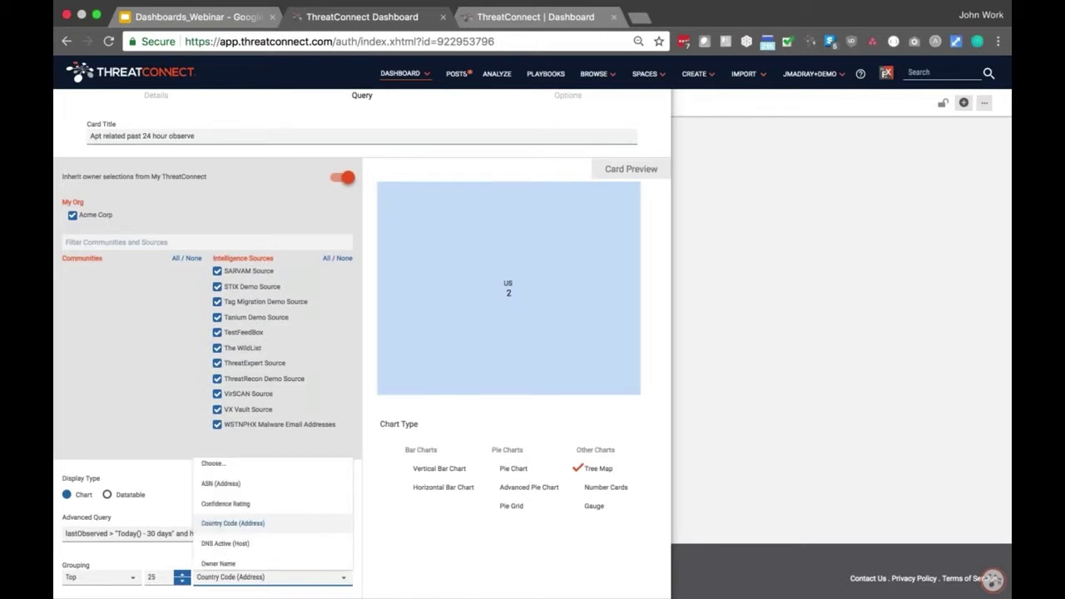
left_click(234, 505)
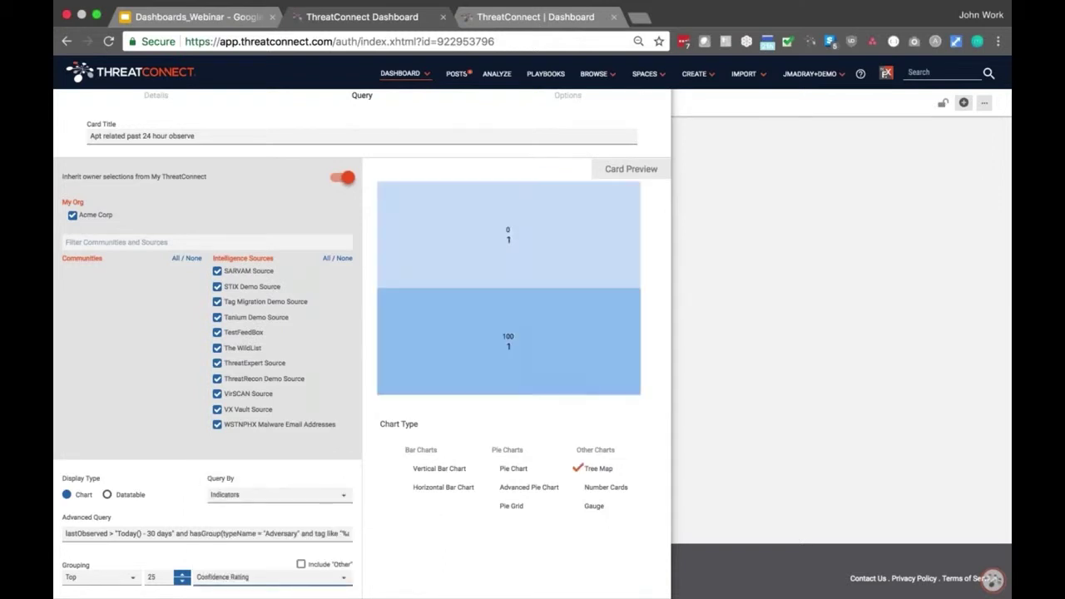
left_click(272, 576)
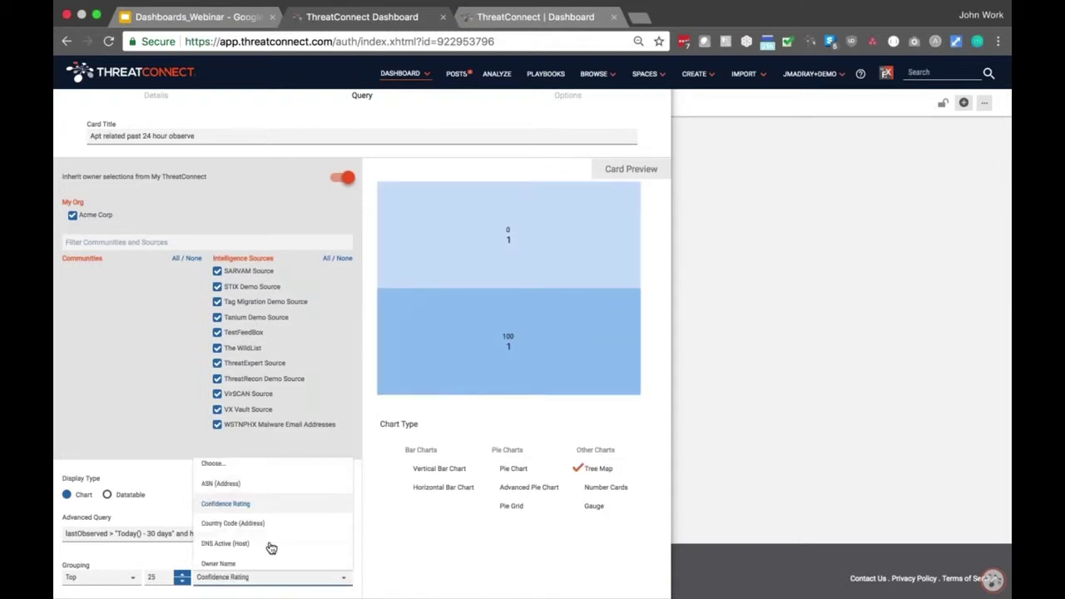
scroll(269, 546, "down", 5)
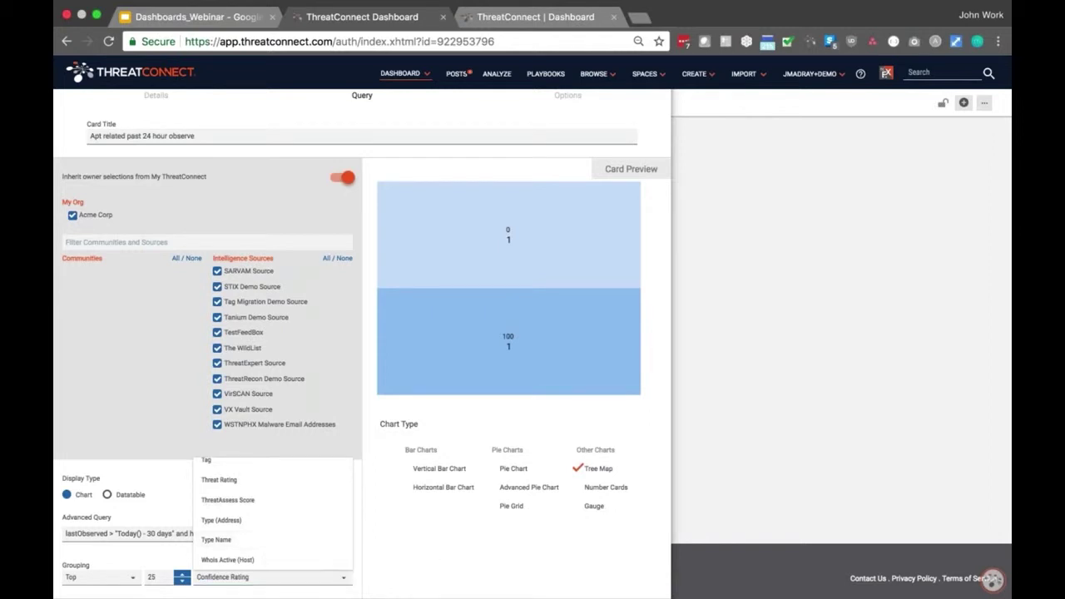
key("Escape")
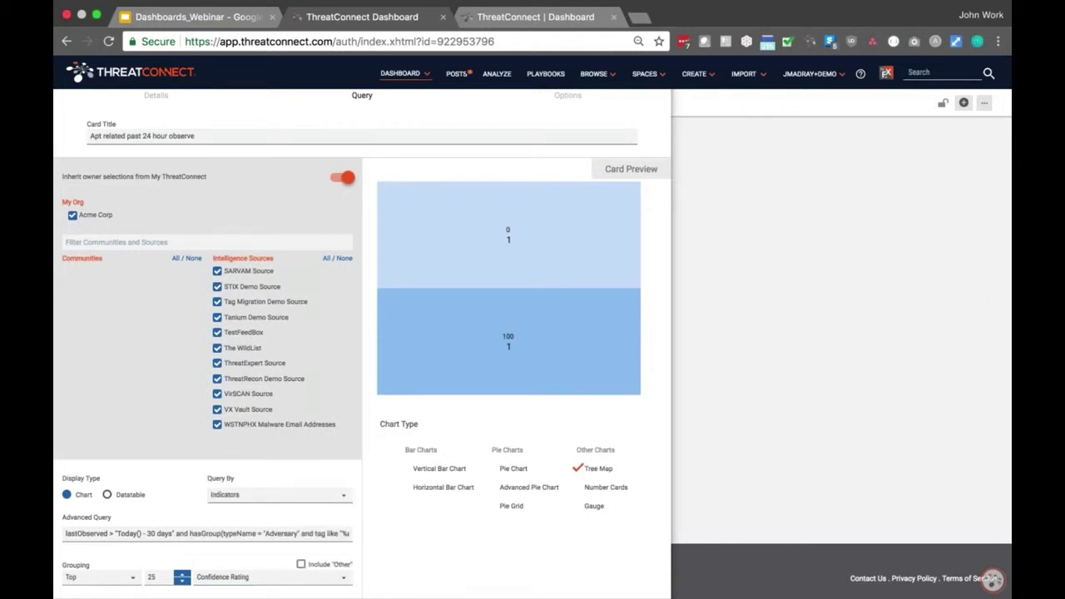
Switch the APT card's display type to Datatable and include the Observations and Threat Rating columns.
left_click(107, 495)
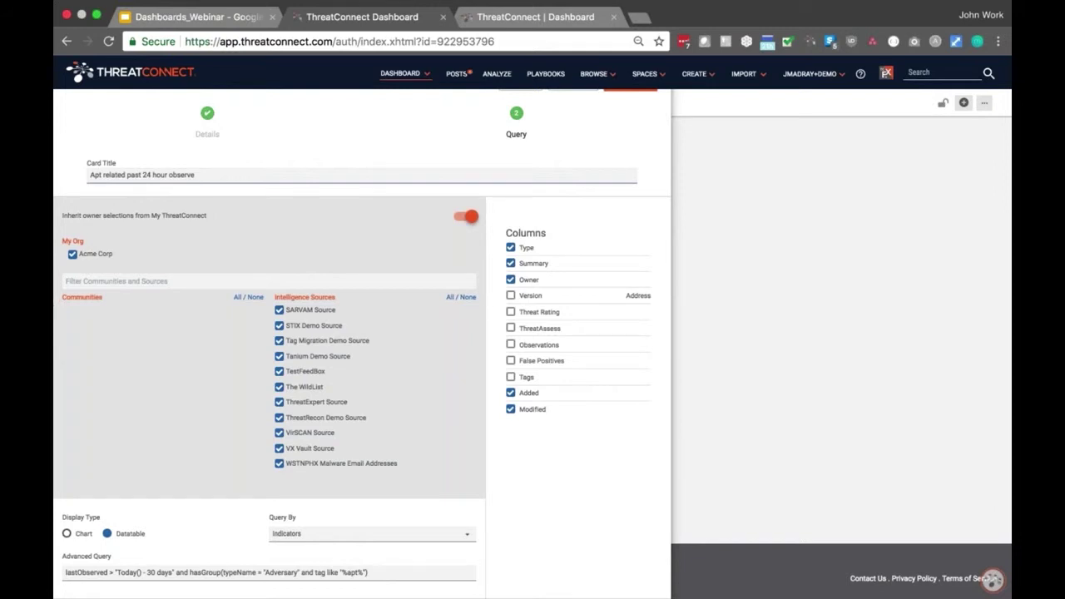
left_click(510, 344)
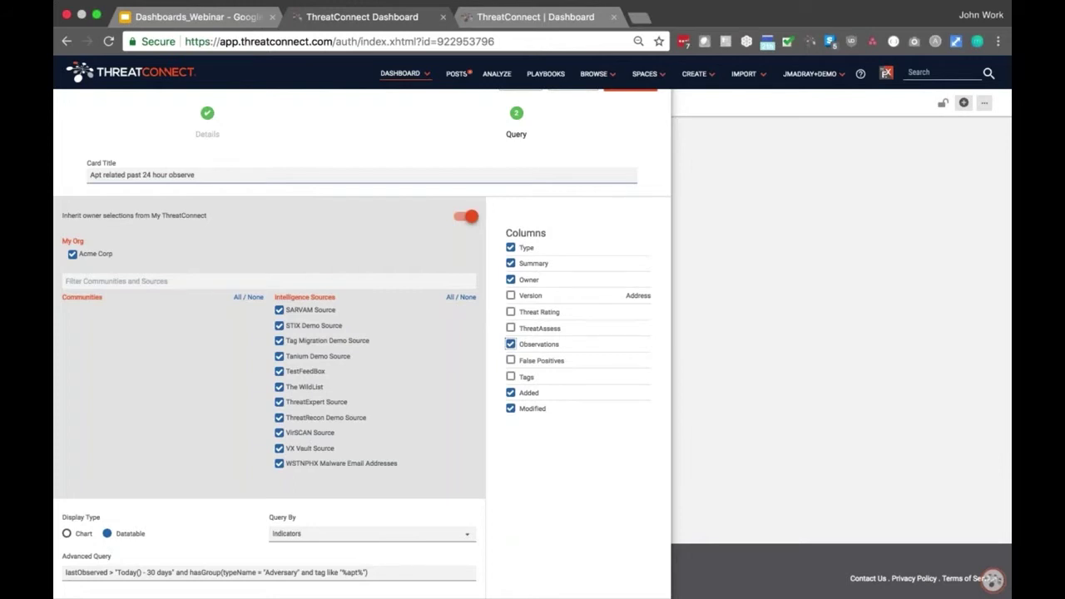
left_click(510, 312)
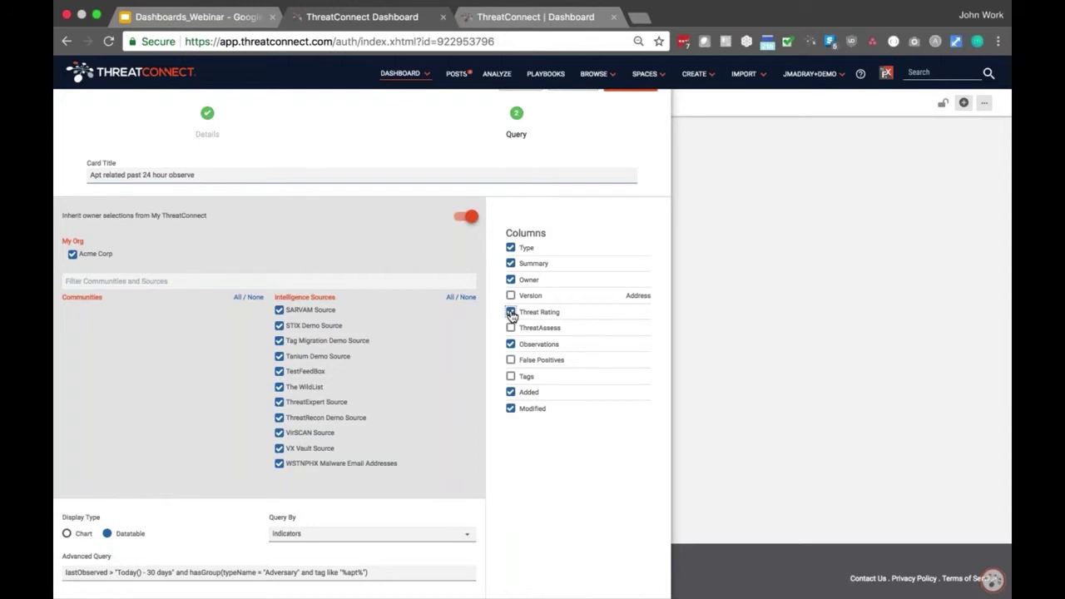
Save the APT-related datatable card to the NSM Analyst dashboard.
scroll(511, 314, "up", 1)
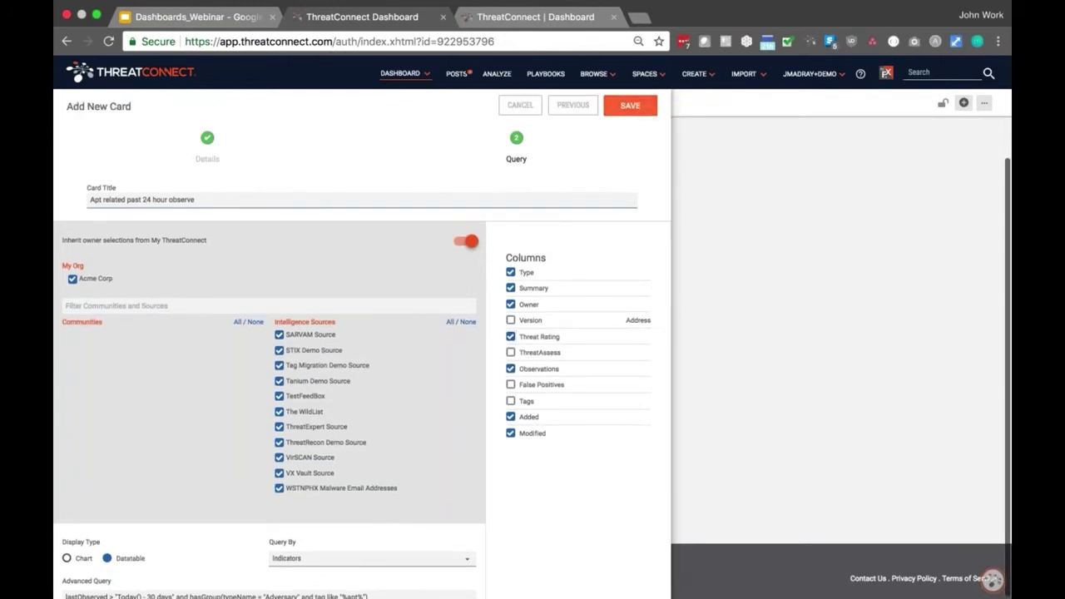
left_click(630, 105)
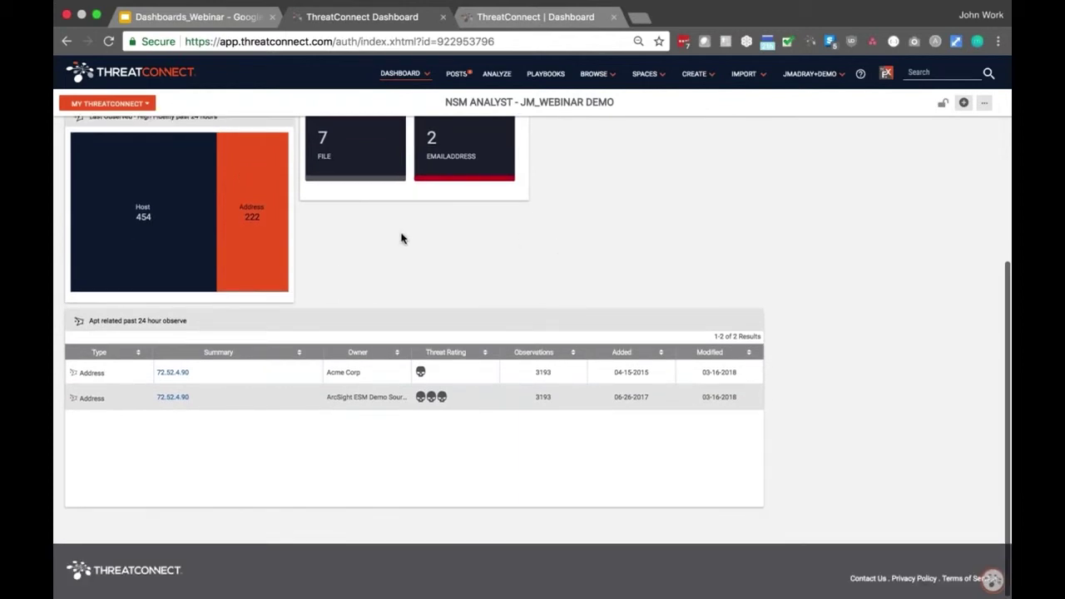
Drill into the Host indicators of the high-fidelity past 24 hours card, then return to the NSM Analyst dashboard.
left_click(177, 216)
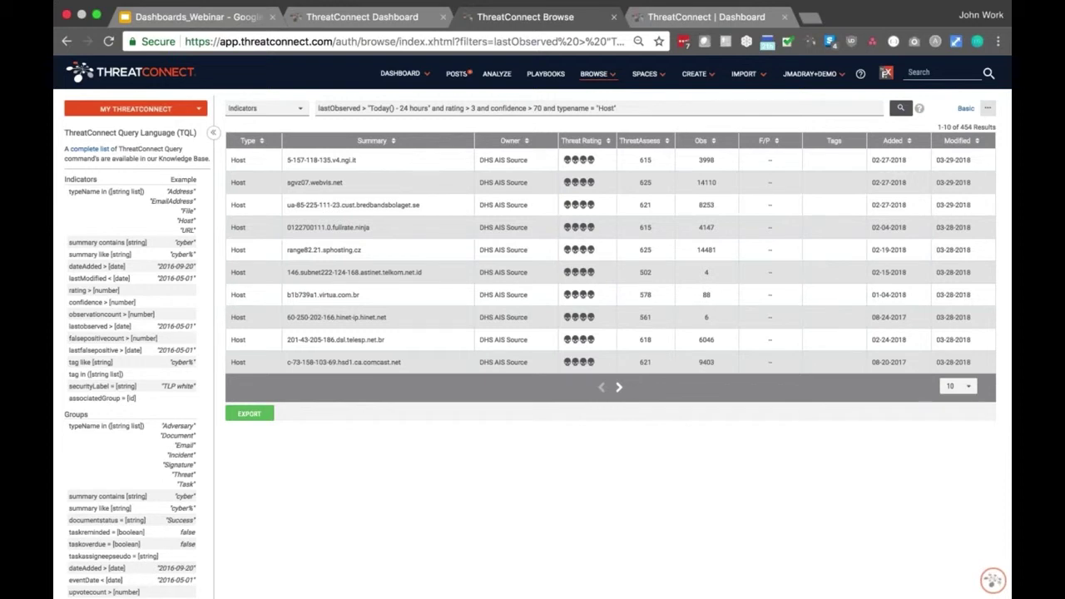
left_click(401, 73)
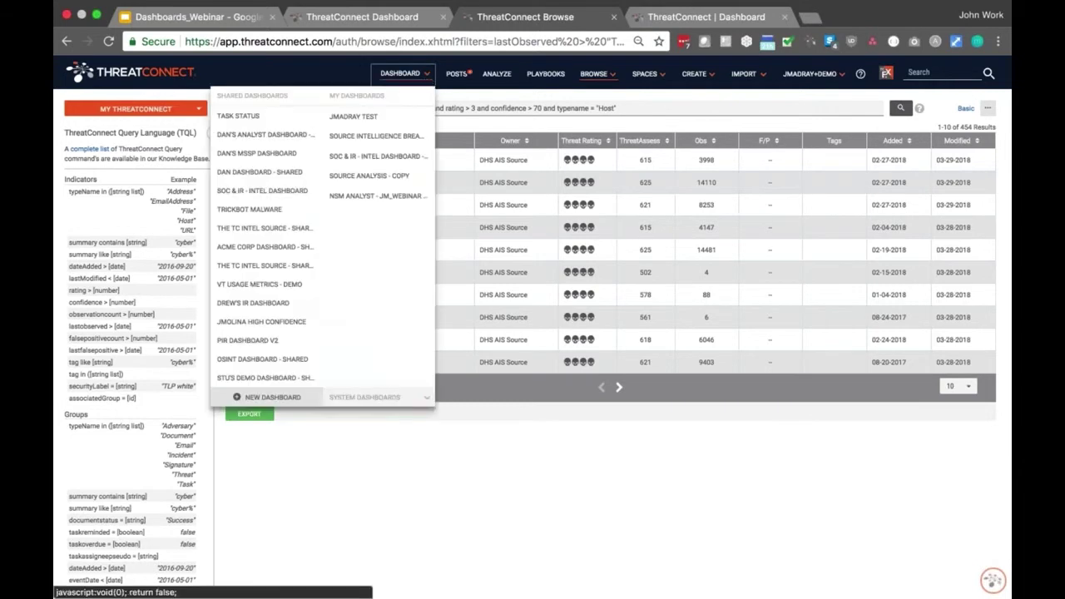
left_click(363, 197)
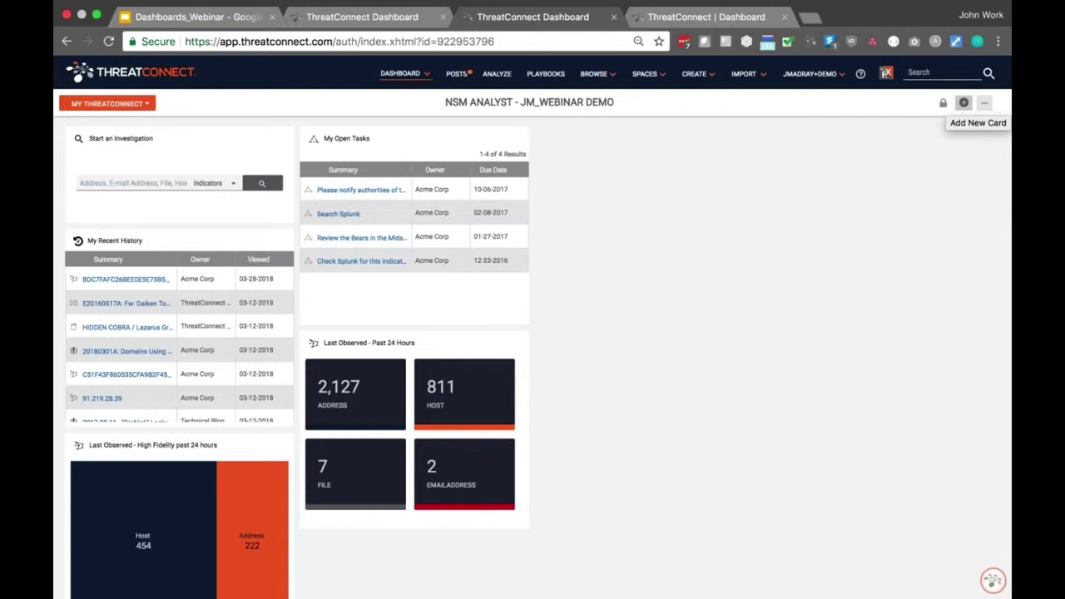
Start a new dashboard card based on the saved Scada query and review its sources and query settings.
left_click(963, 103)
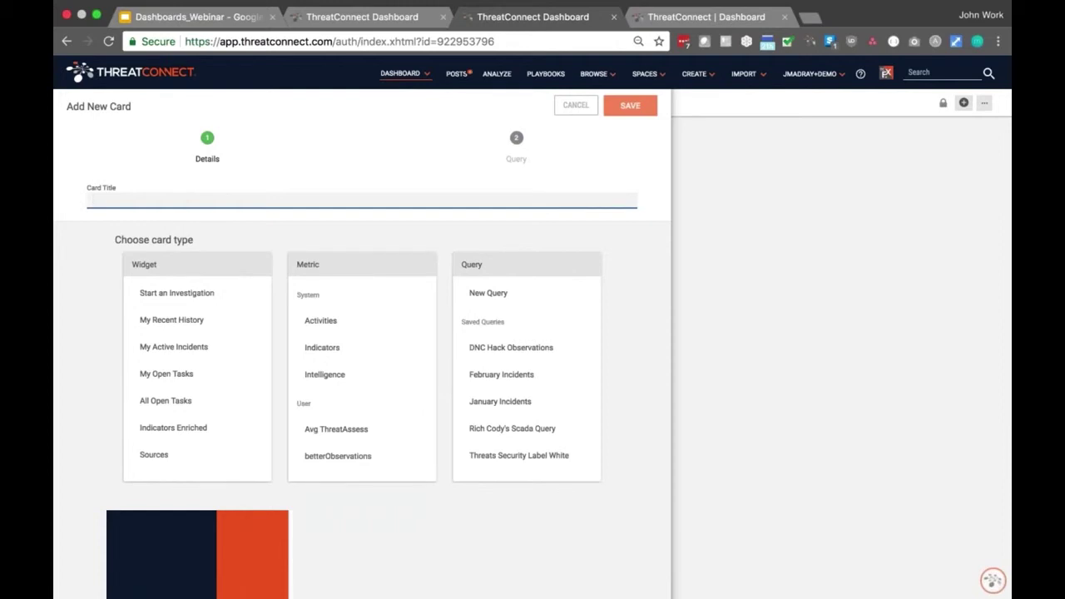
left_click(528, 430)
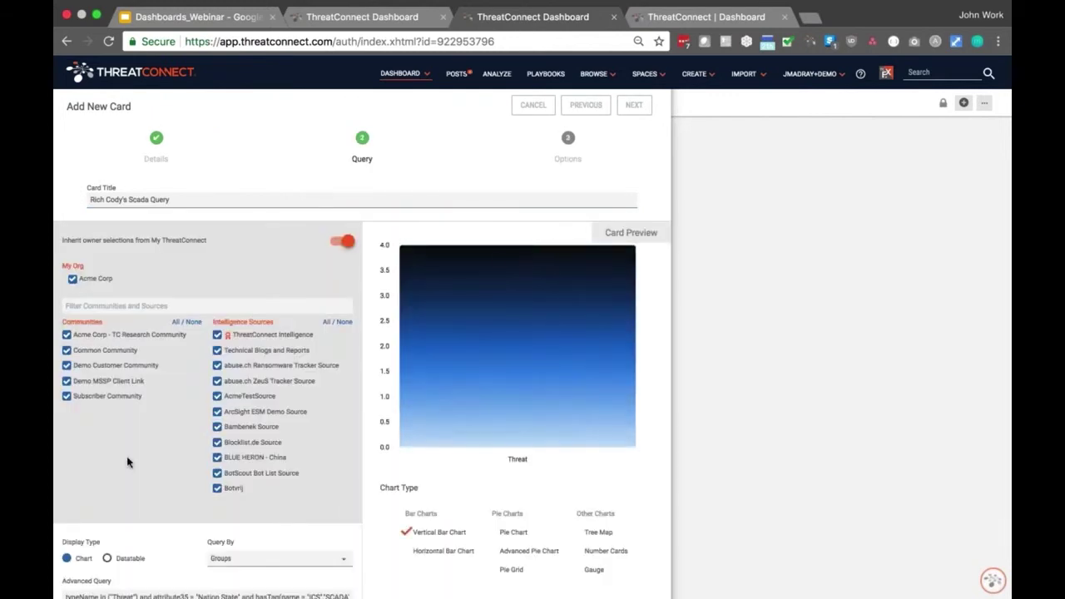
scroll(126, 456, "down", 15)
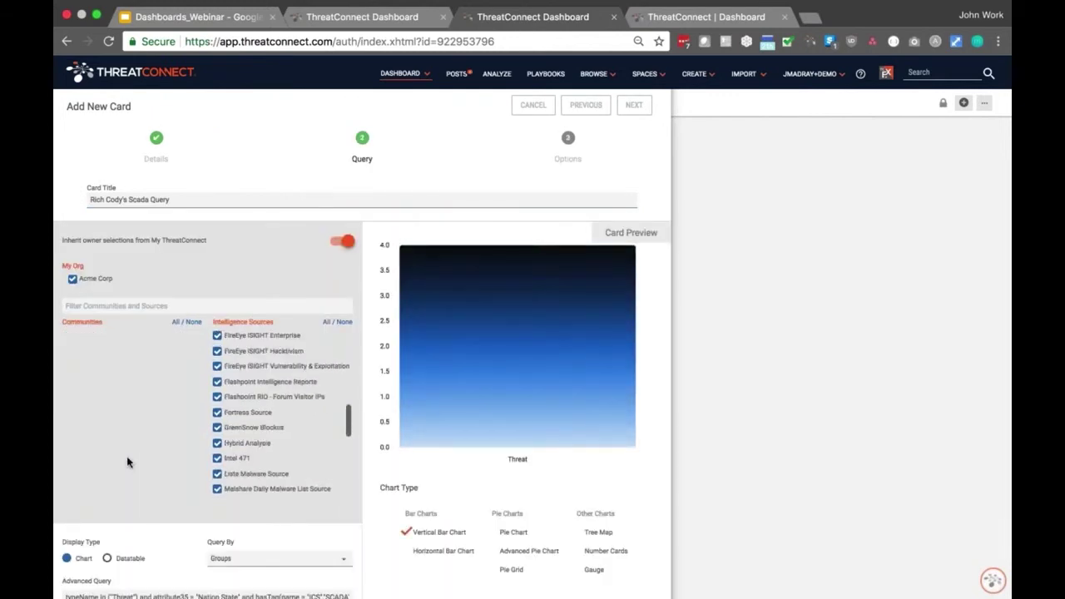
scroll(127, 457, "down", 2)
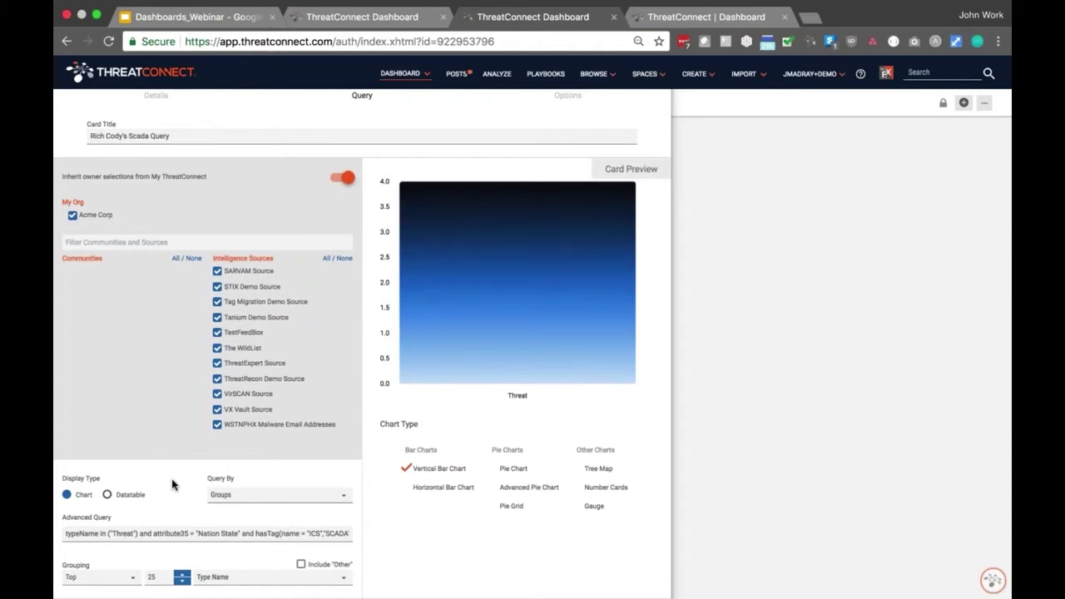
Set the Scada card's display type to Datatable, include the Upvotes and Downvotes columns, and save the card.
left_click(108, 496)
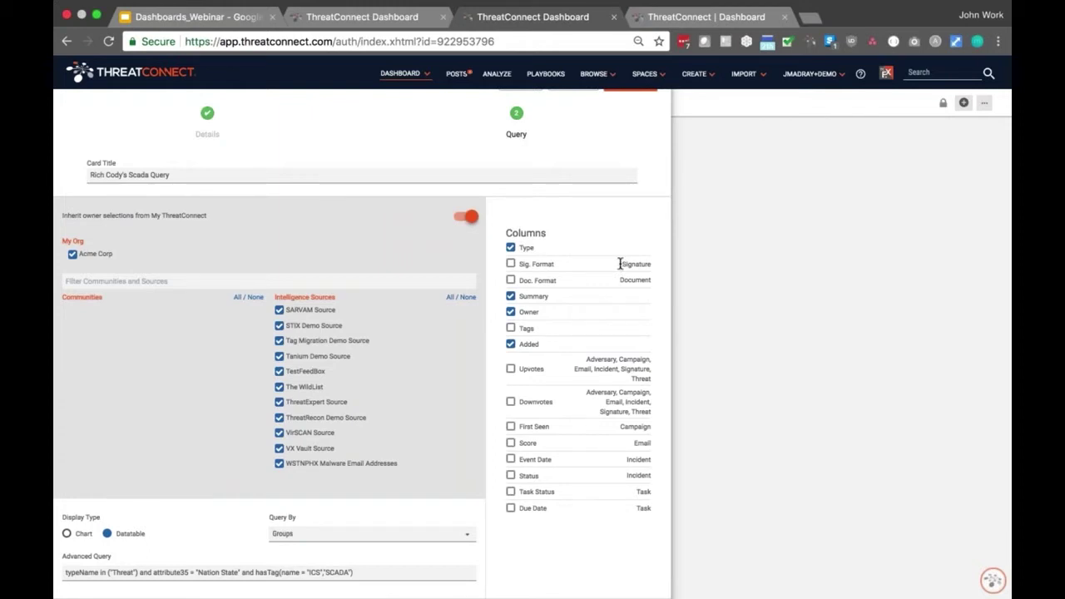
mouse_move(620, 263)
left_mouse_down()
mouse_move(650, 265)
mouse_move(622, 280)
mouse_move(653, 287)
left_mouse_up()
left_click_drag(630, 378, 655, 384)
left_click(511, 370)
left_click(511, 403)
scroll(511, 406, "up", 1)
left_click(630, 109)
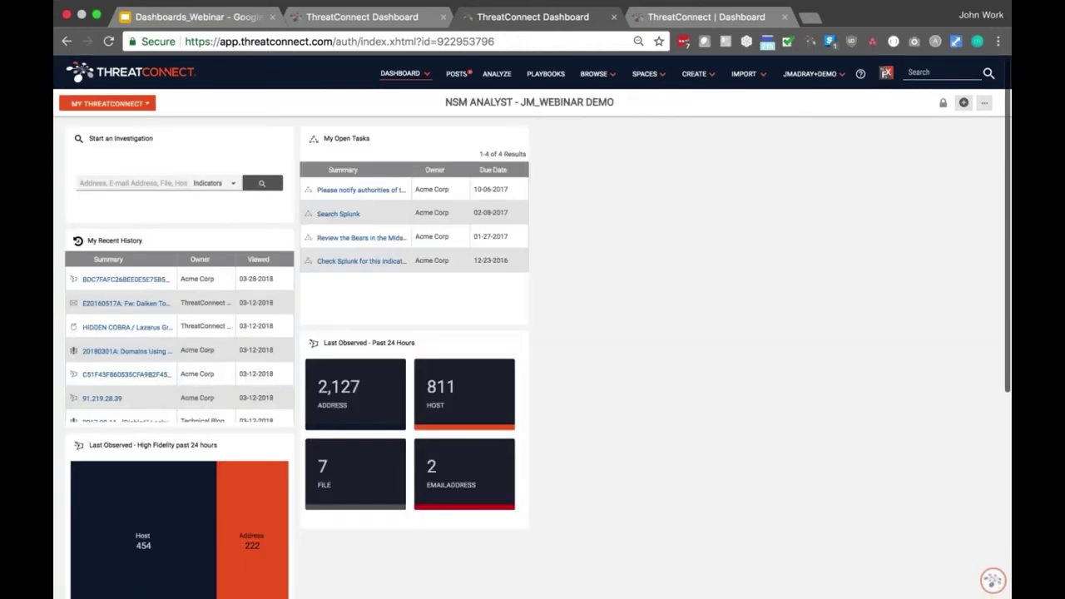
scroll(533, 333, "down", 1)
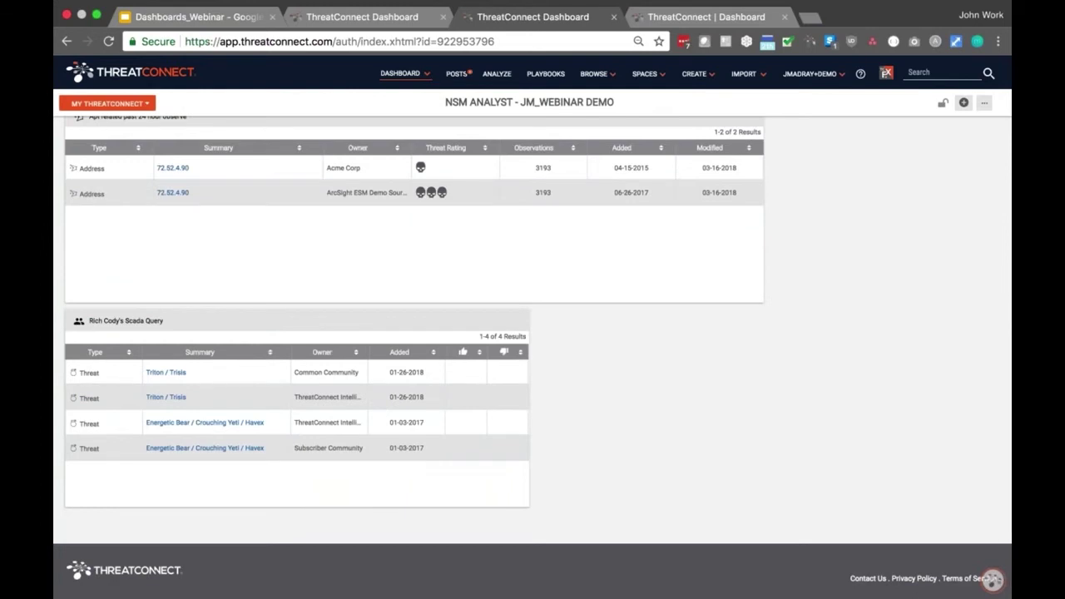